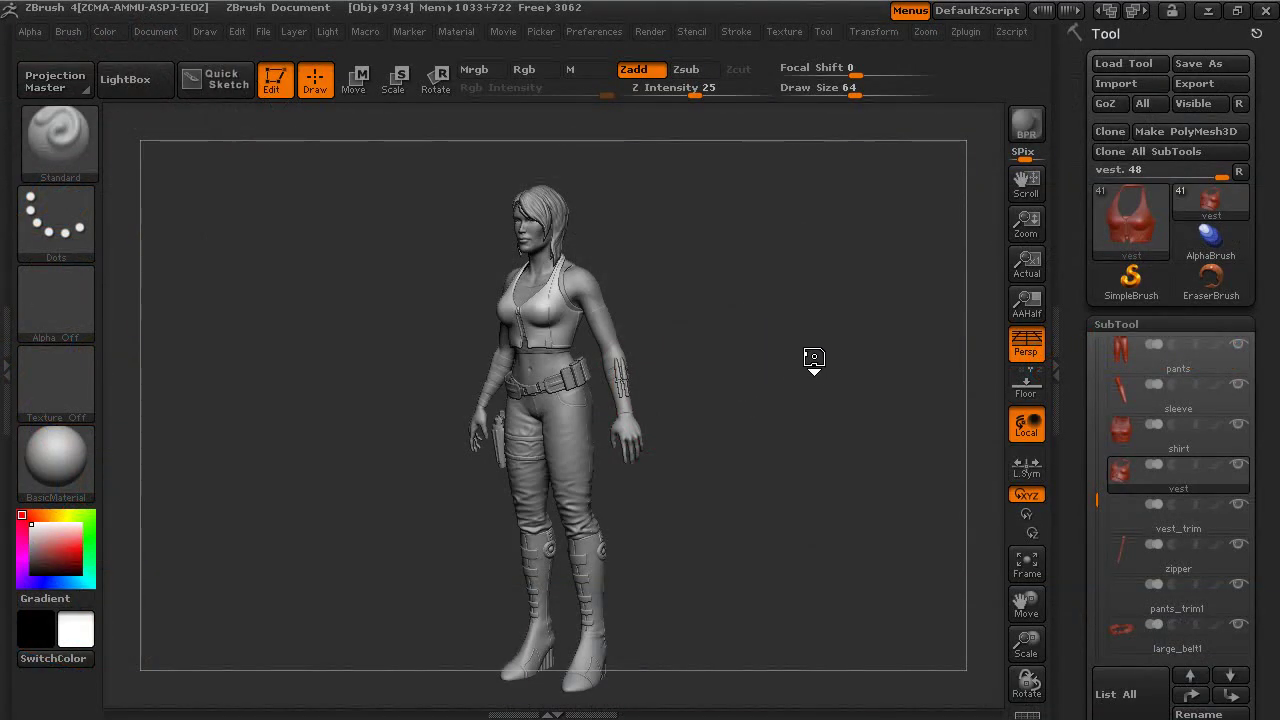
Examine the soldier girl model from several angles and distances, and look through its subtool list
left_click_drag(786, 339, 1040, 414)
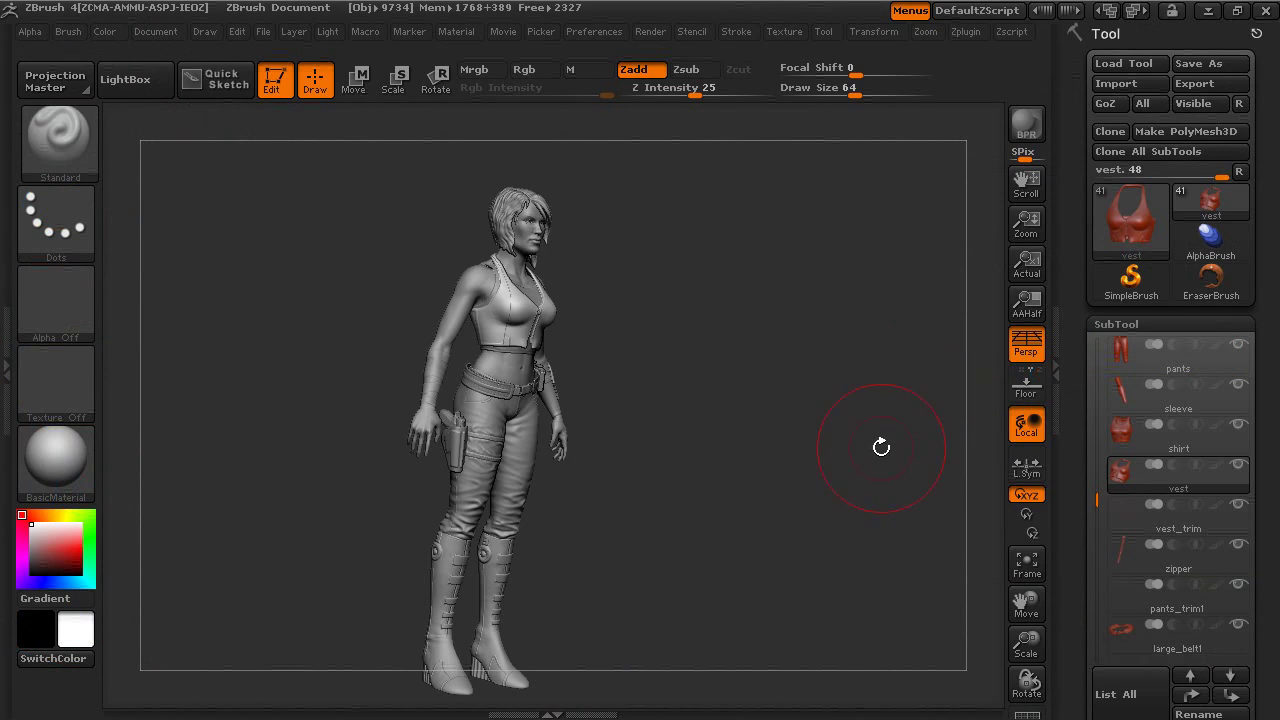
left_click_drag(881, 447, 908, 443, "shift")
left_click_drag(1097, 498, 1106, 320)
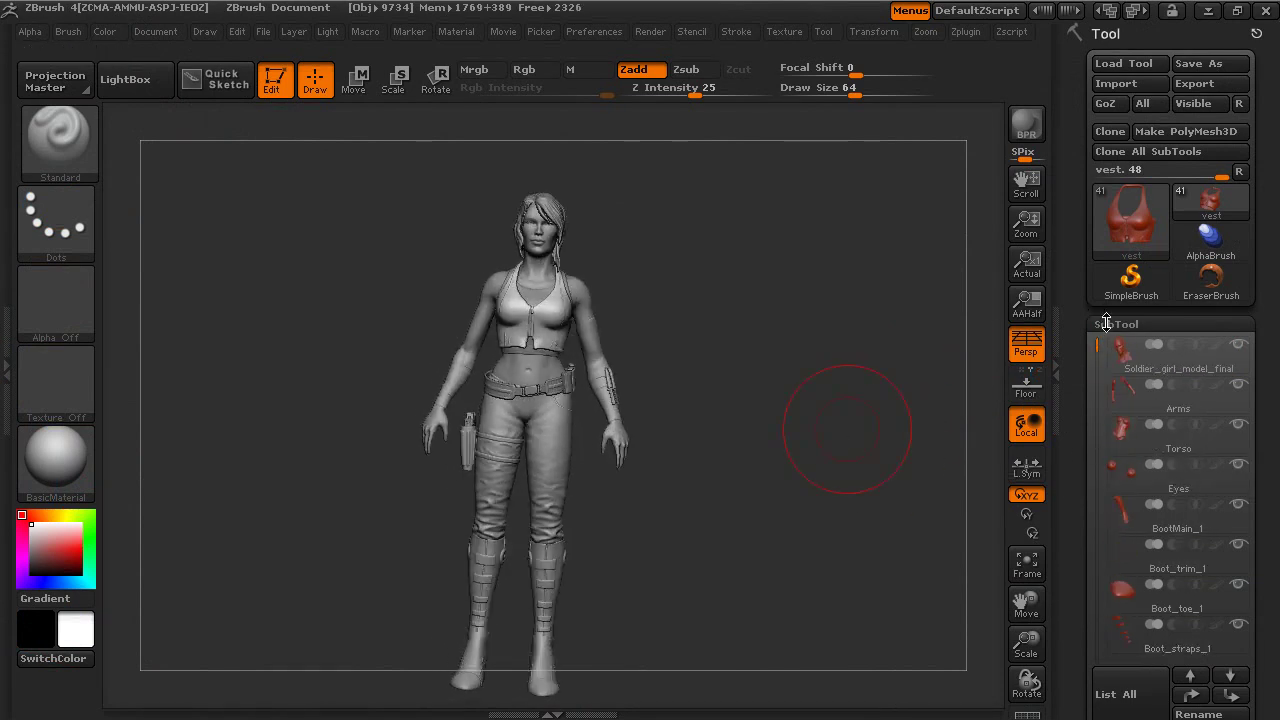
mouse_move(1141, 372)
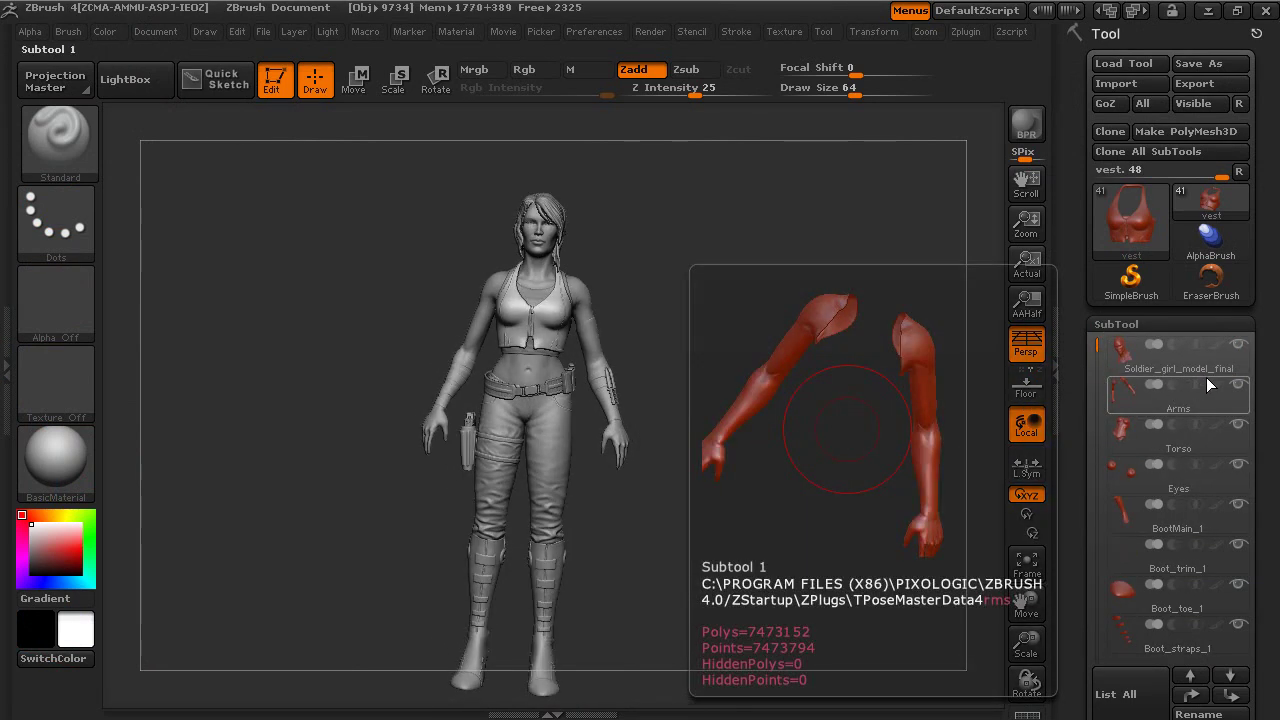
left_click_drag(983, 318, 718, 352)
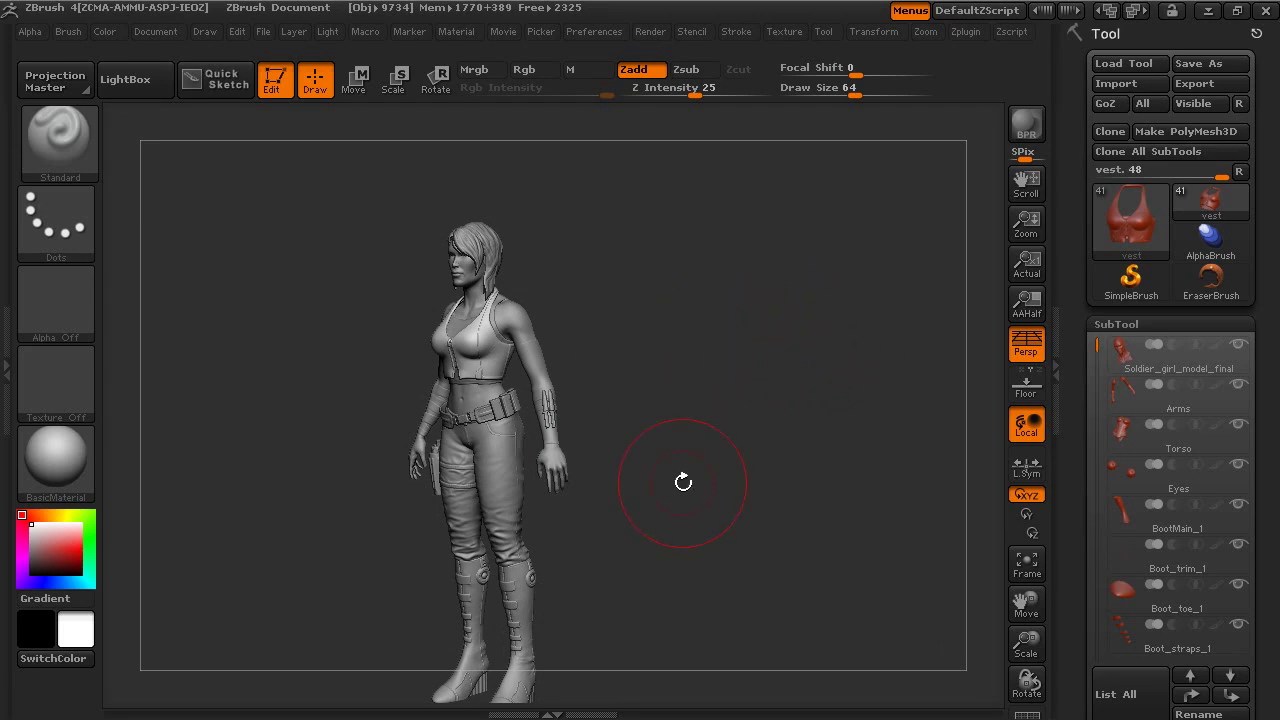
left_click_drag(683, 482, 820, 363)
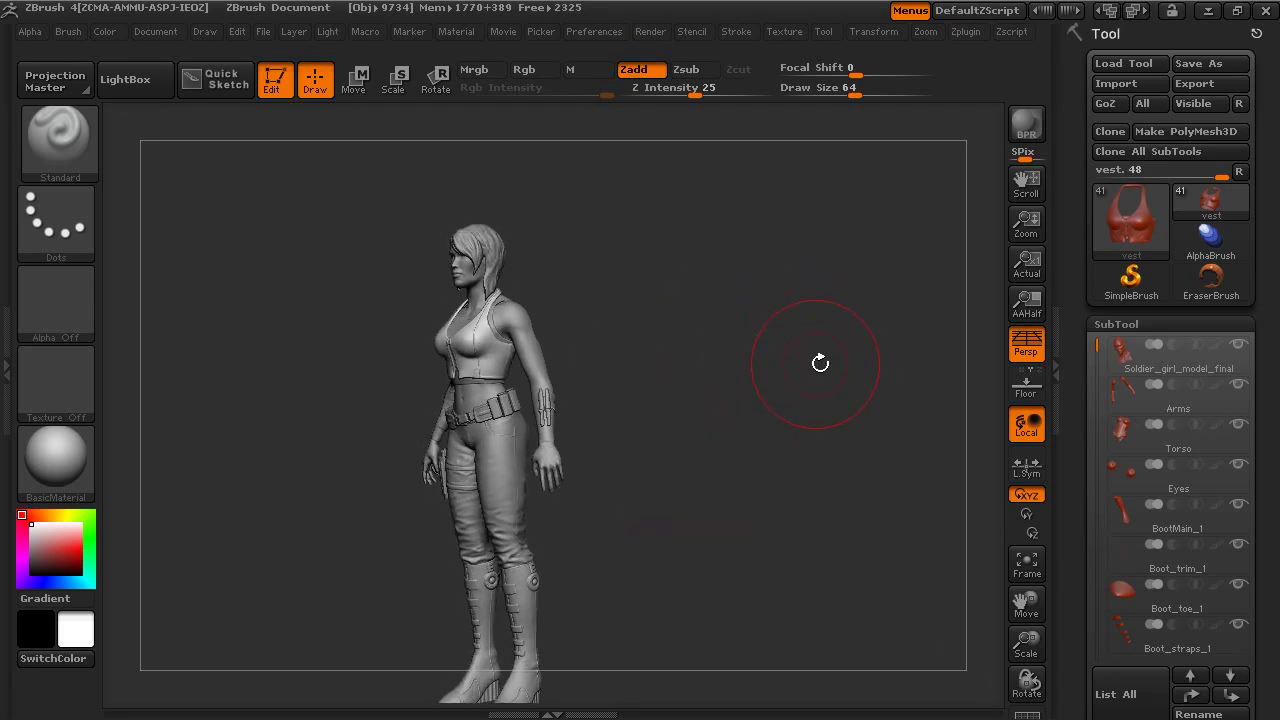
mouse_move(795, 321)
left_mouse_down()
mouse_move(794, 354)
mouse_move(774, 348)
mouse_move(814, 394)
mouse_move(803, 354)
mouse_move(821, 310)
left_mouse_up()
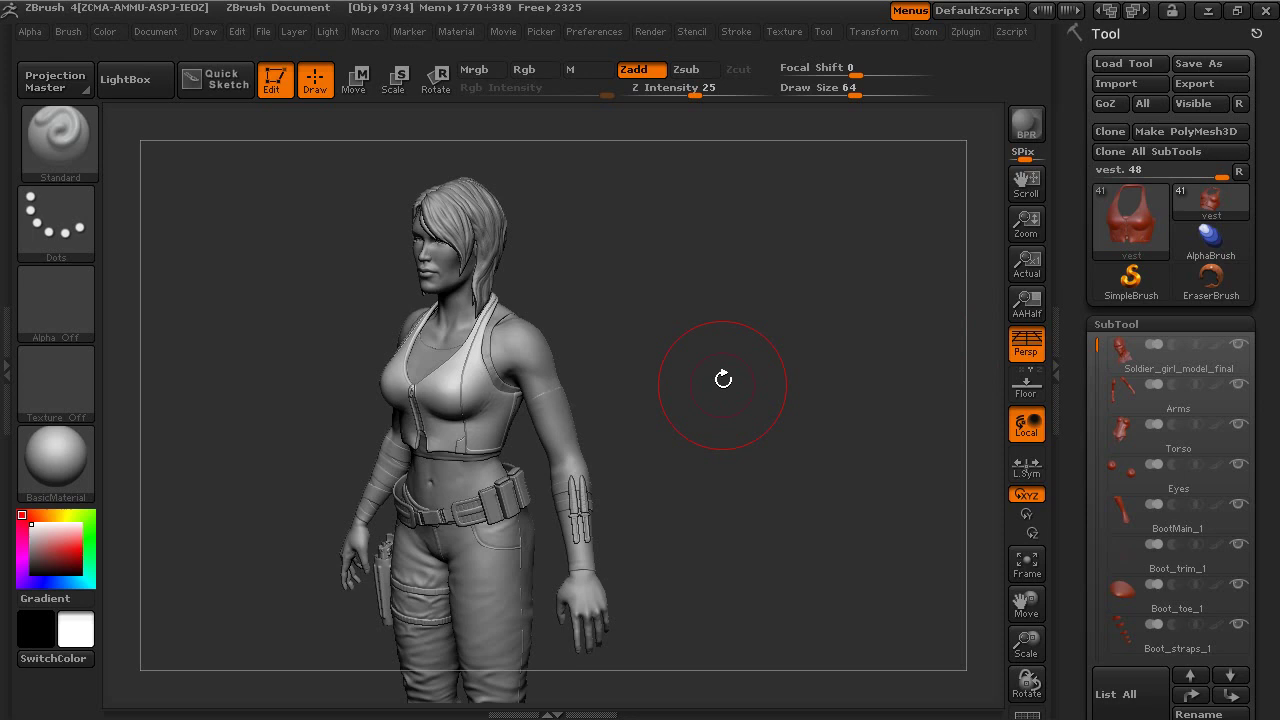
left_click_drag(723, 379, 697, 340)
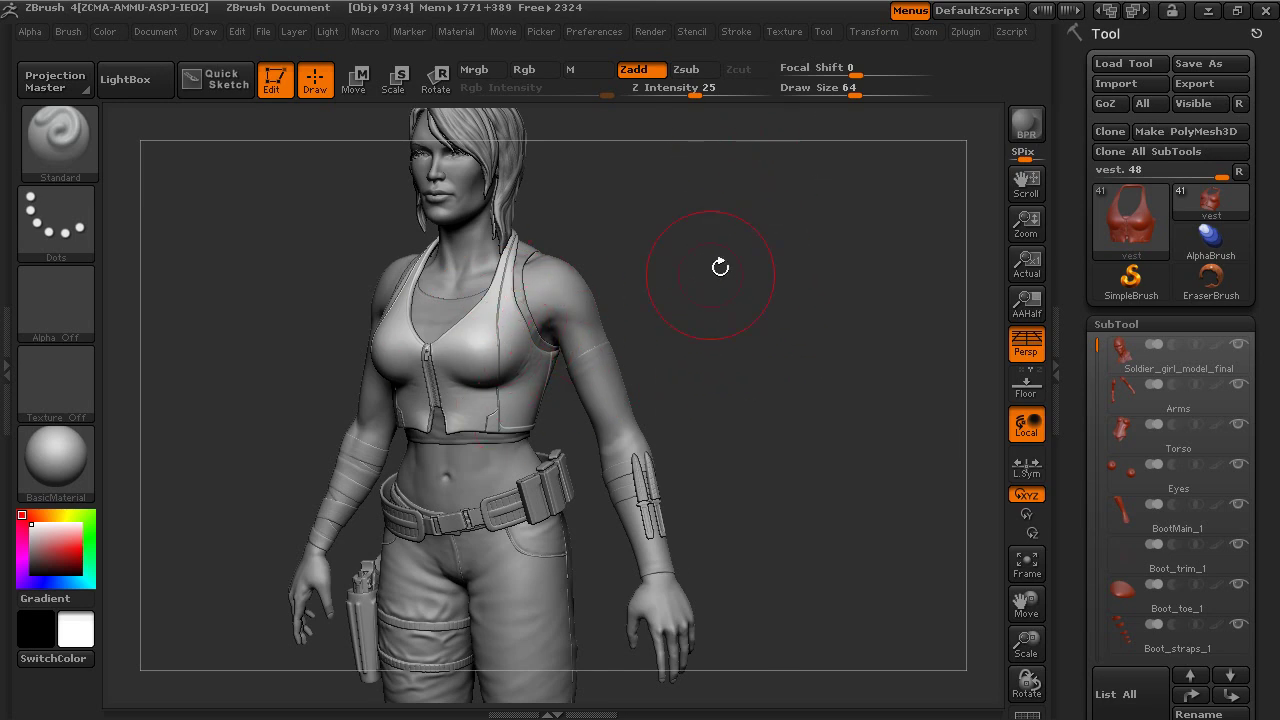
left_click_drag(707, 341, 760, 349)
left_click_drag(1097, 347, 1097, 366)
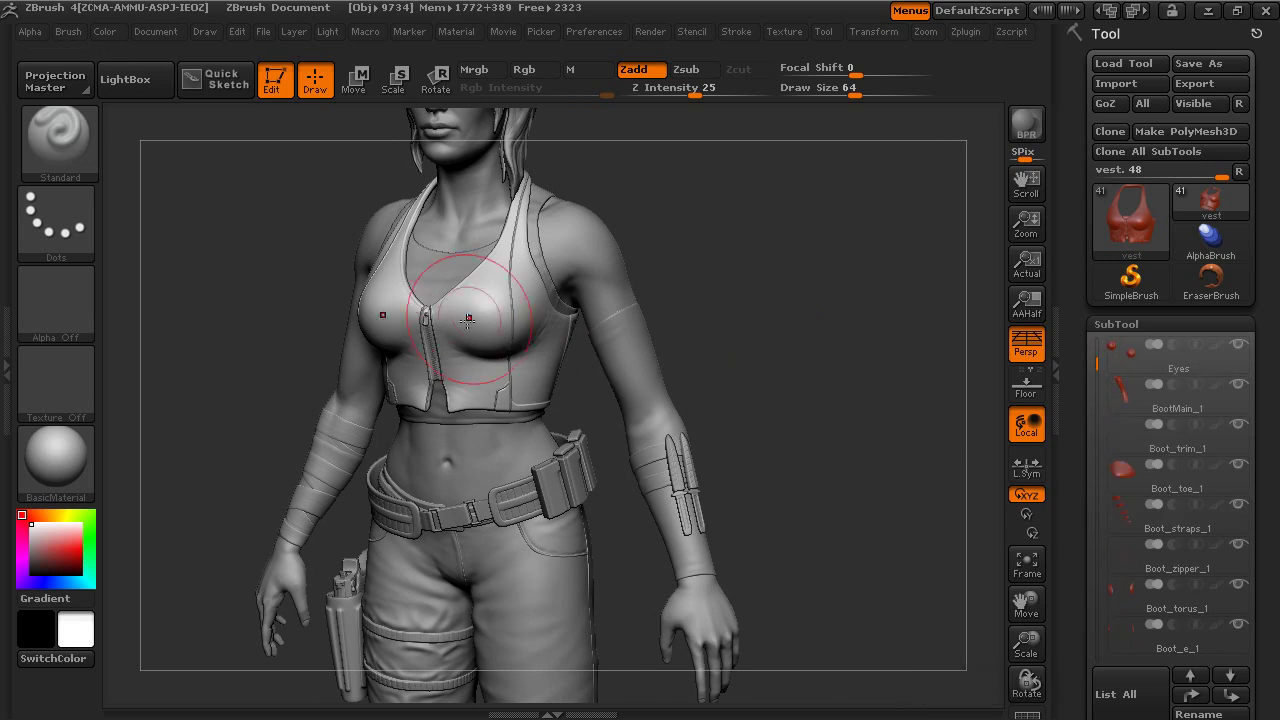
key("f")
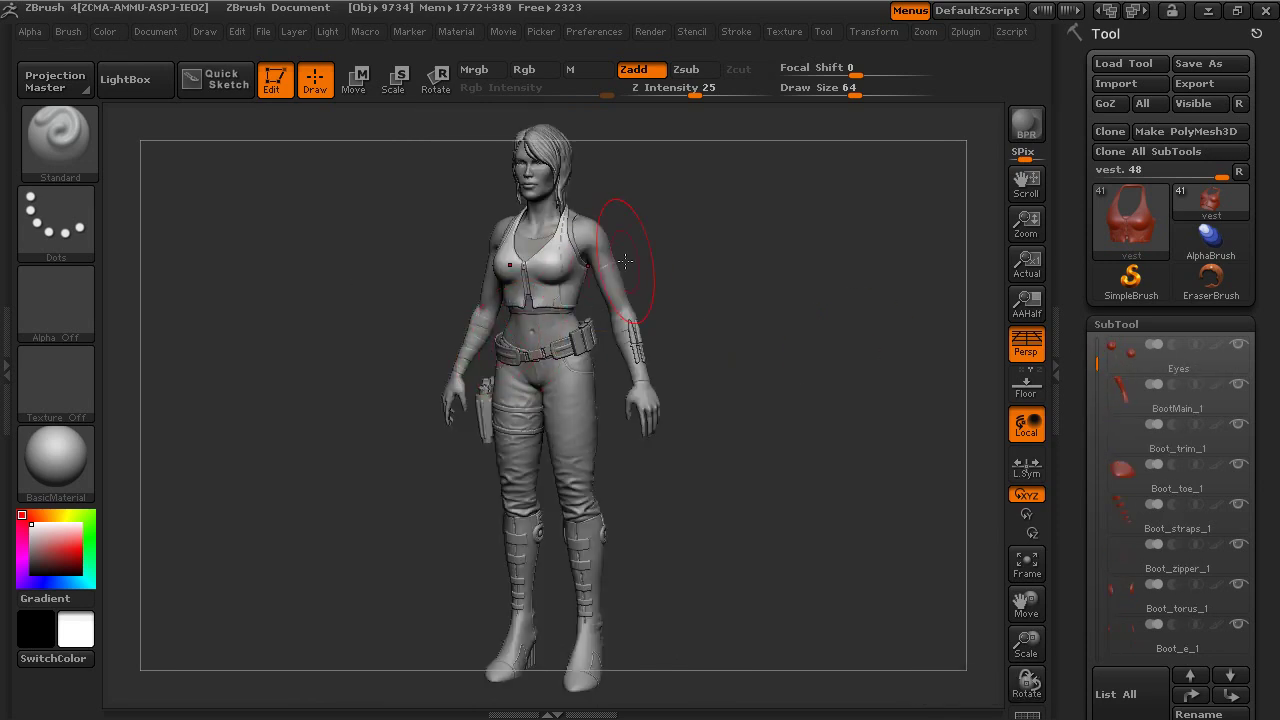
left_click_drag(759, 272, 777, 306)
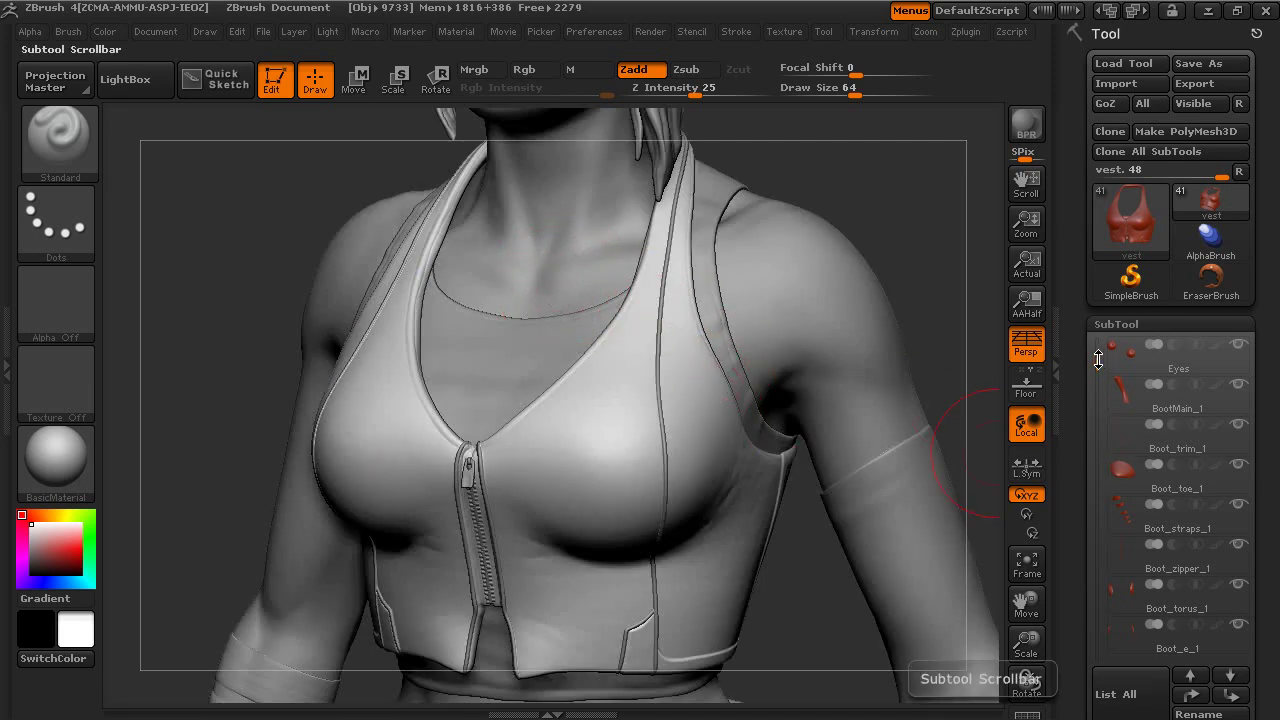
Isolate the vest subtool, showing only the vest_trim and zipper subtools with it
left_click_drag(1097, 358, 1084, 520)
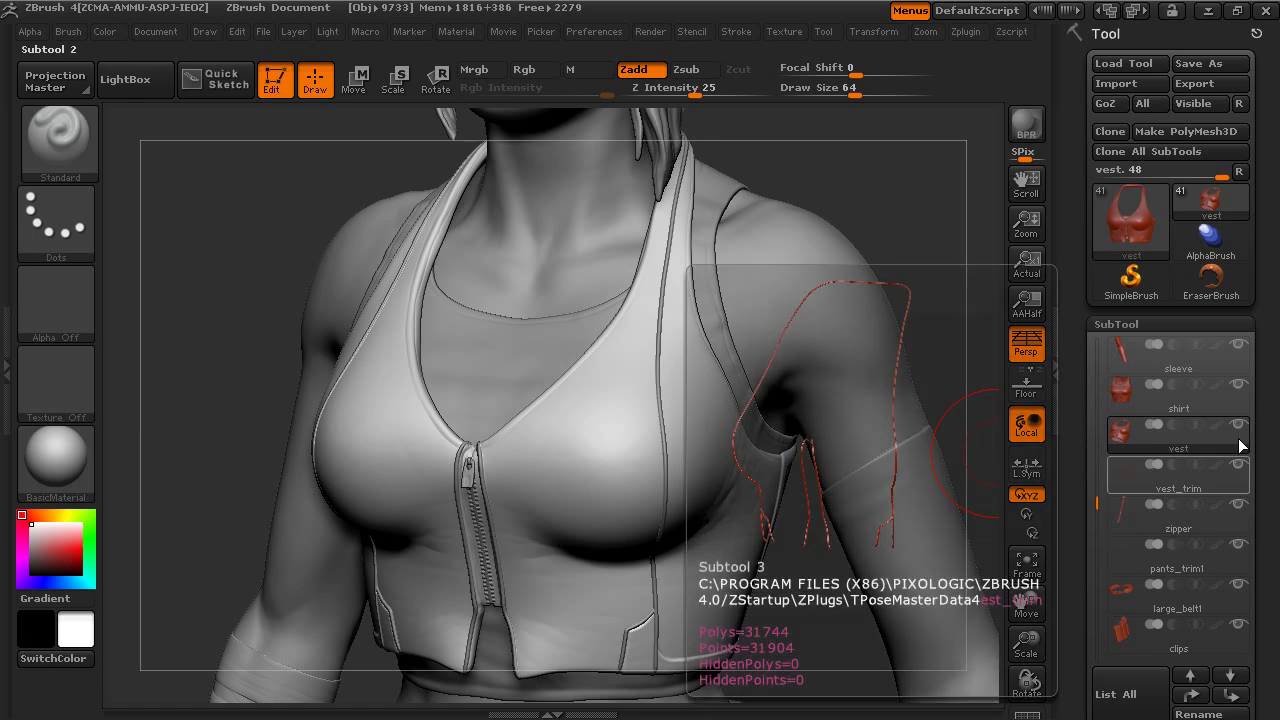
left_click(1238, 428, "shift")
left_click(1238, 464)
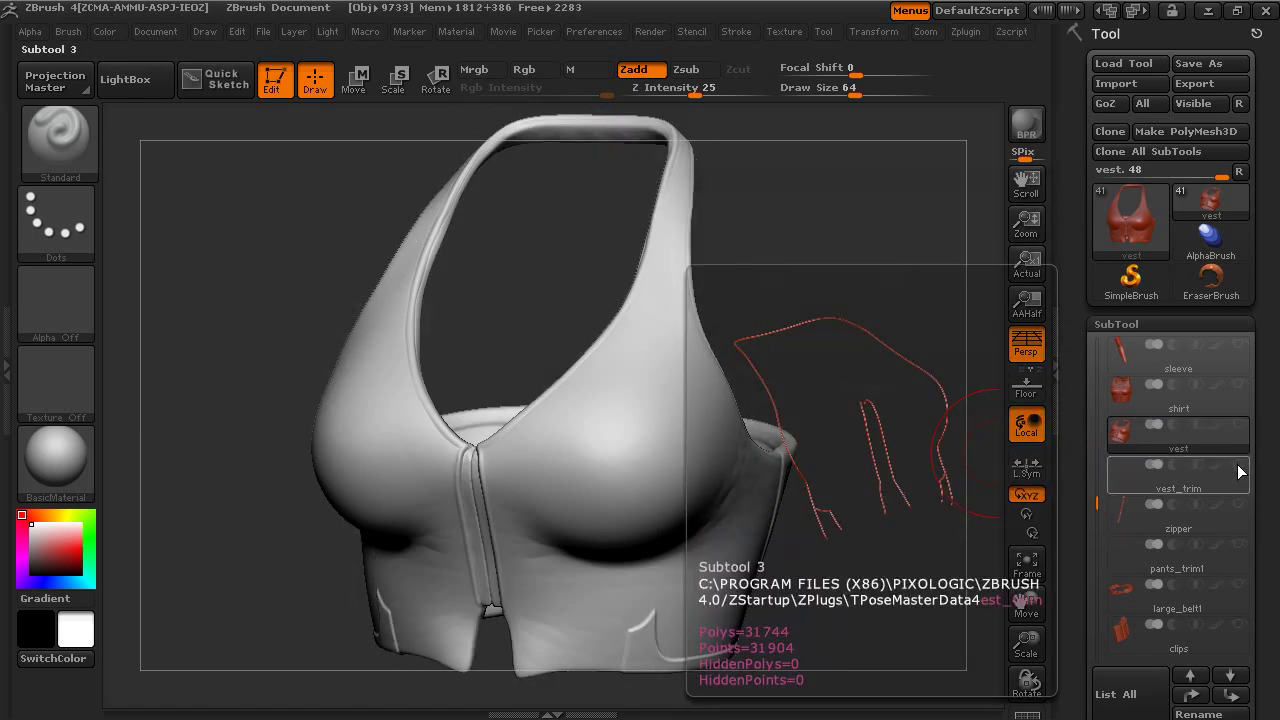
left_click(1243, 513)
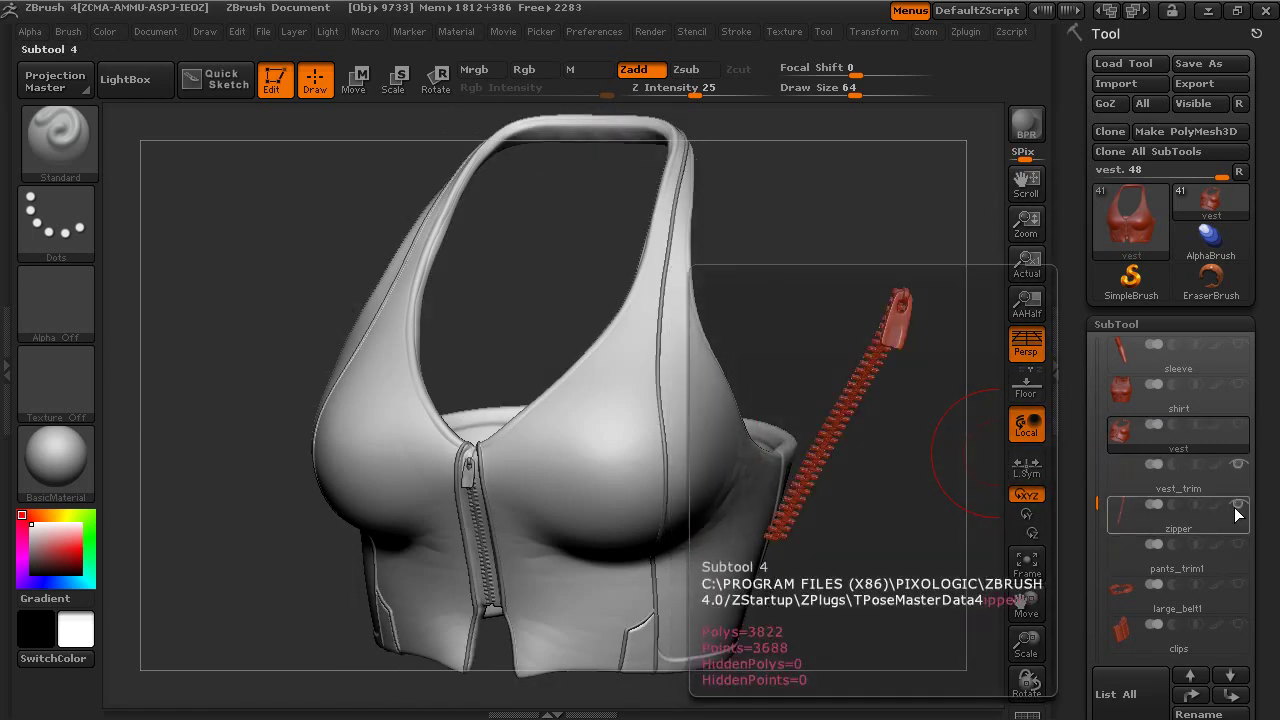
Activate the vest_trim subtool and the vest subtool in turn, and inspect the vest up close
left_click(1195, 488)
left_click(1193, 485)
left_click(1238, 428)
left_click(1232, 450)
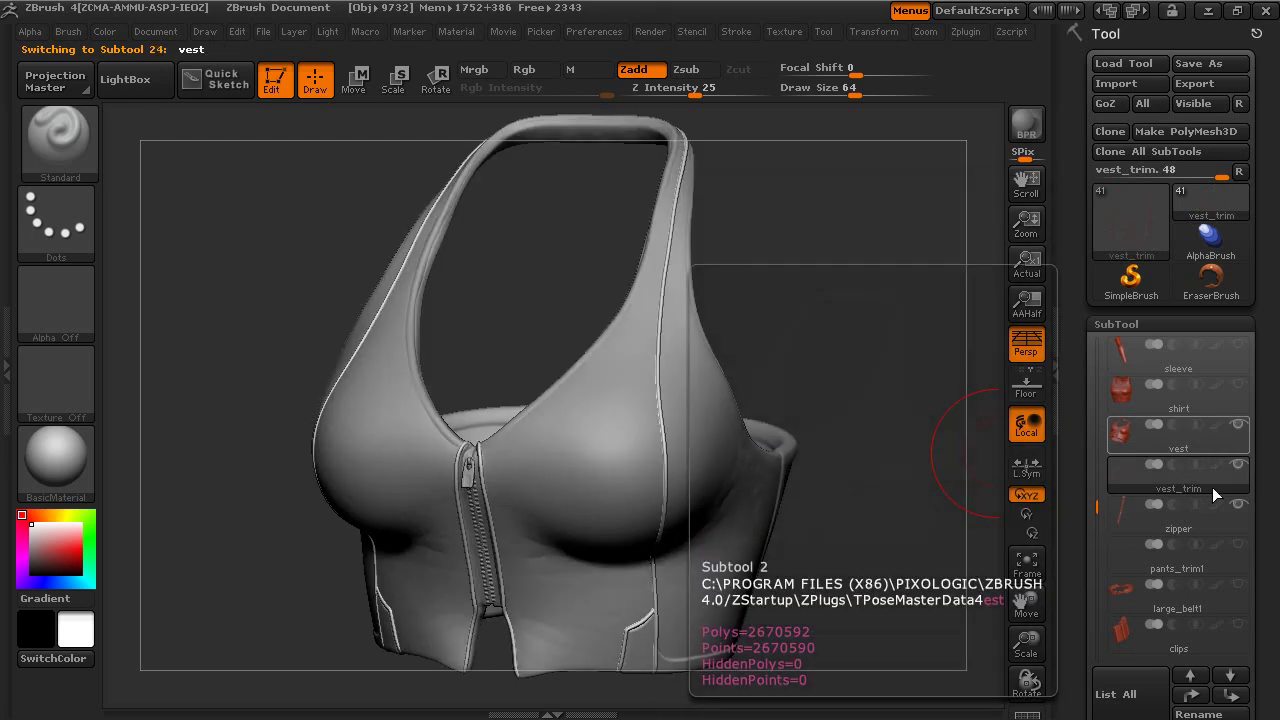
left_click_drag(899, 378, 897, 317)
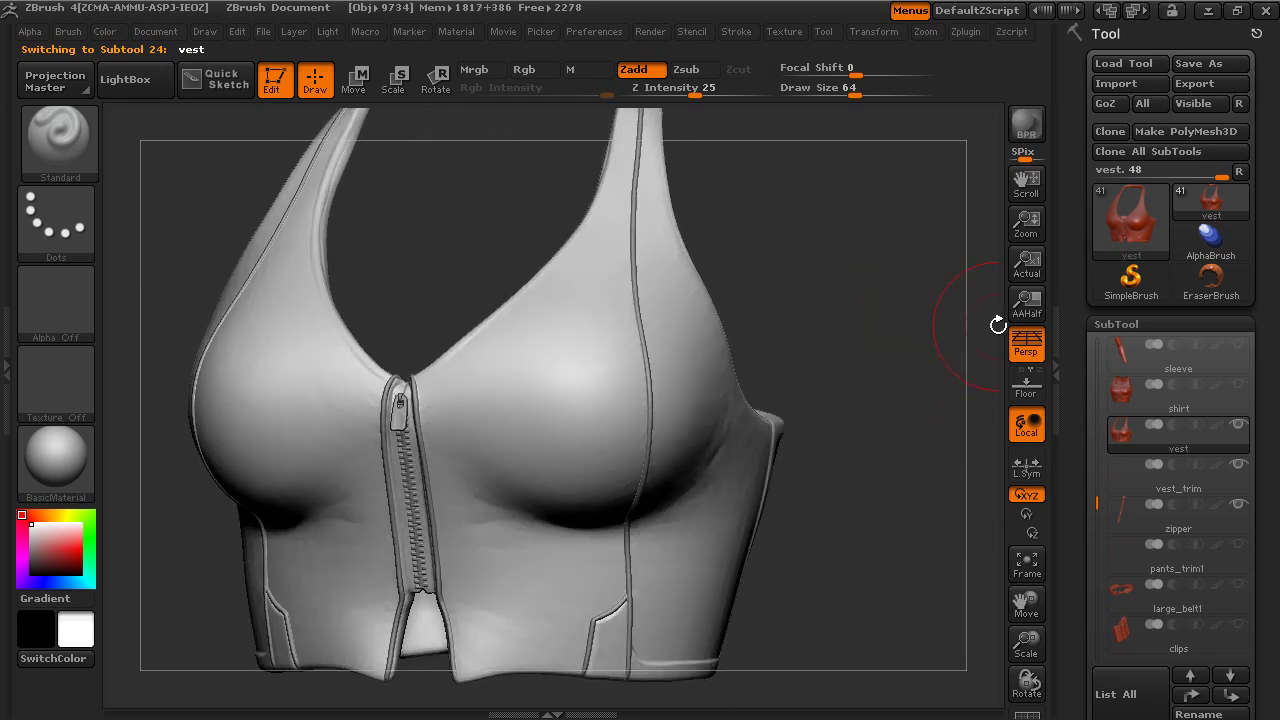
left_click_drag(857, 423, 883, 357)
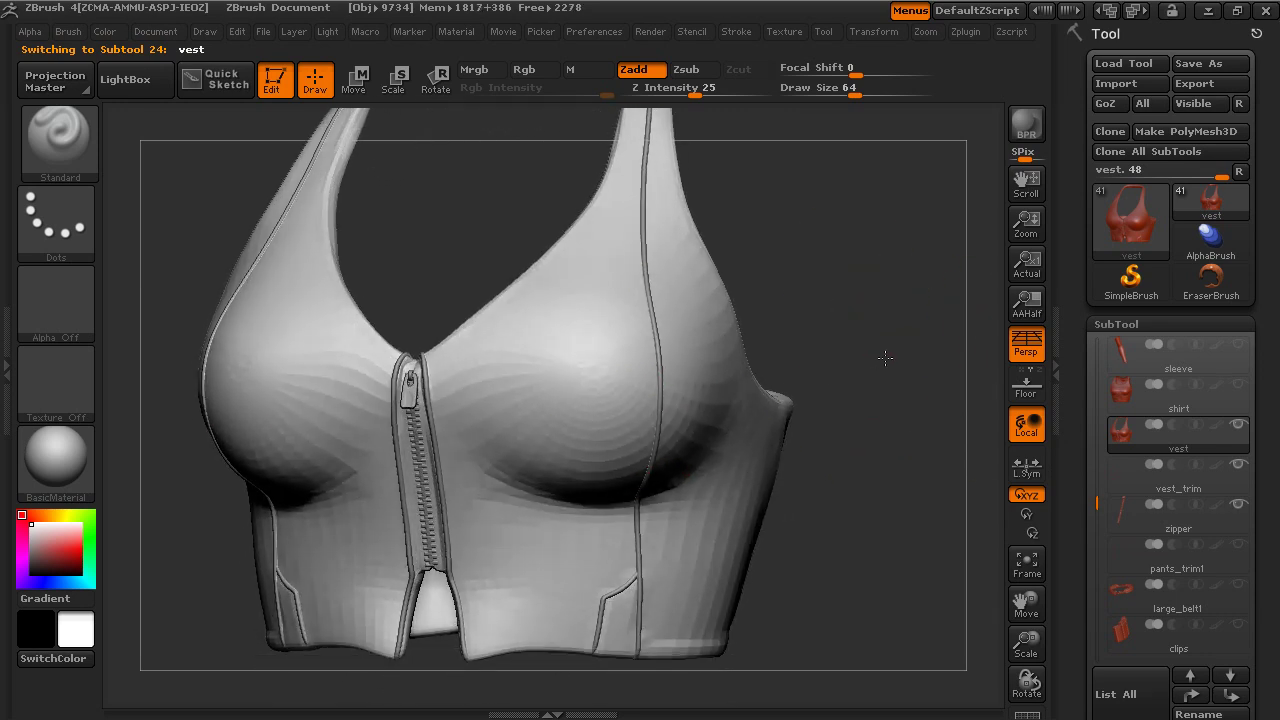
Fill the zipper subtool with the SilverFoil material, applying material only
left_click(1172, 532)
left_click(63, 470)
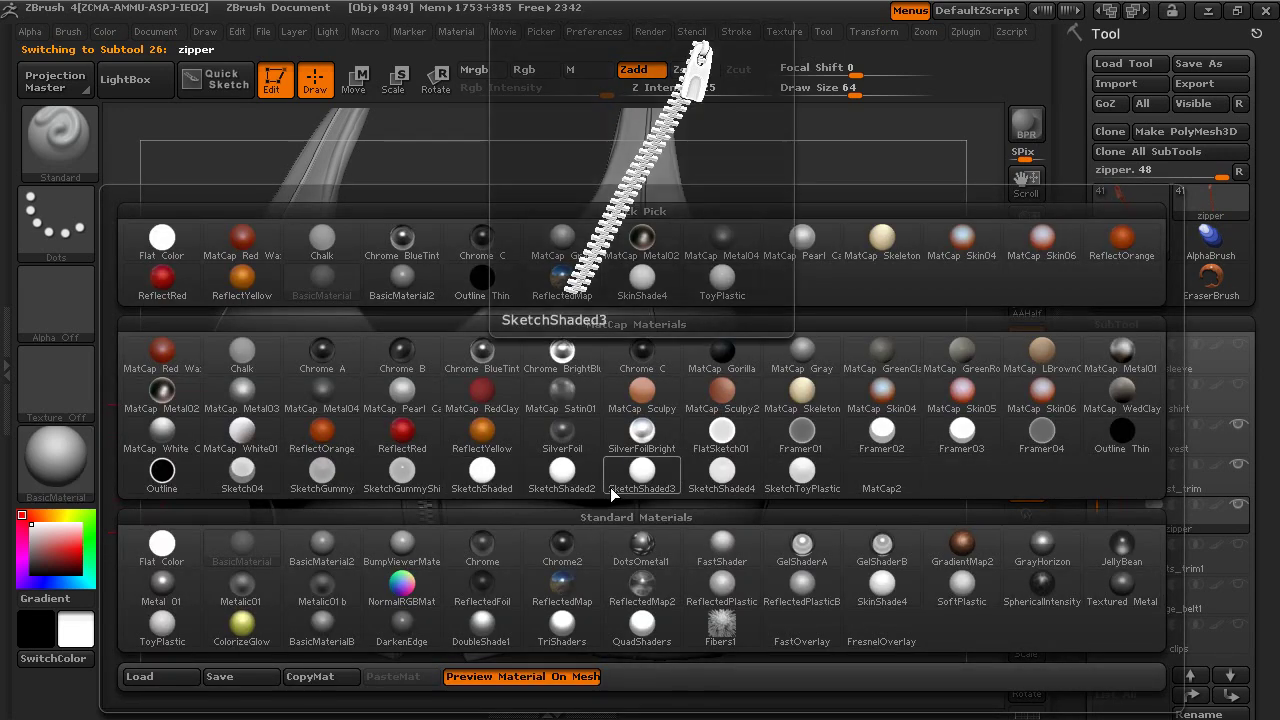
left_click(563, 437)
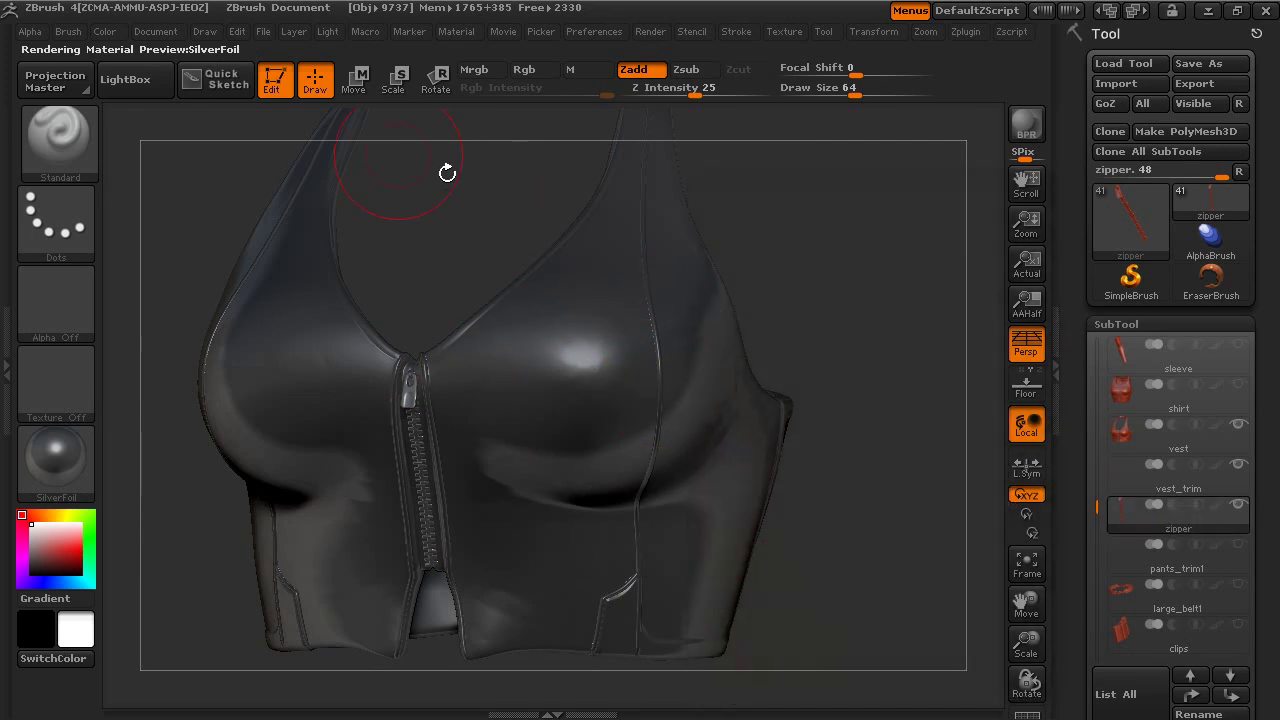
left_click(583, 72)
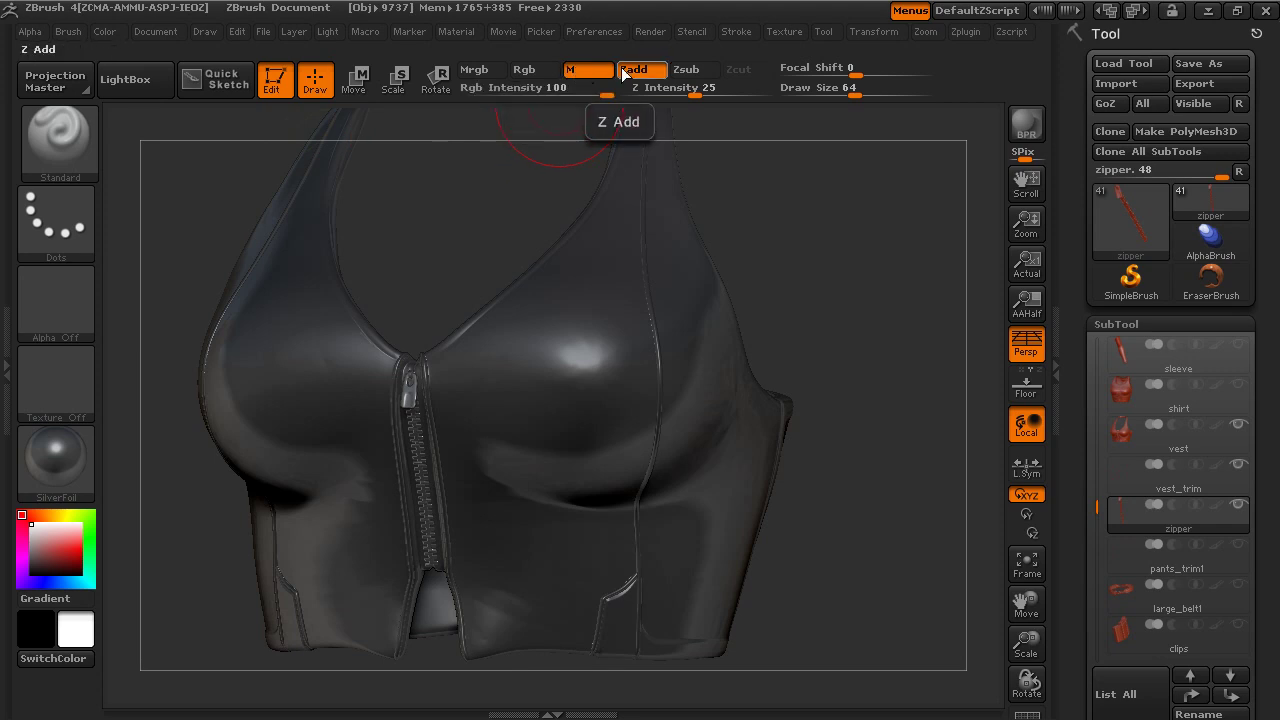
left_click(104, 31)
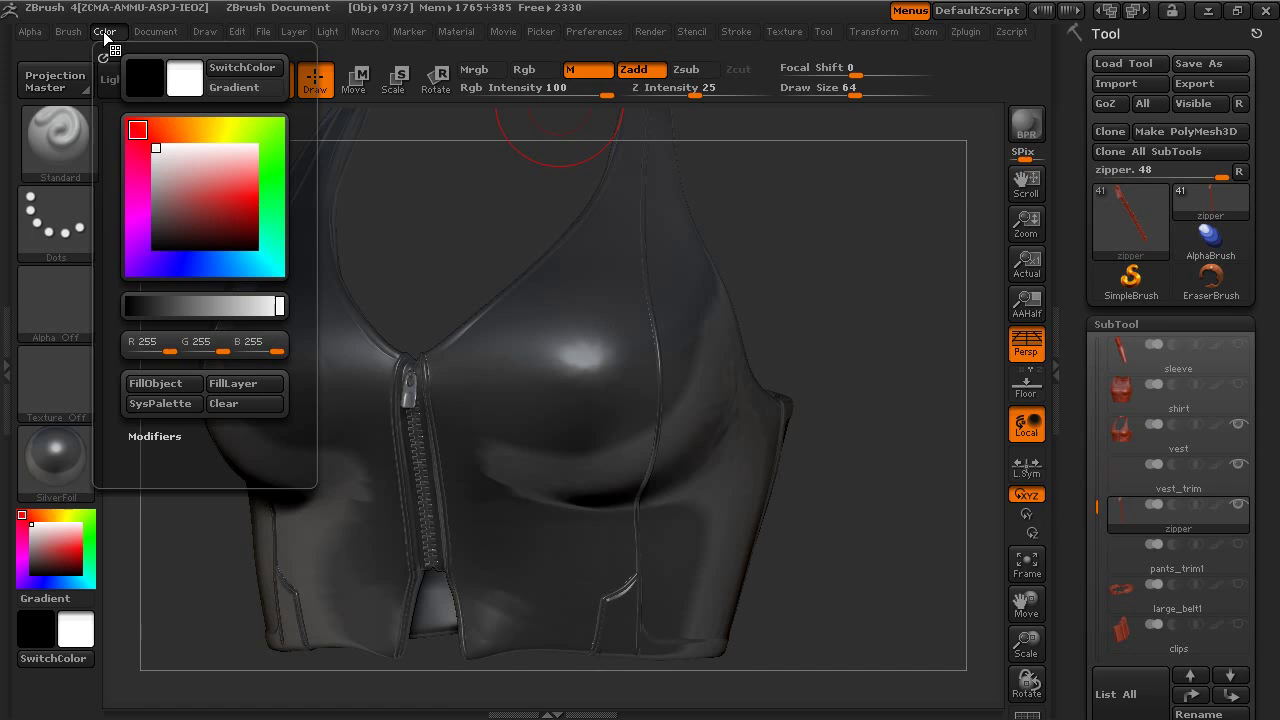
left_click(160, 383)
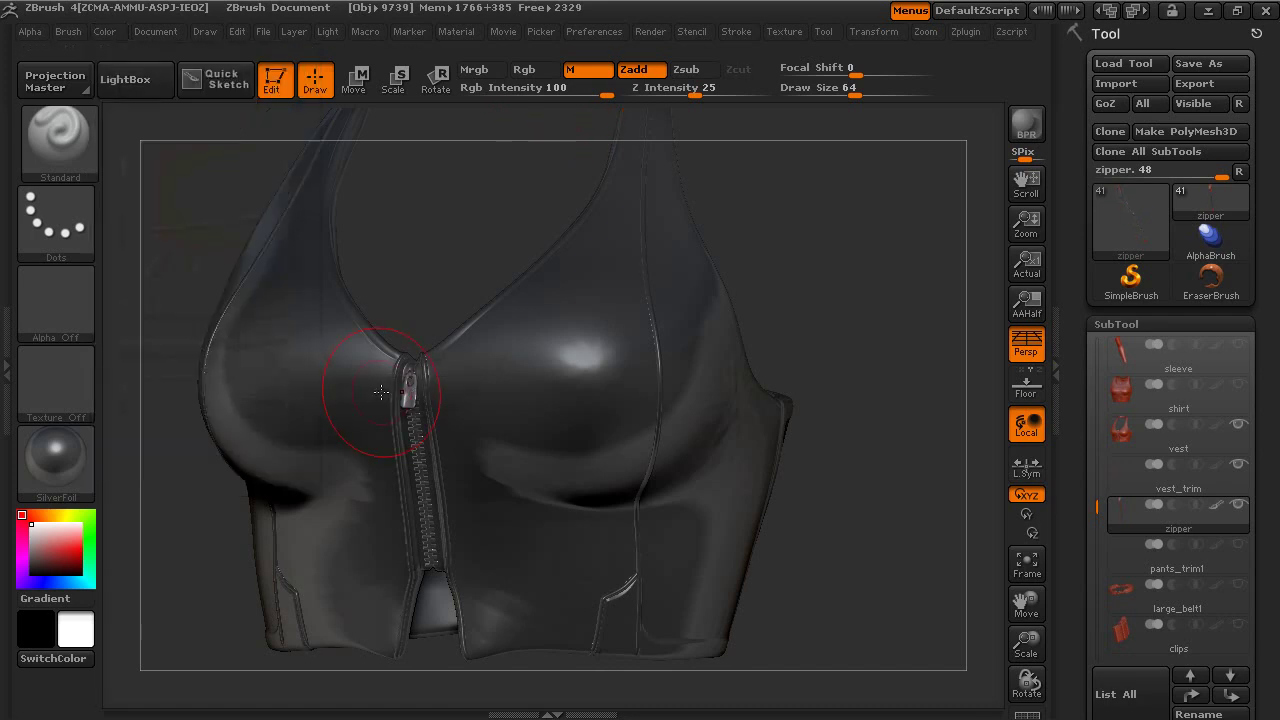
Set the current material back to BasicMaterial and check the zipper on the vest from several angles
left_click(67, 450)
left_click(248, 556)
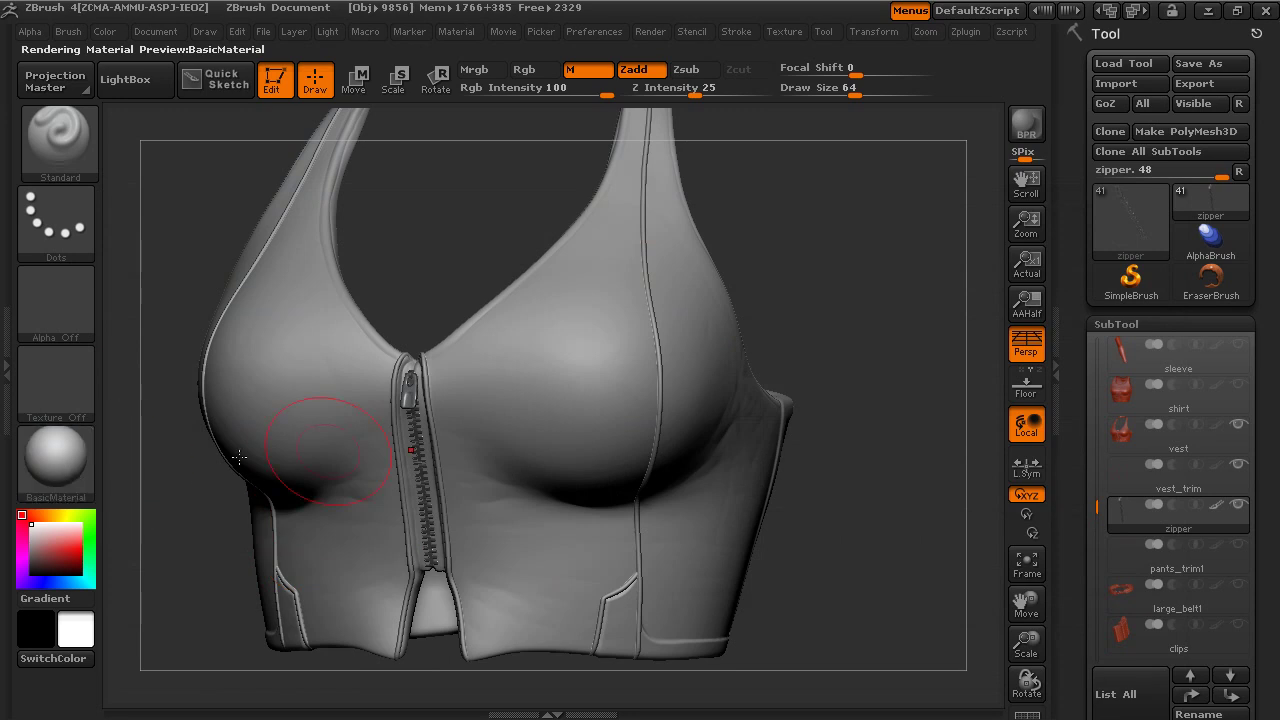
left_click_drag(440, 230, 771, 271)
left_click_drag(873, 238, 829, 323, "alt")
left_click_drag(534, 262, 406, 242, "alt")
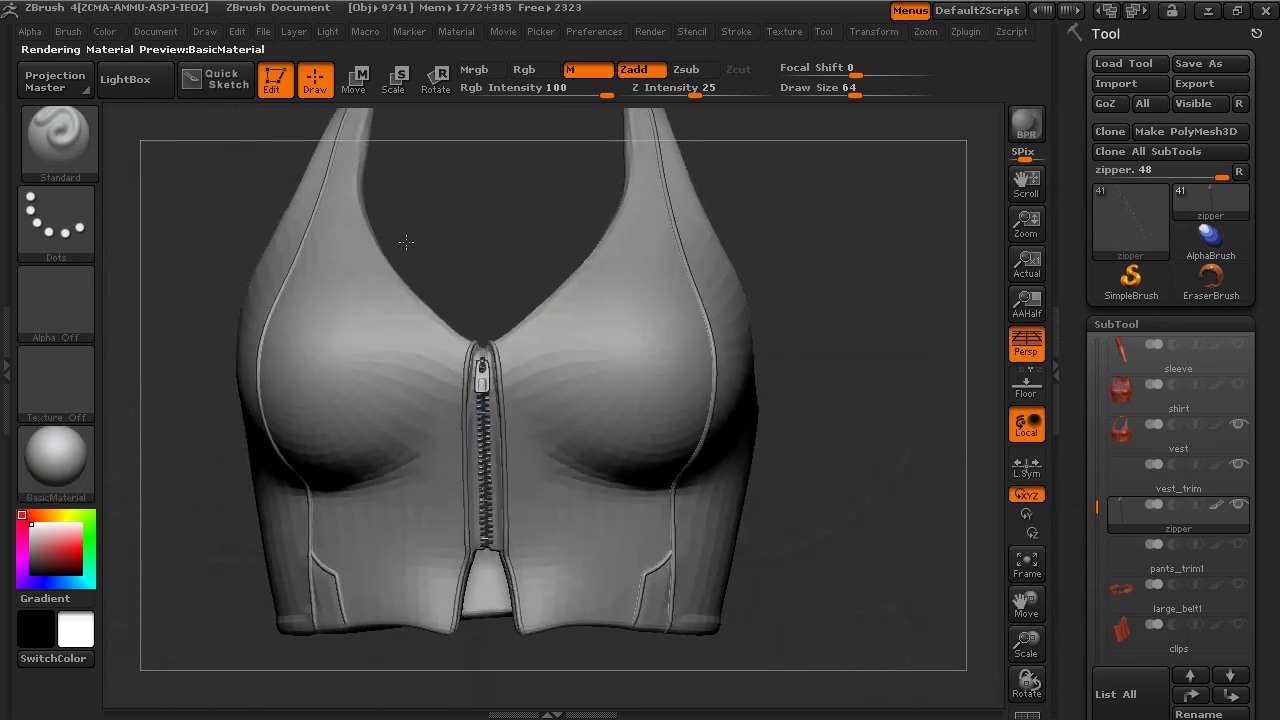
left_click_drag(892, 262, 840, 331)
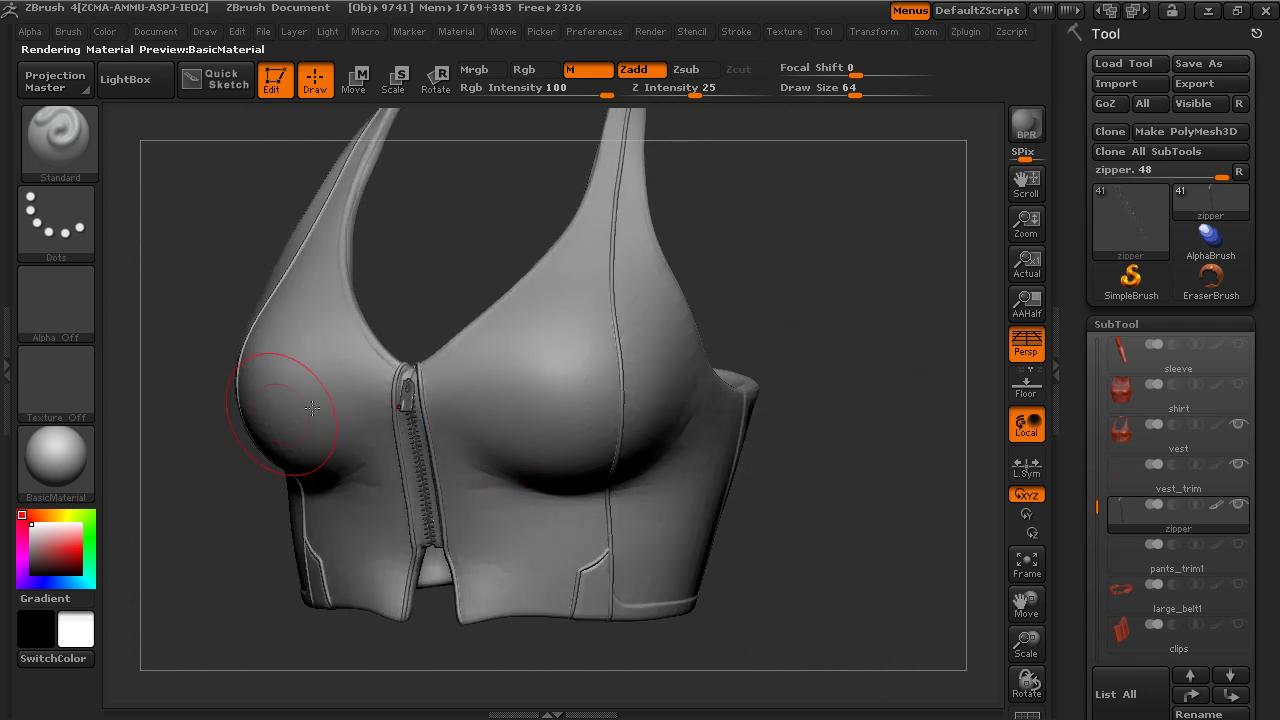
left_click(74, 458)
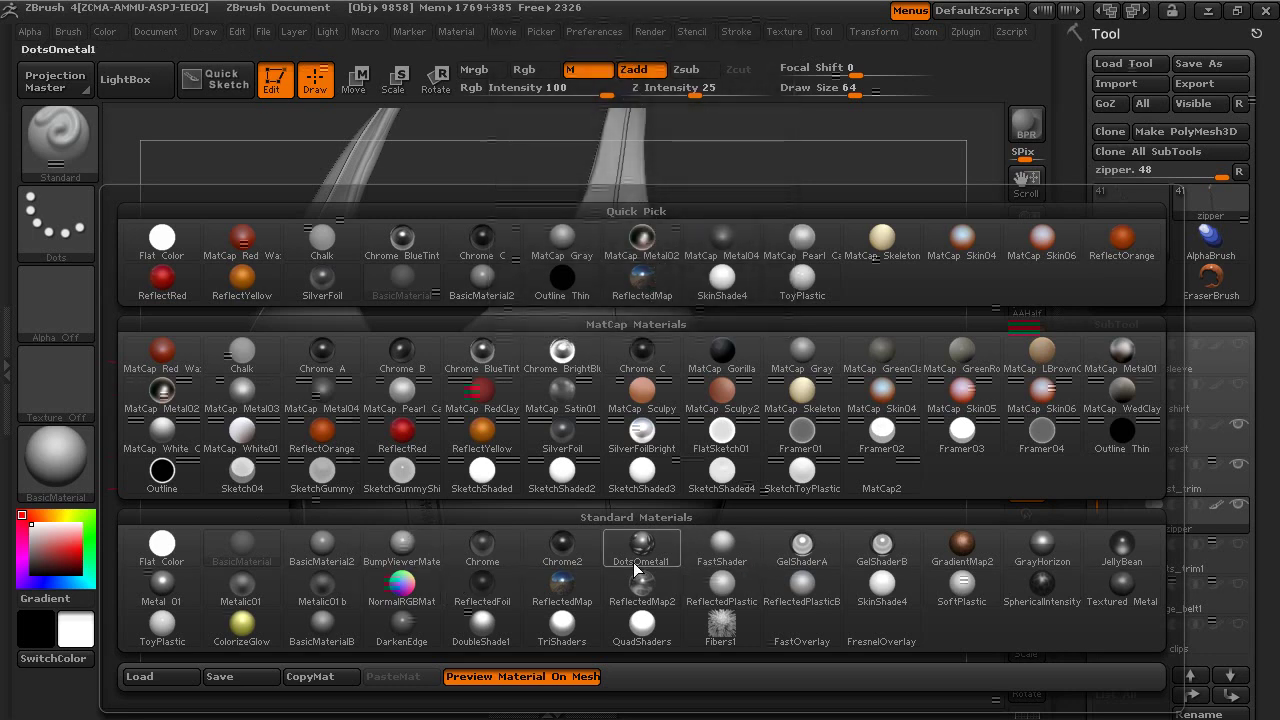
mouse_move(300, 551)
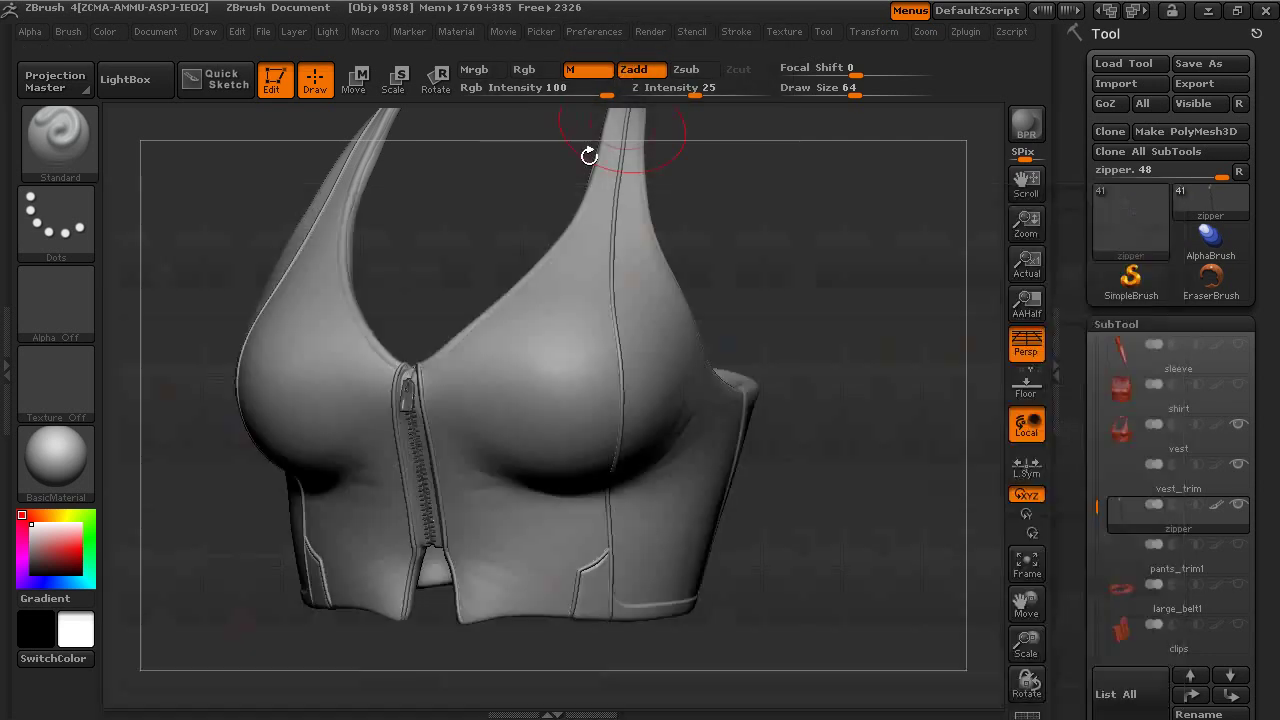
left_click_drag(863, 315, 860, 317)
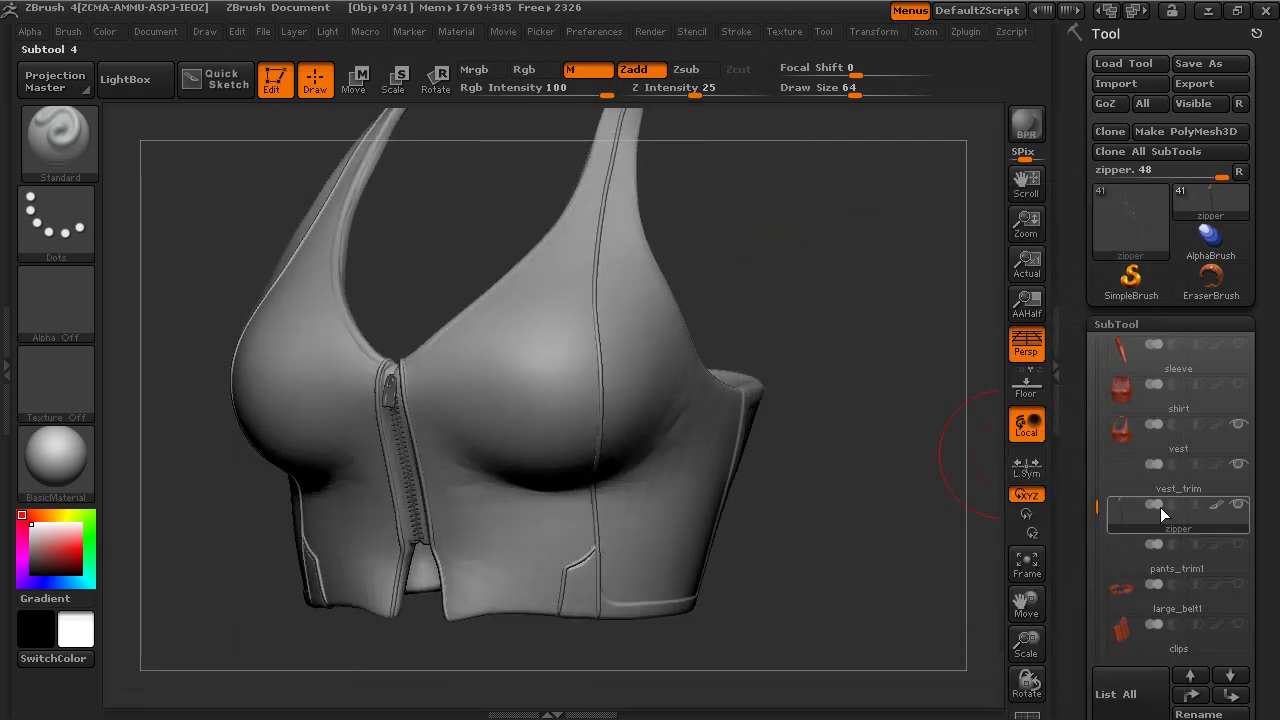
Select the vest_trim subtool and examine the outfit's materials in the spec.jpg reference in Windows Photo Viewer
left_click(1177, 485)
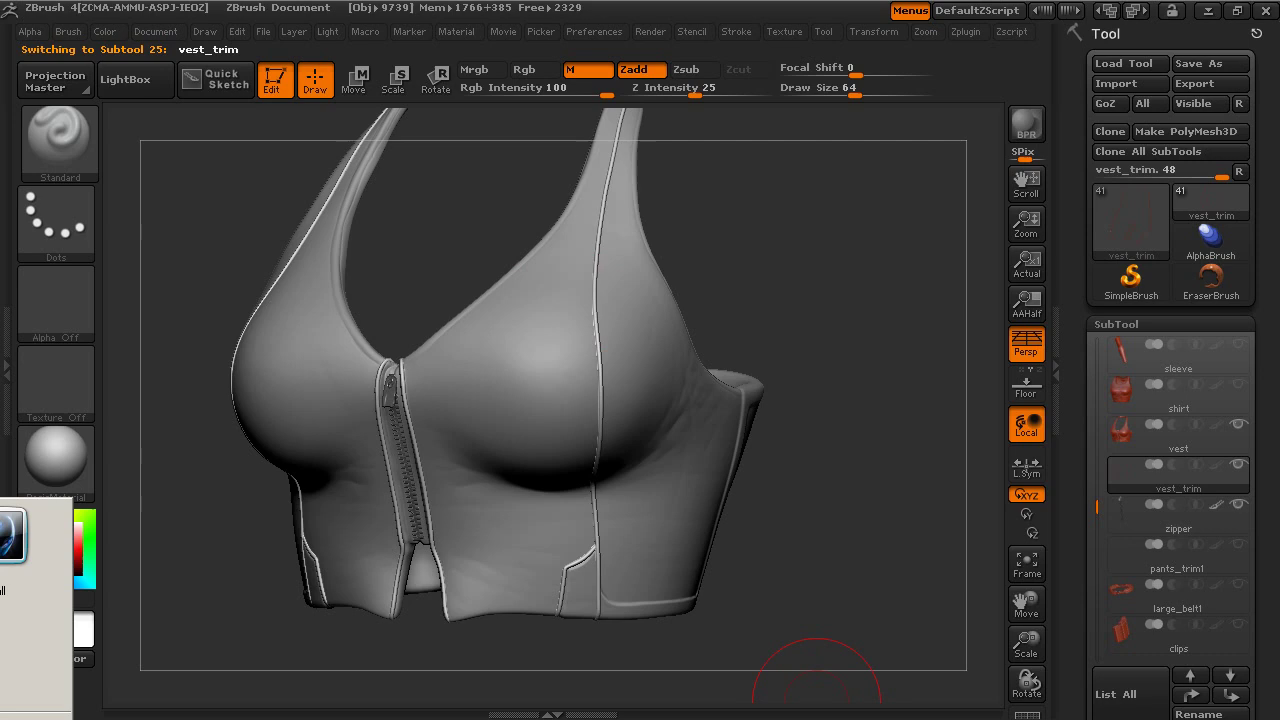
key("alt+Tab")
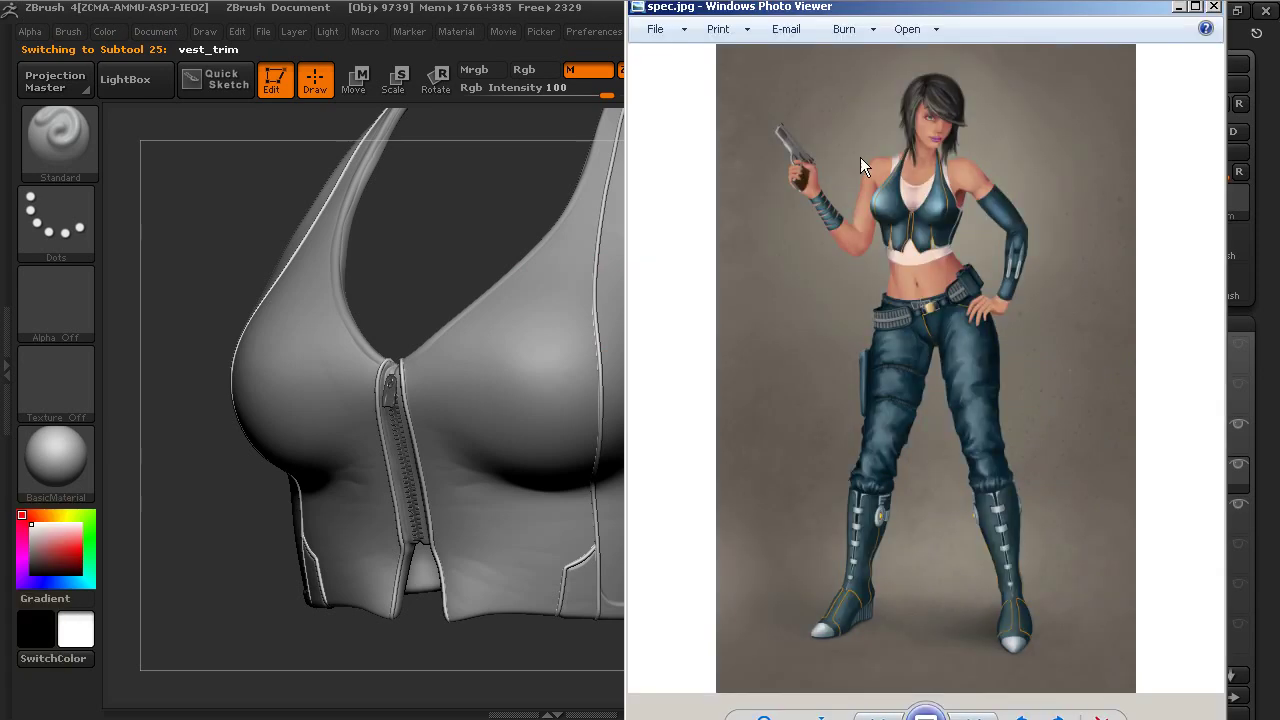
scroll(986, 250, "up", 2)
left_click_drag(1006, 333, 1015, 438)
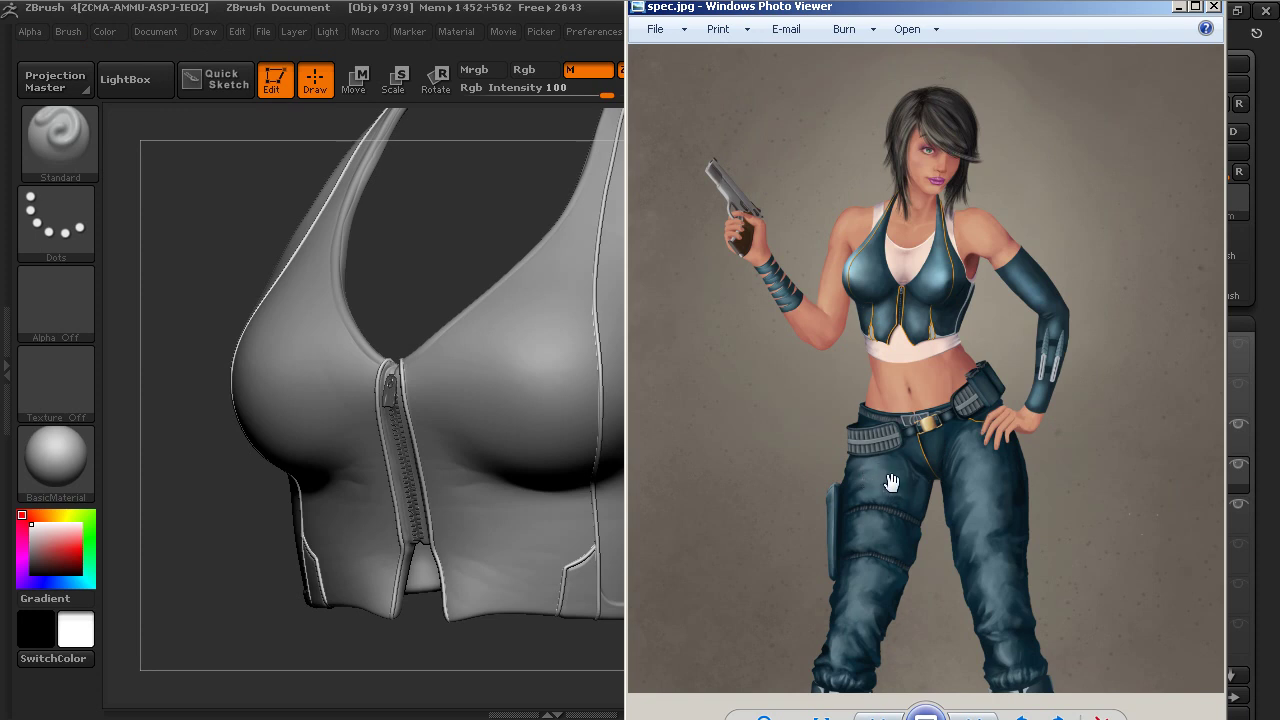
left_click_drag(1003, 530, 970, 396)
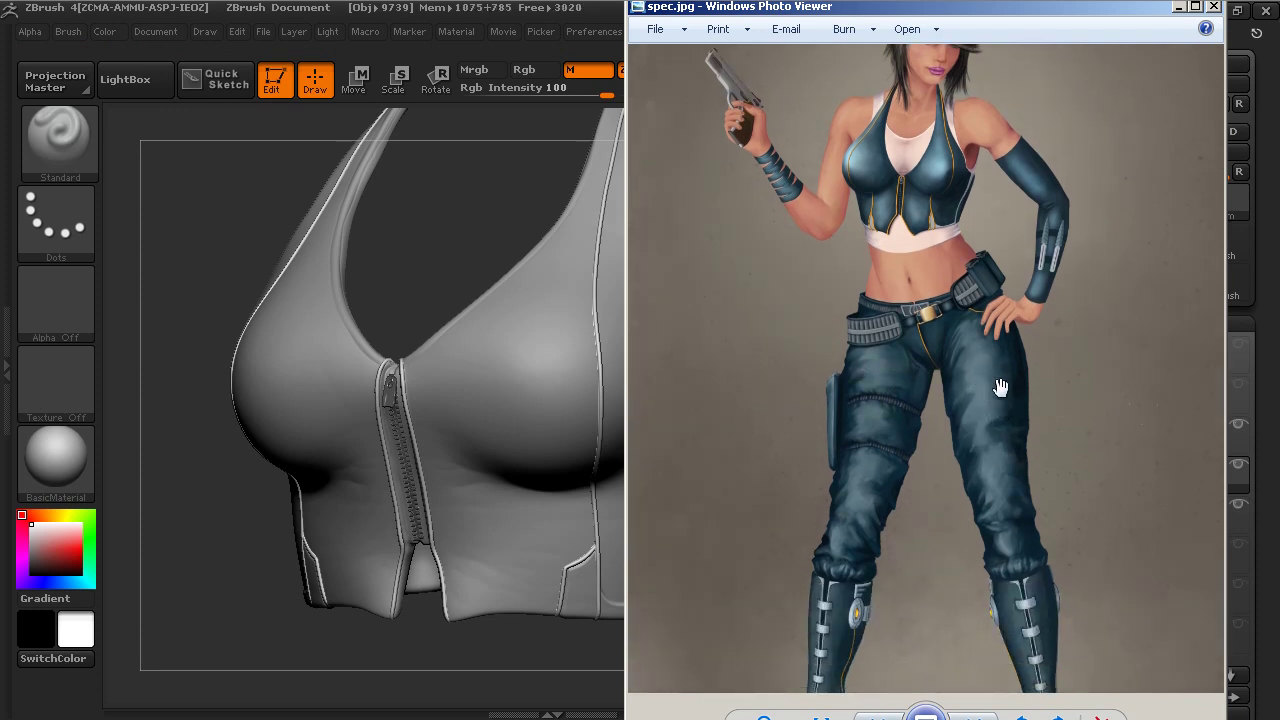
left_click_drag(983, 365, 980, 410)
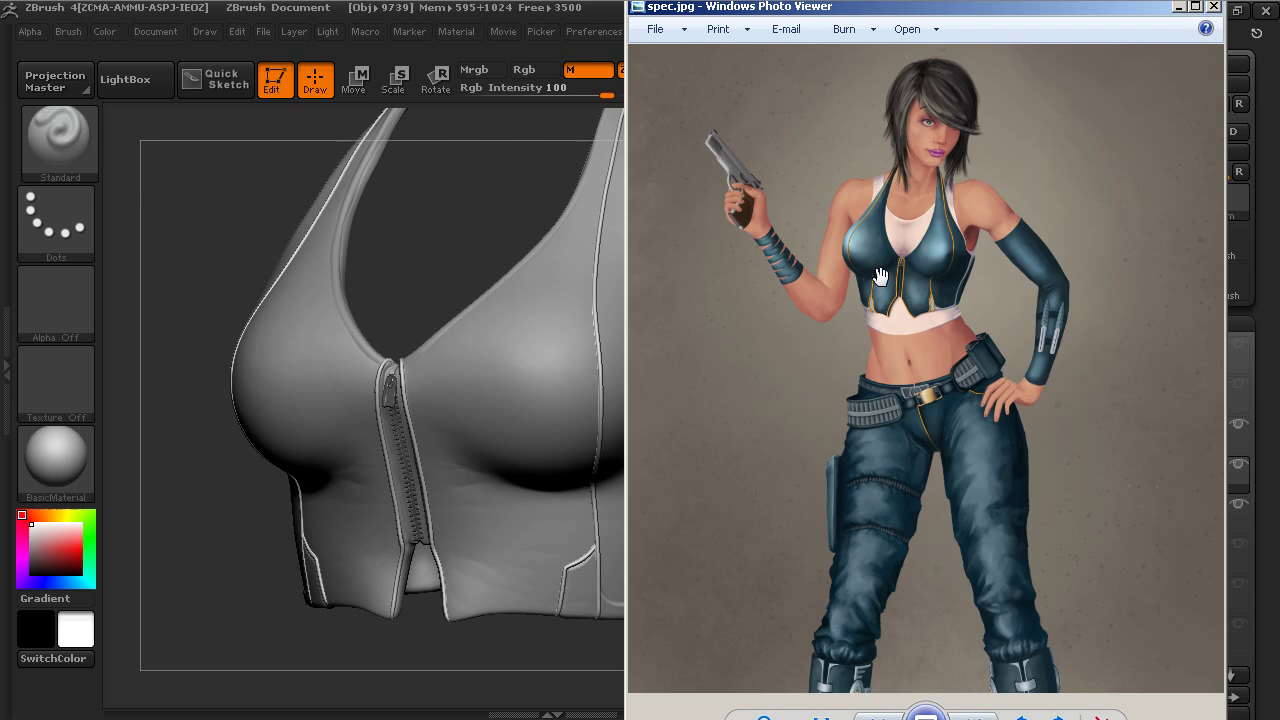
left_click_drag(1009, 456, 983, 258)
left_click_drag(942, 368, 900, 612)
left_click(1180, 8)
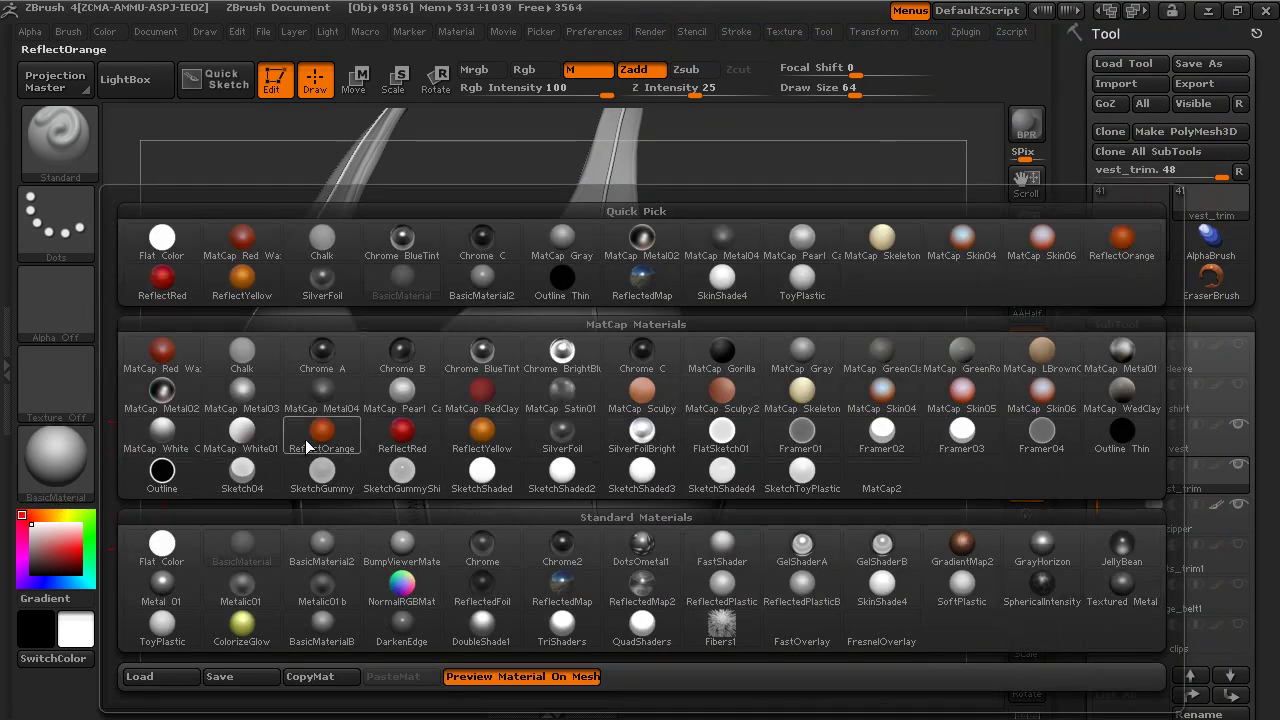
Fill the vest_trim subtool with the ReflectYellow material, material only, and set the current material back to BasicMaterial
mouse_move(306, 440)
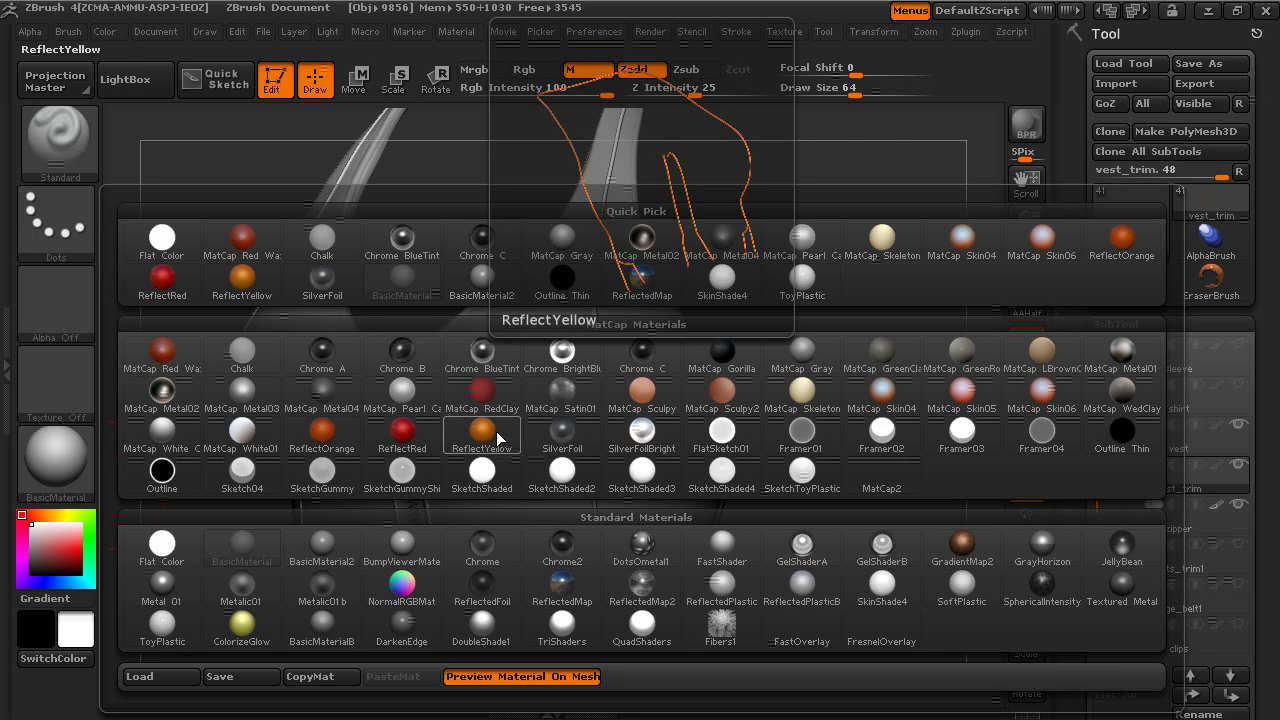
left_click(500, 440)
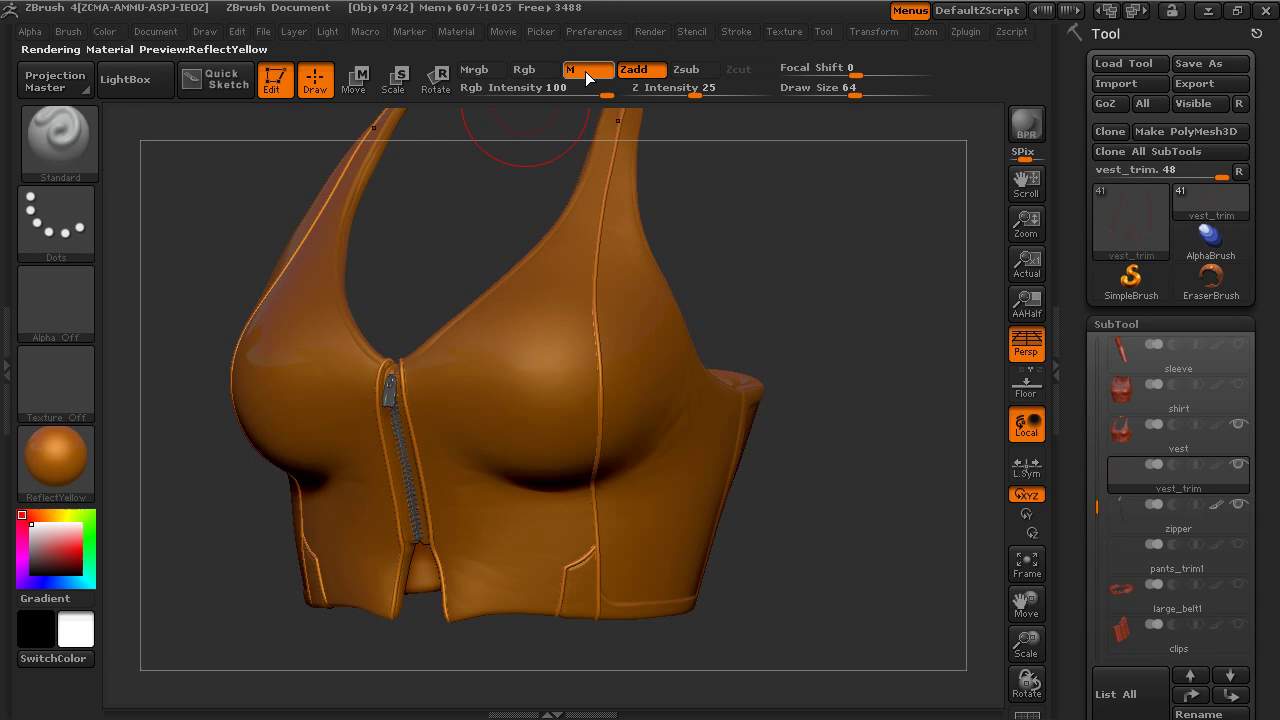
left_click(150, 31)
left_click(148, 31)
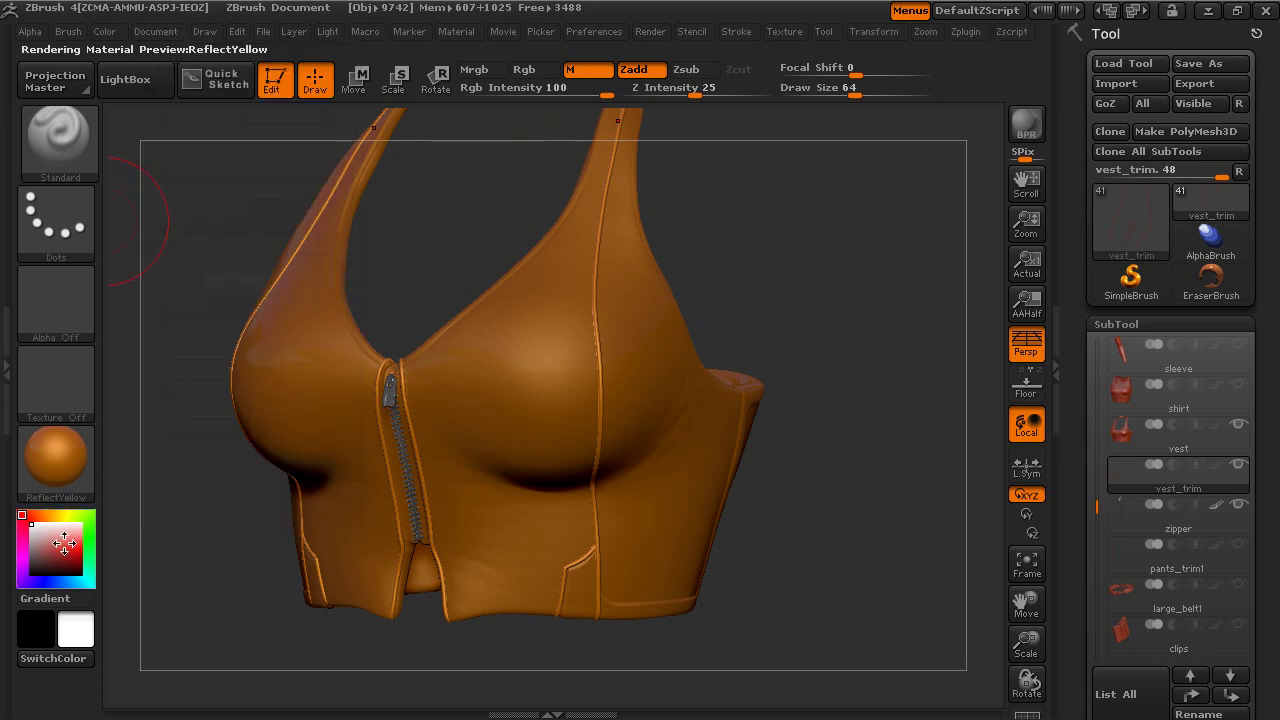
left_click(155, 32)
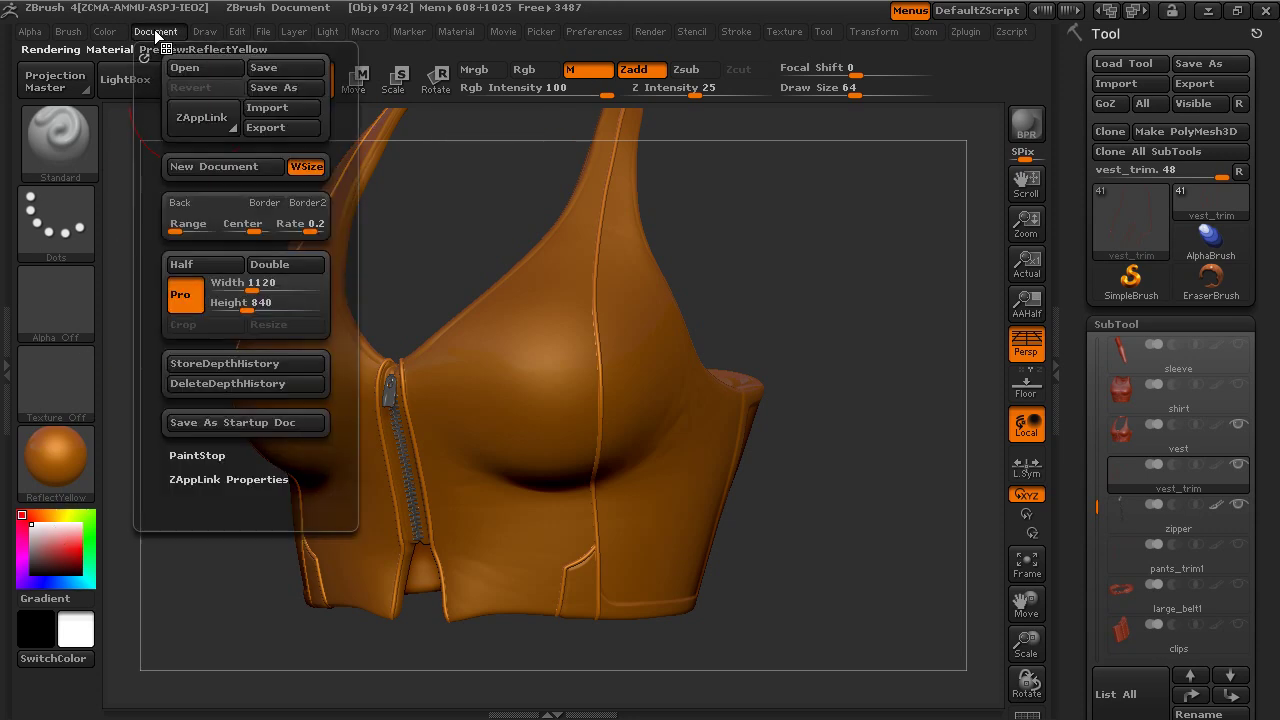
left_click(105, 31)
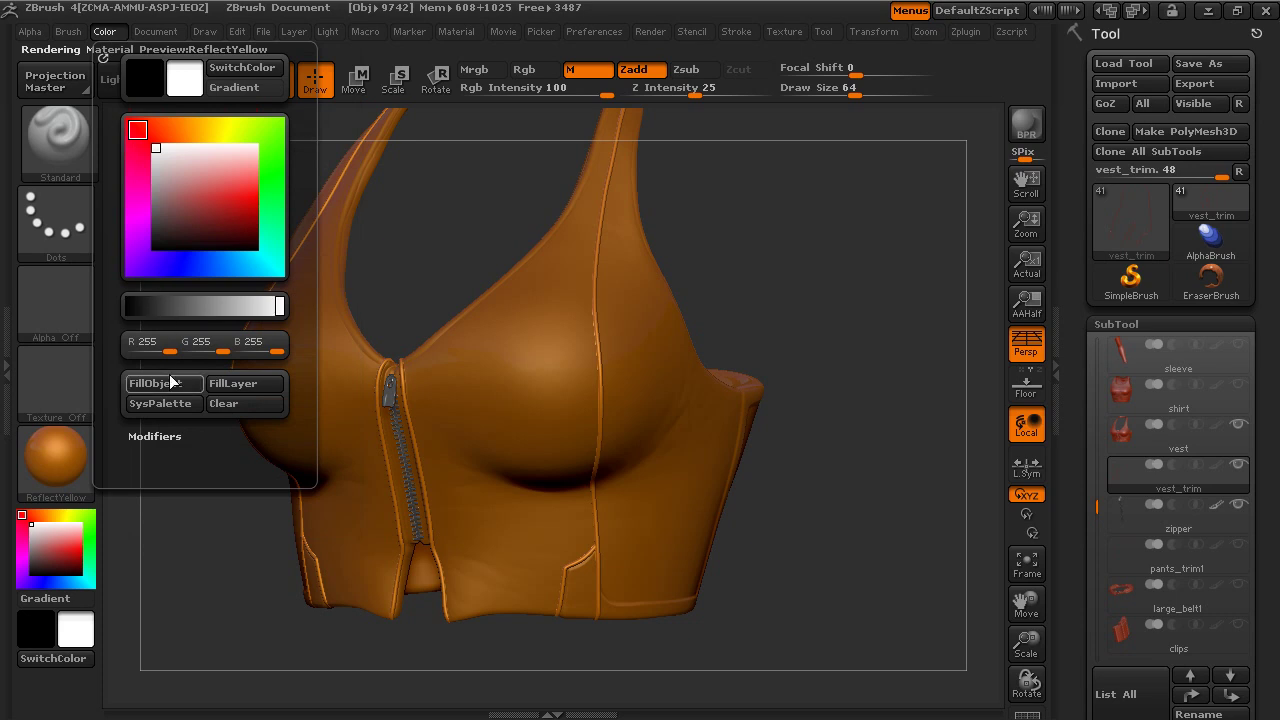
left_click(40, 437)
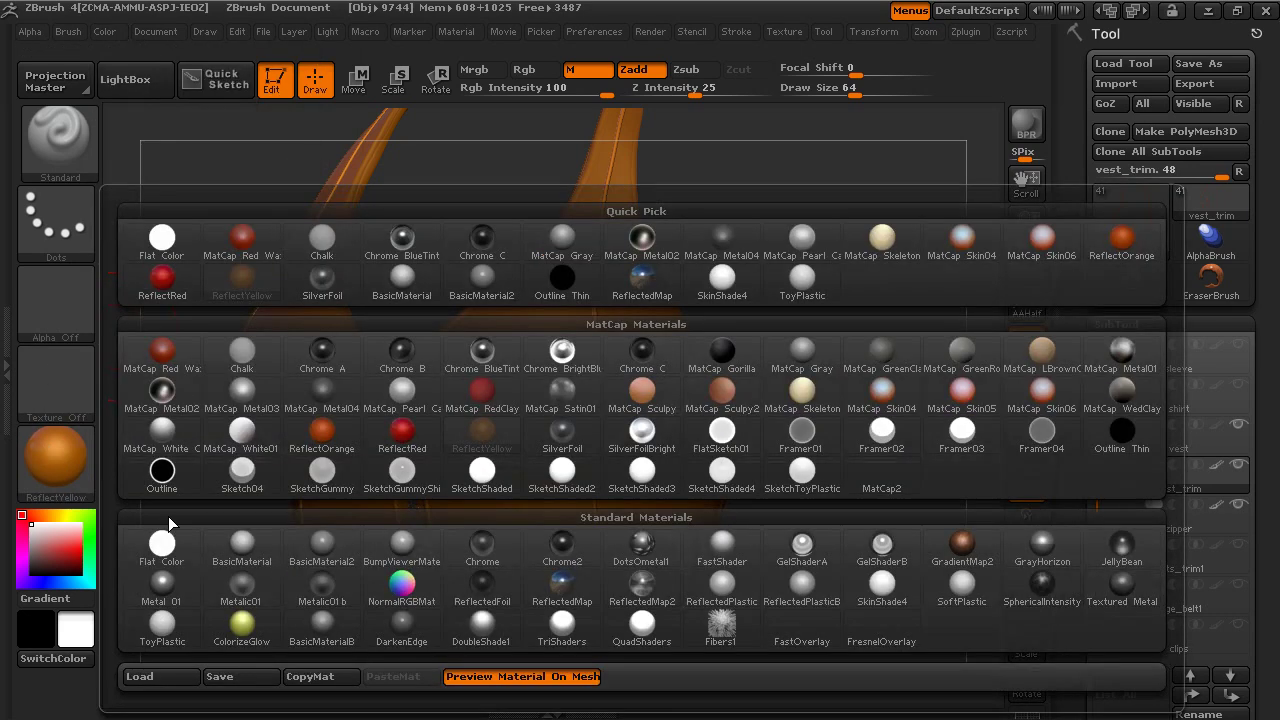
left_click(243, 549)
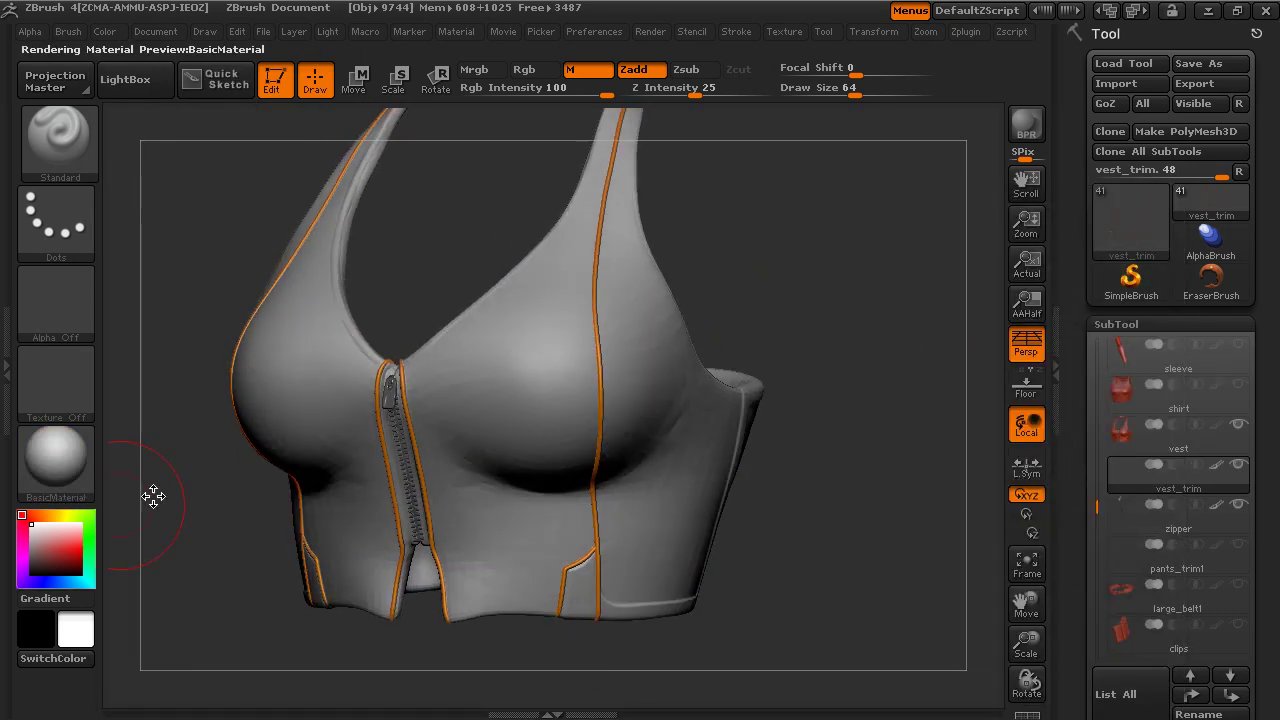
Pick a light grey colour (R 181, G 175, B 175) with ReflectYellow as current material and fill the vest trim with material only
left_click_drag(22, 544, 31, 550)
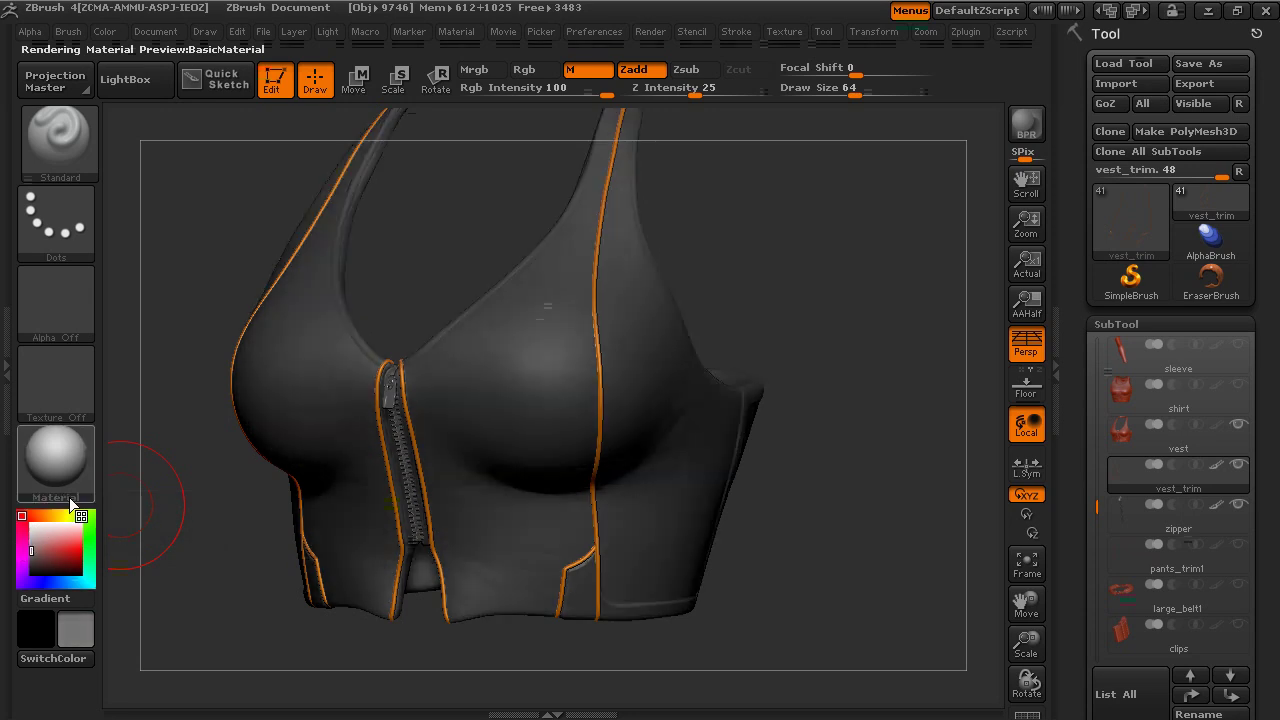
left_click(68, 490)
left_click(484, 438)
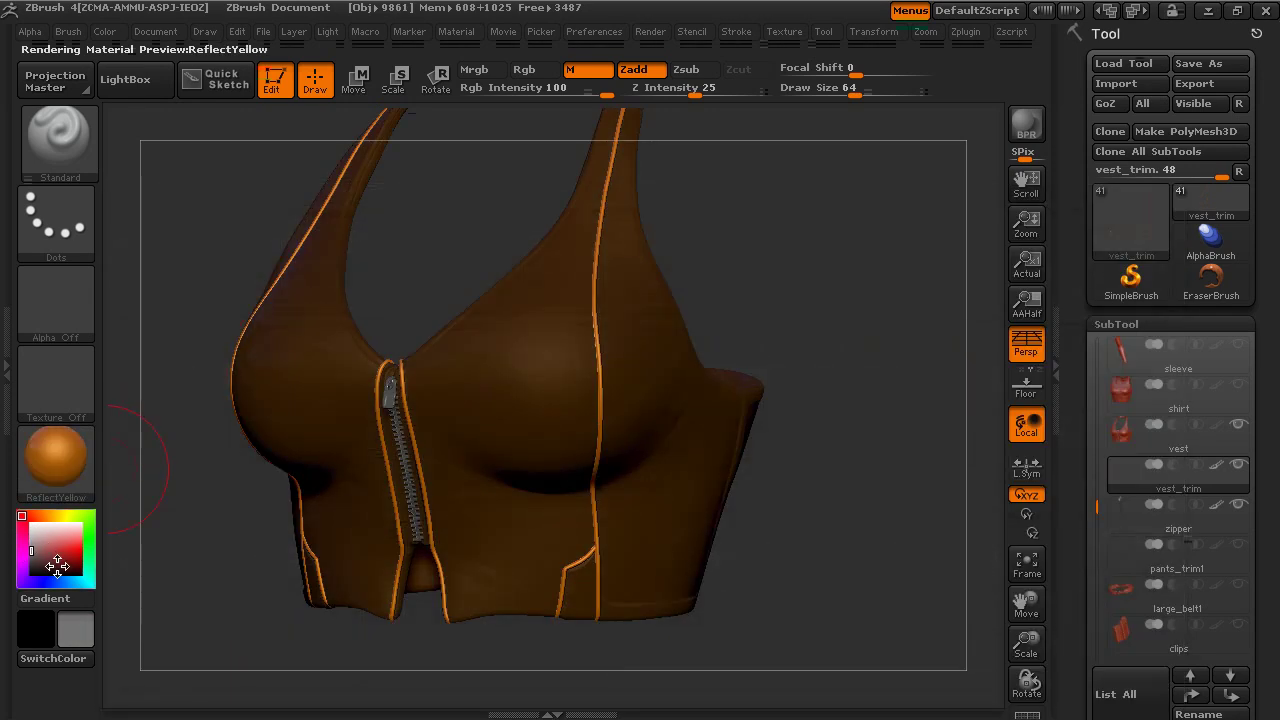
left_click_drag(43, 548, 32, 538)
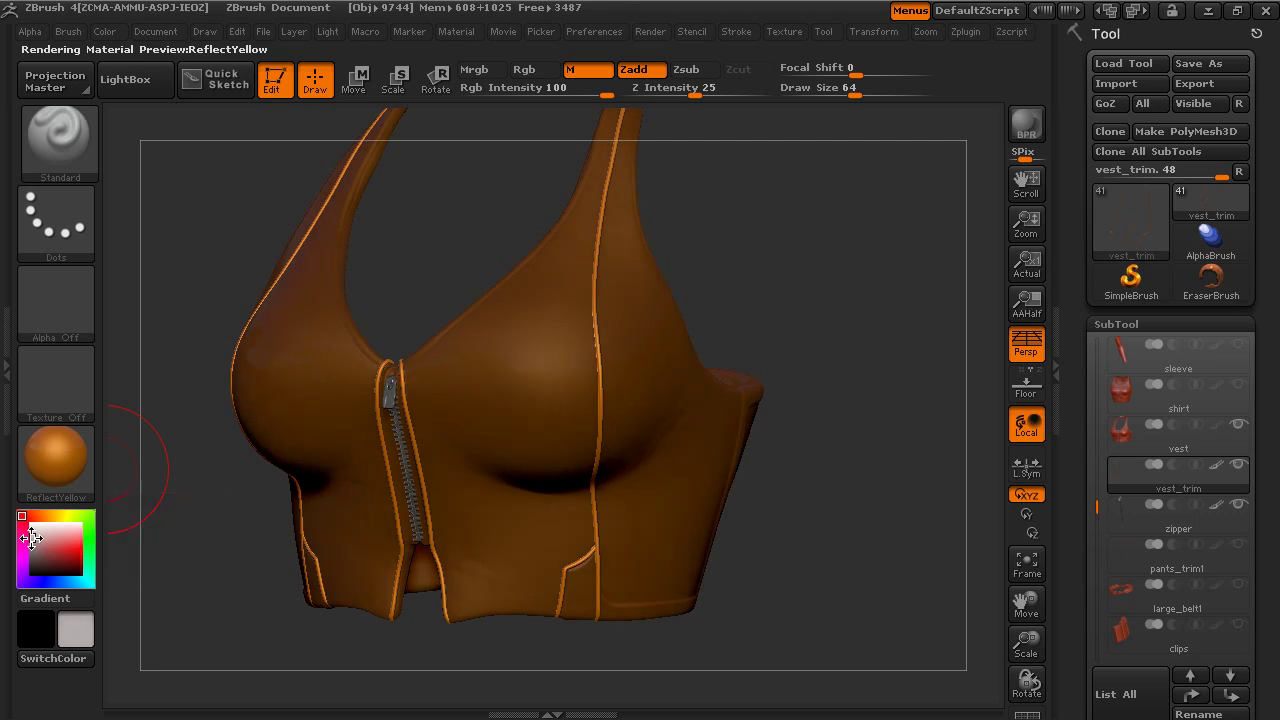
left_click(108, 31)
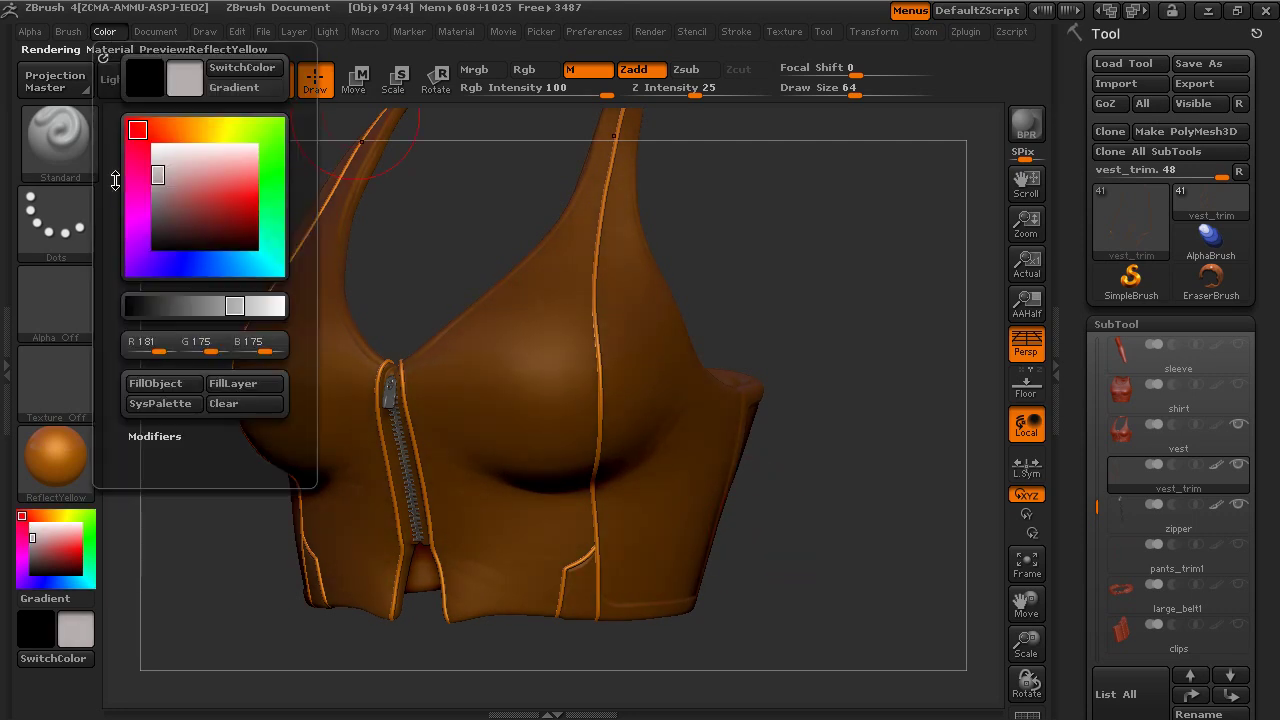
left_click(157, 383)
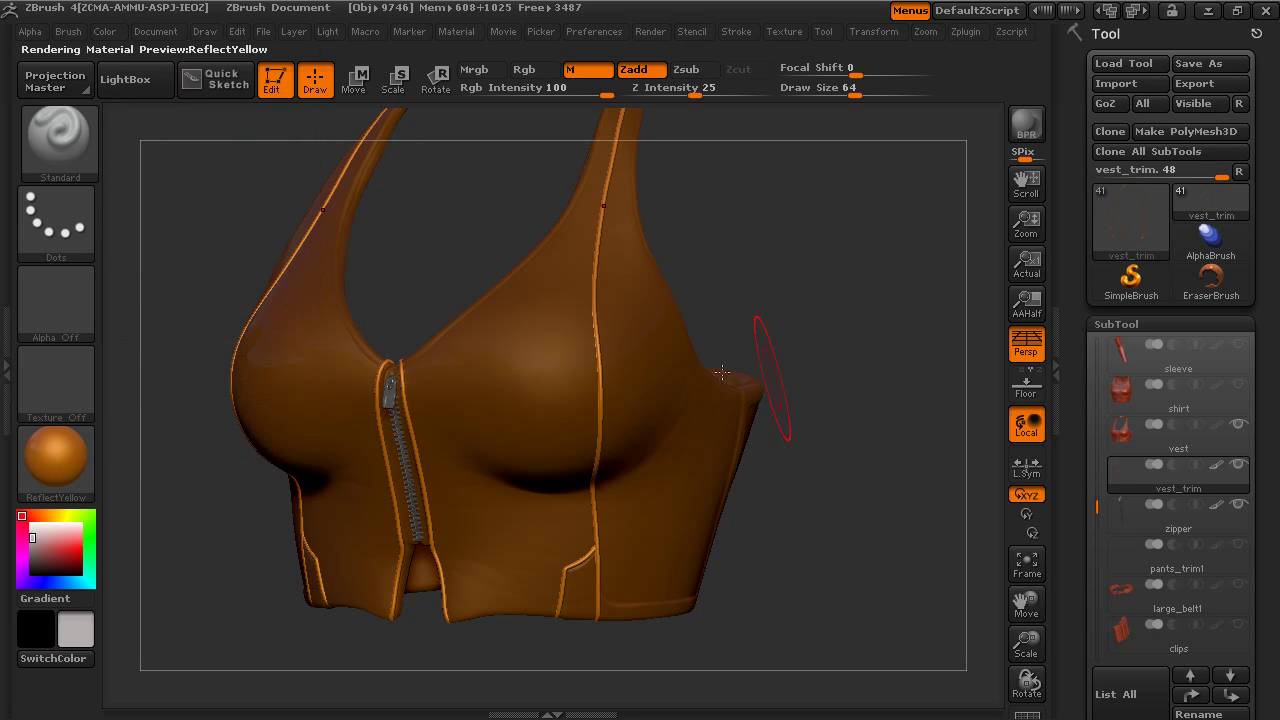
Fill the vest trim with both ReflectYellow and the grey colour using Mrgb, and check it with BasicMaterial as current material
left_click(540, 72)
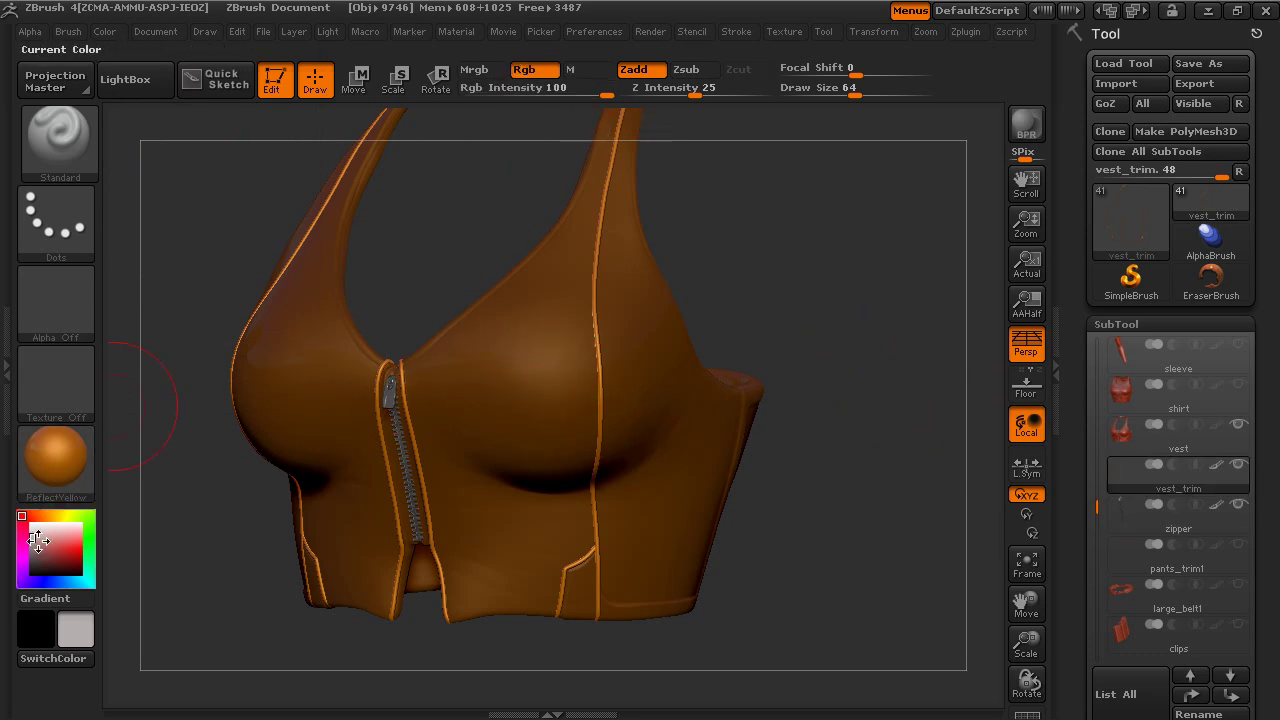
left_click(474, 70)
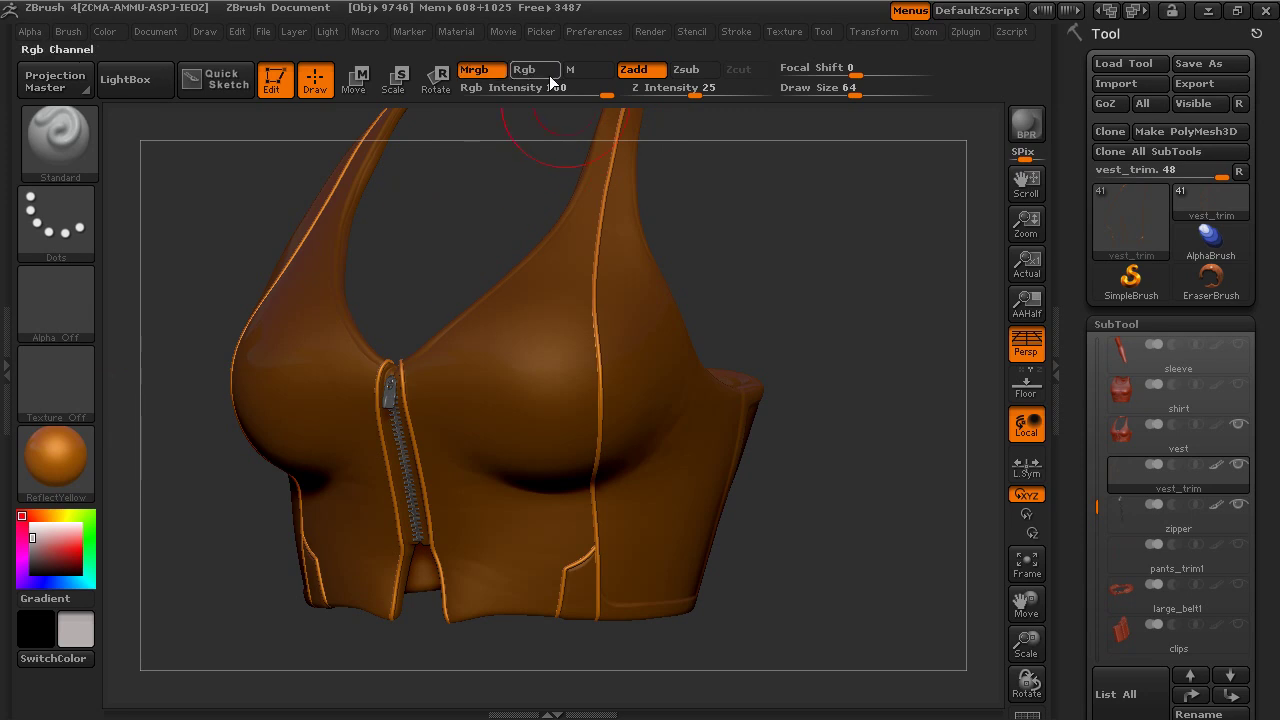
left_click(104, 32)
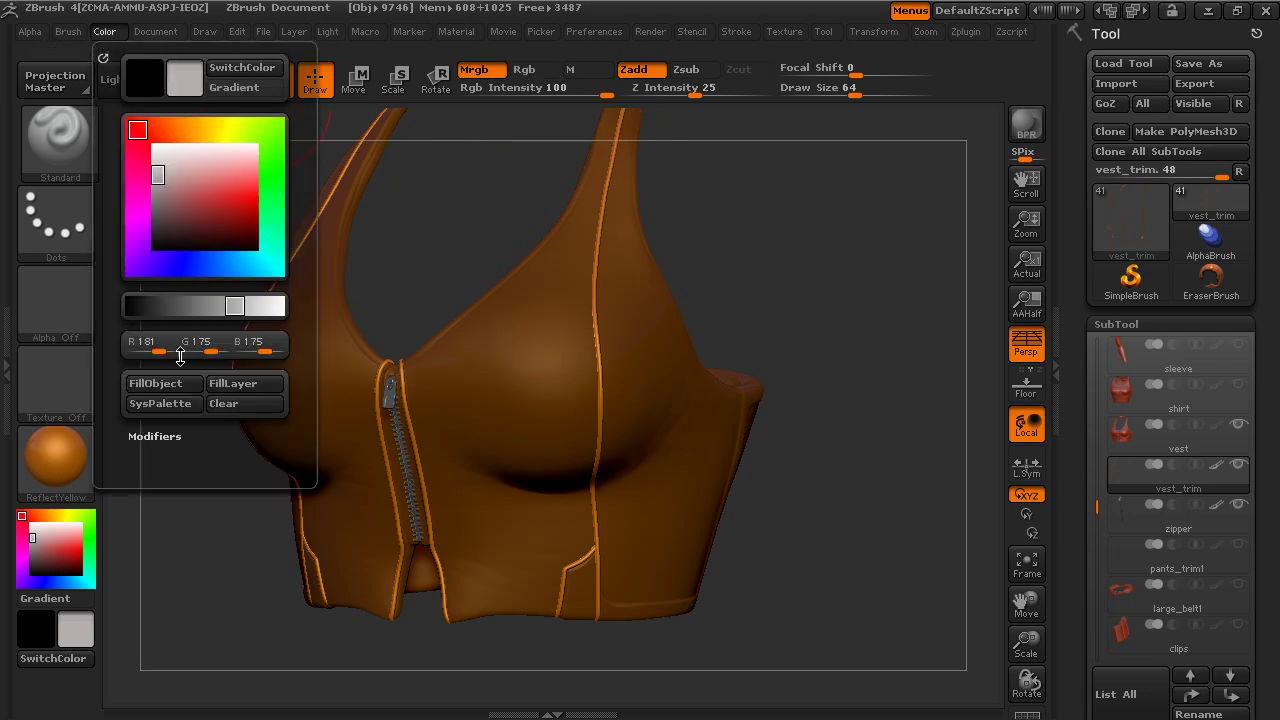
left_click(162, 386)
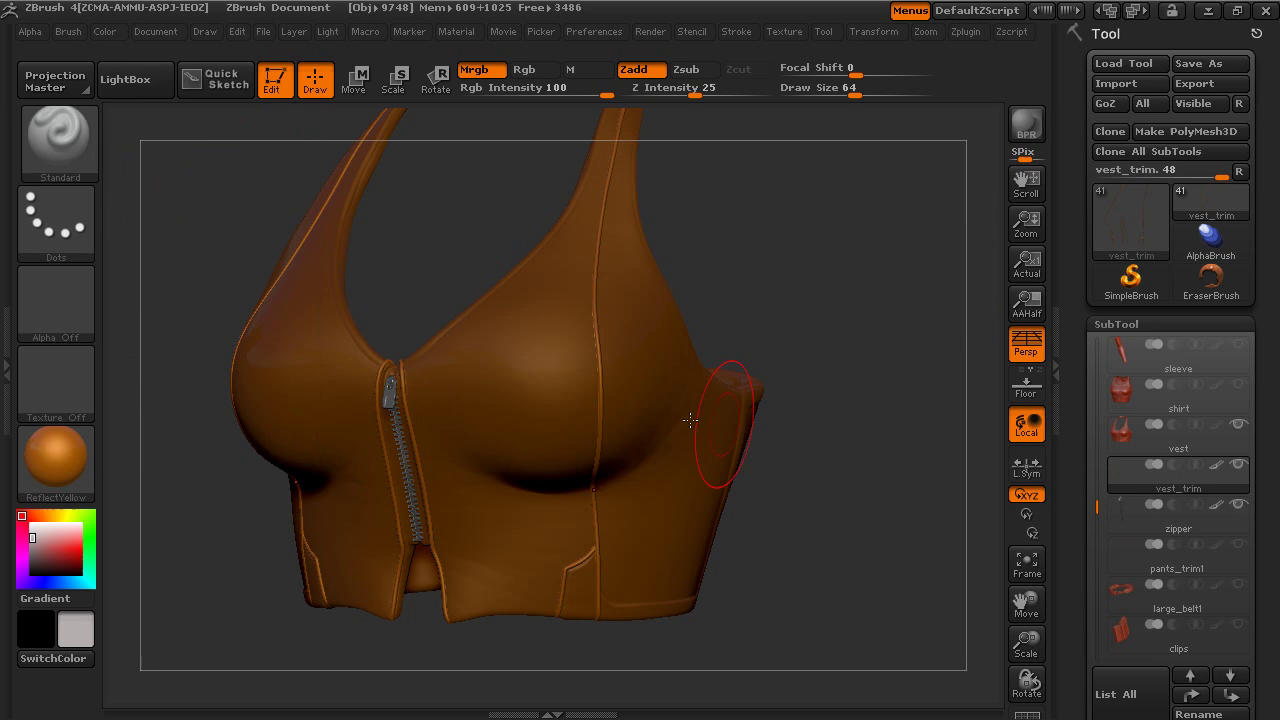
left_click(64, 473)
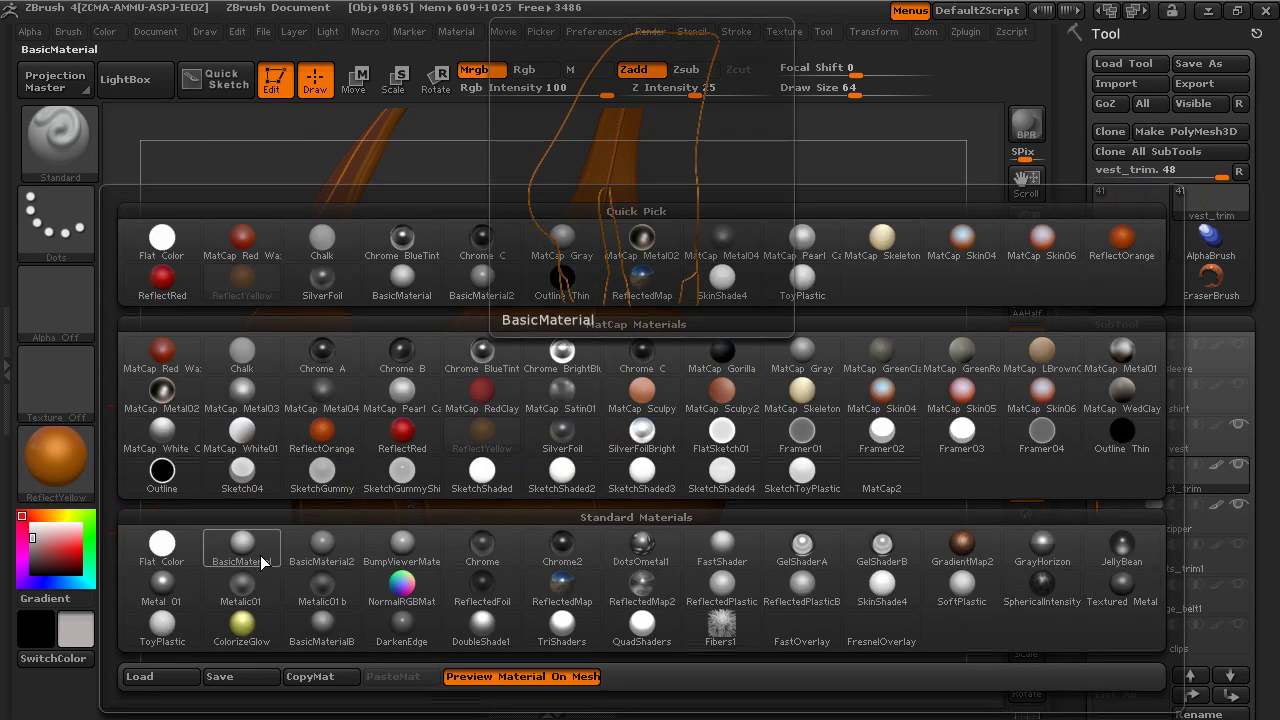
left_click(262, 556)
left_click_drag(775, 304, 735, 304)
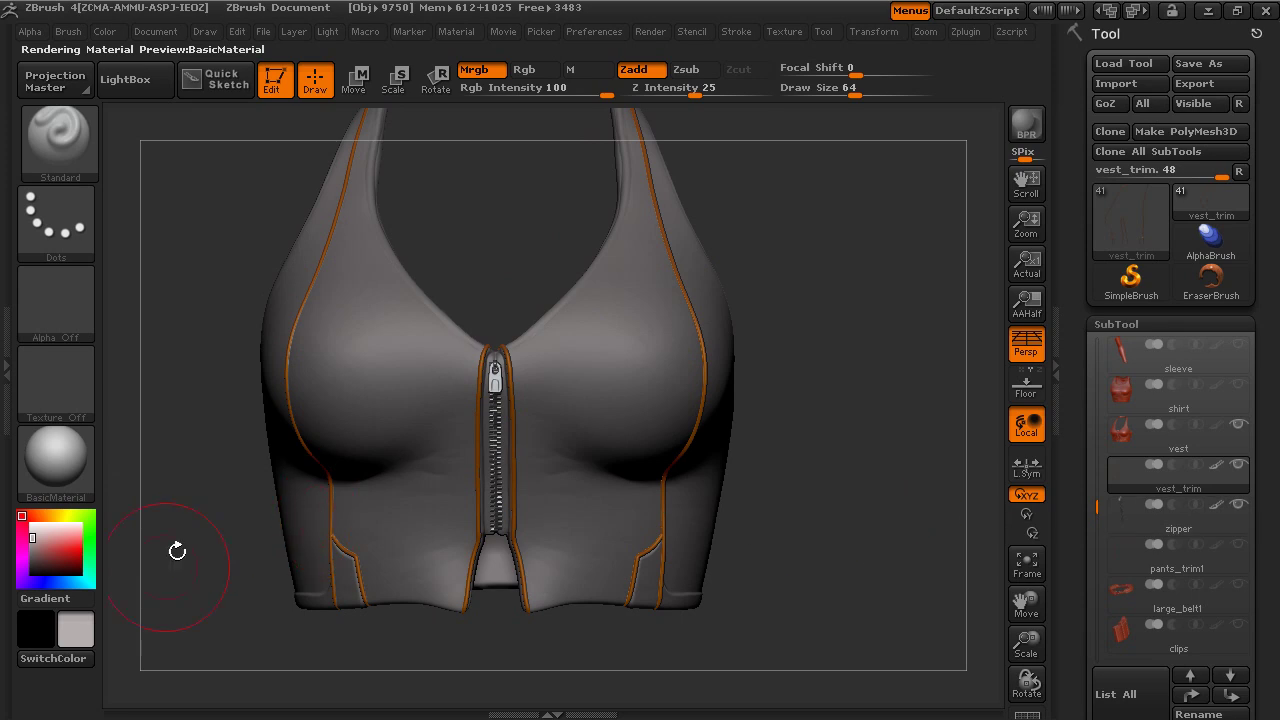
Activate the vest subtool and set the current material to BasicMaterial2
left_click(1185, 440)
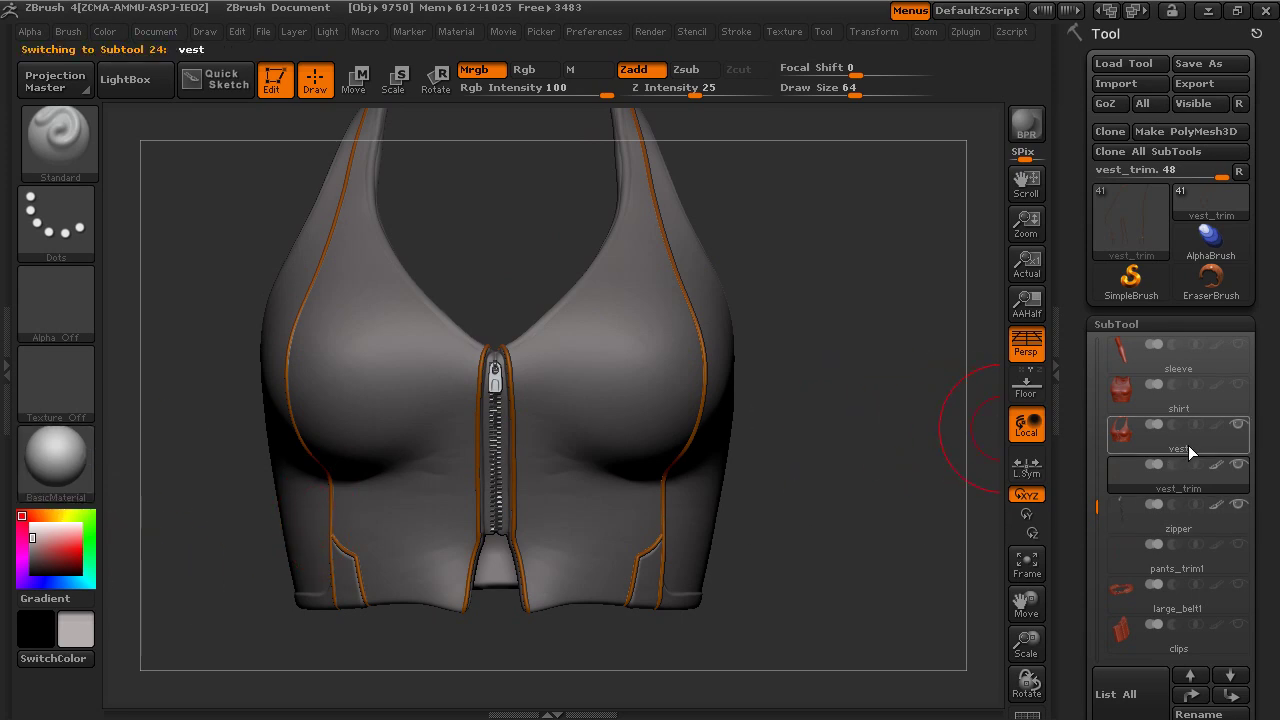
mouse_move(900, 334)
left_mouse_down()
mouse_move(867, 340)
mouse_move(905, 348)
mouse_move(897, 355)
left_mouse_up()
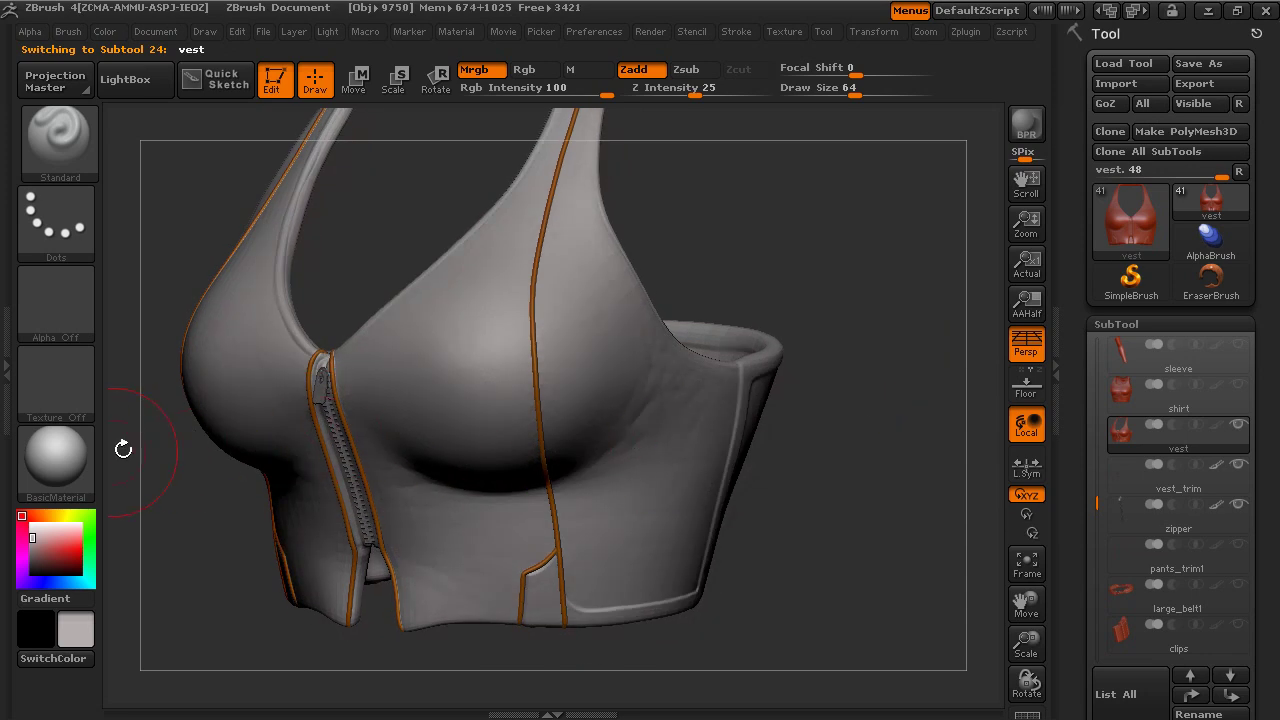
left_click(59, 470)
left_click(325, 540)
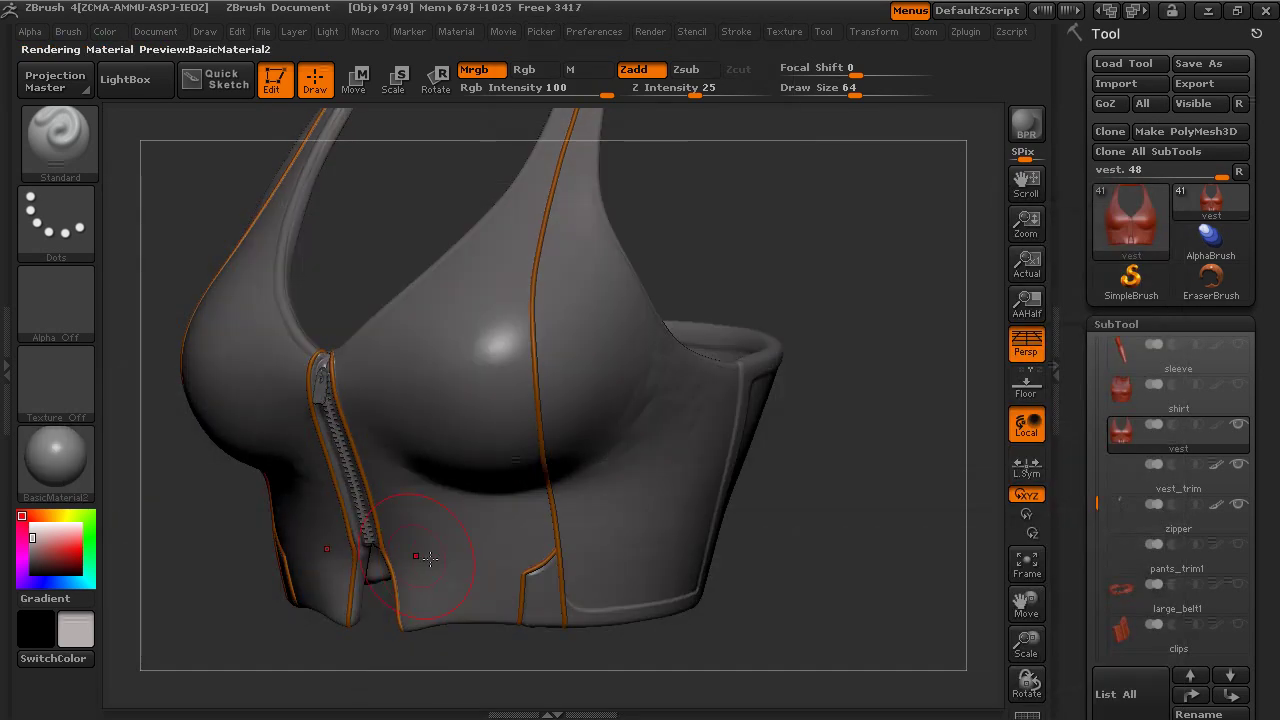
Copy BasicMaterial2 and paste it over the SphericalIntensity material
mouse_move(68, 473)
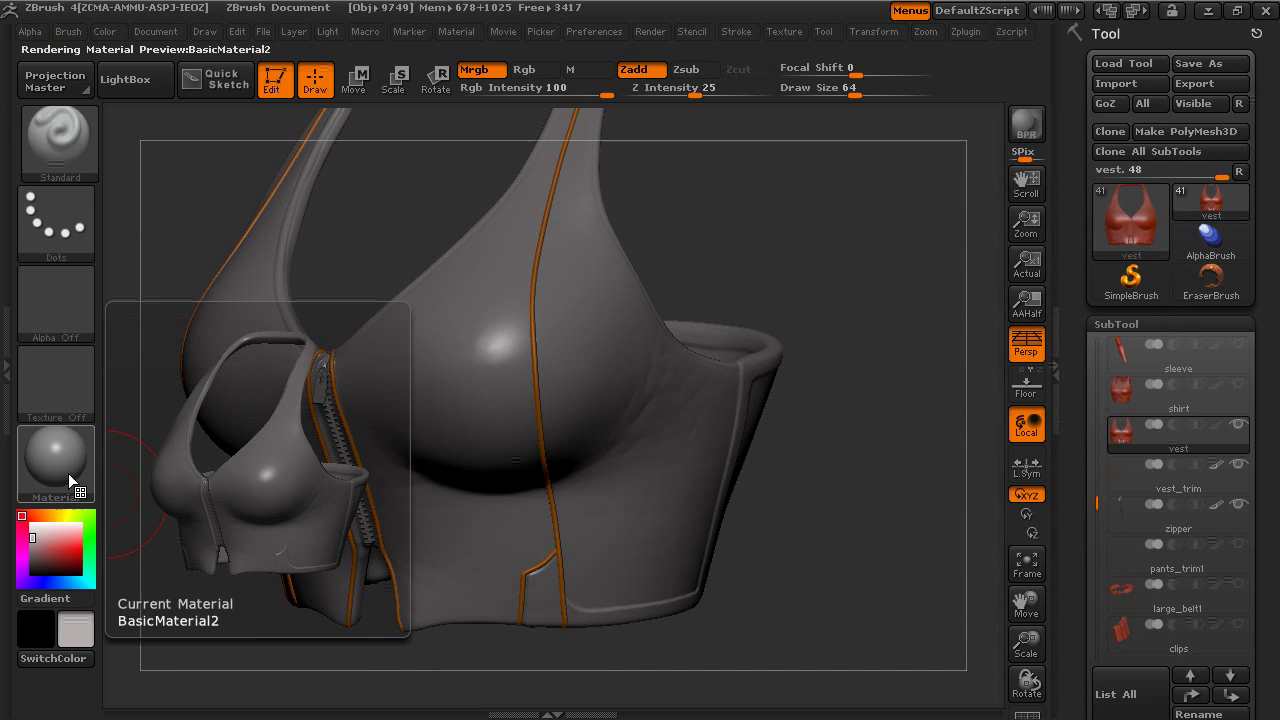
left_click(67, 473)
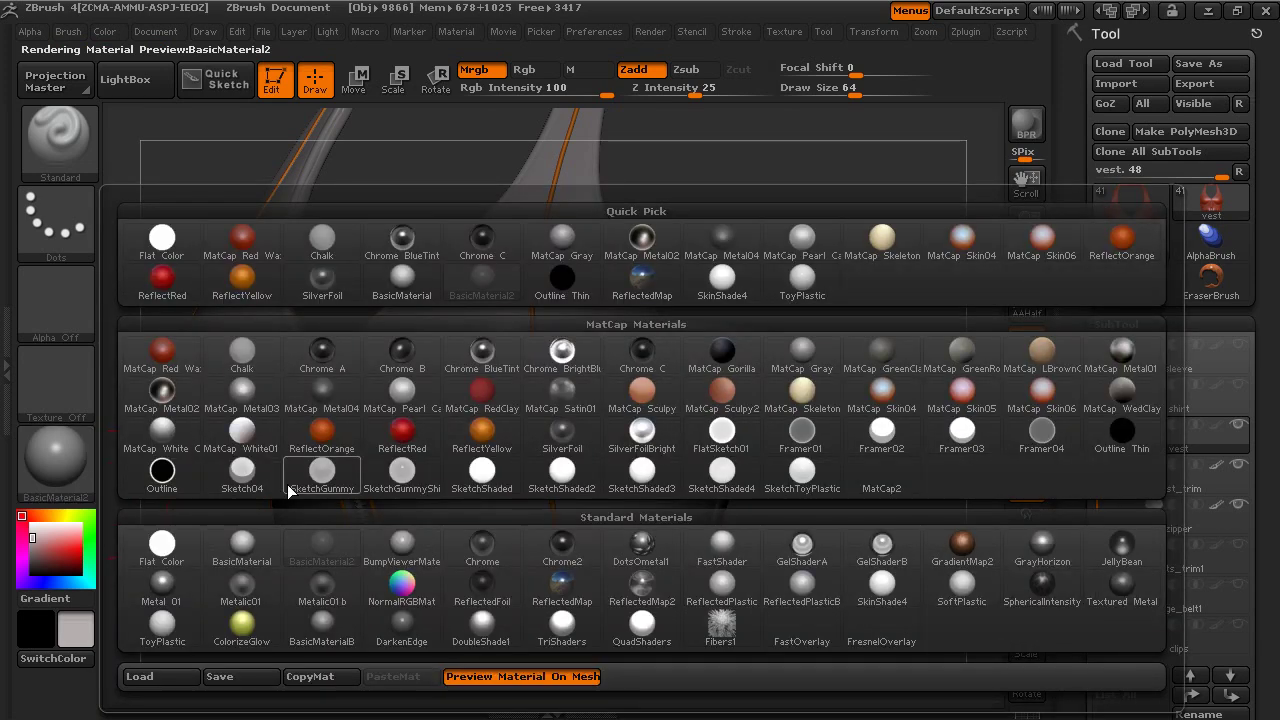
left_click(322, 677)
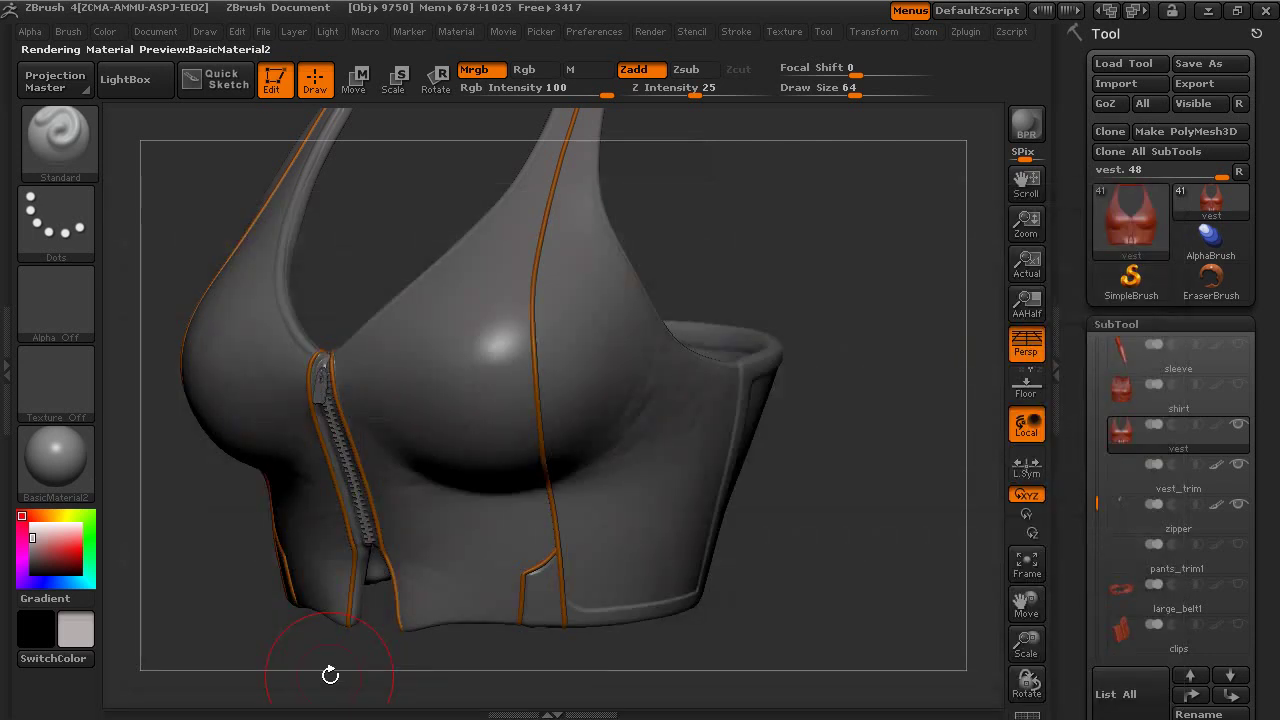
left_click(75, 468)
mouse_move(904, 642)
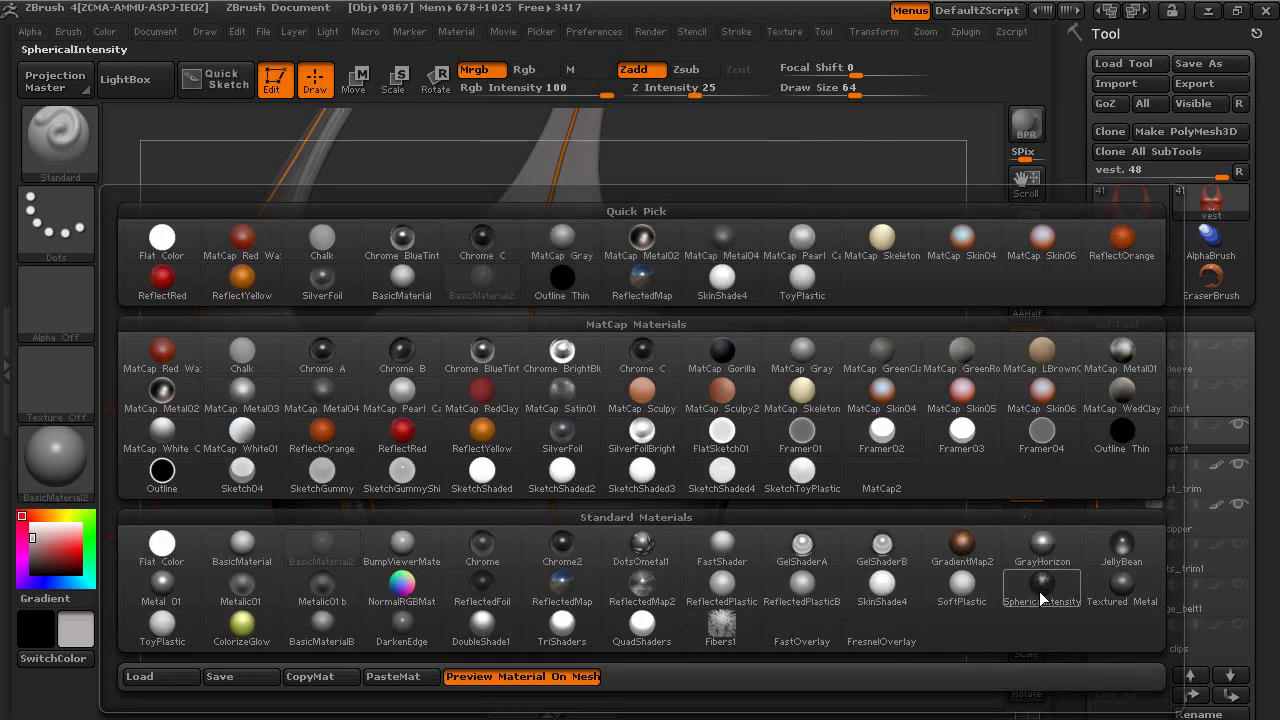
mouse_move(1064, 612)
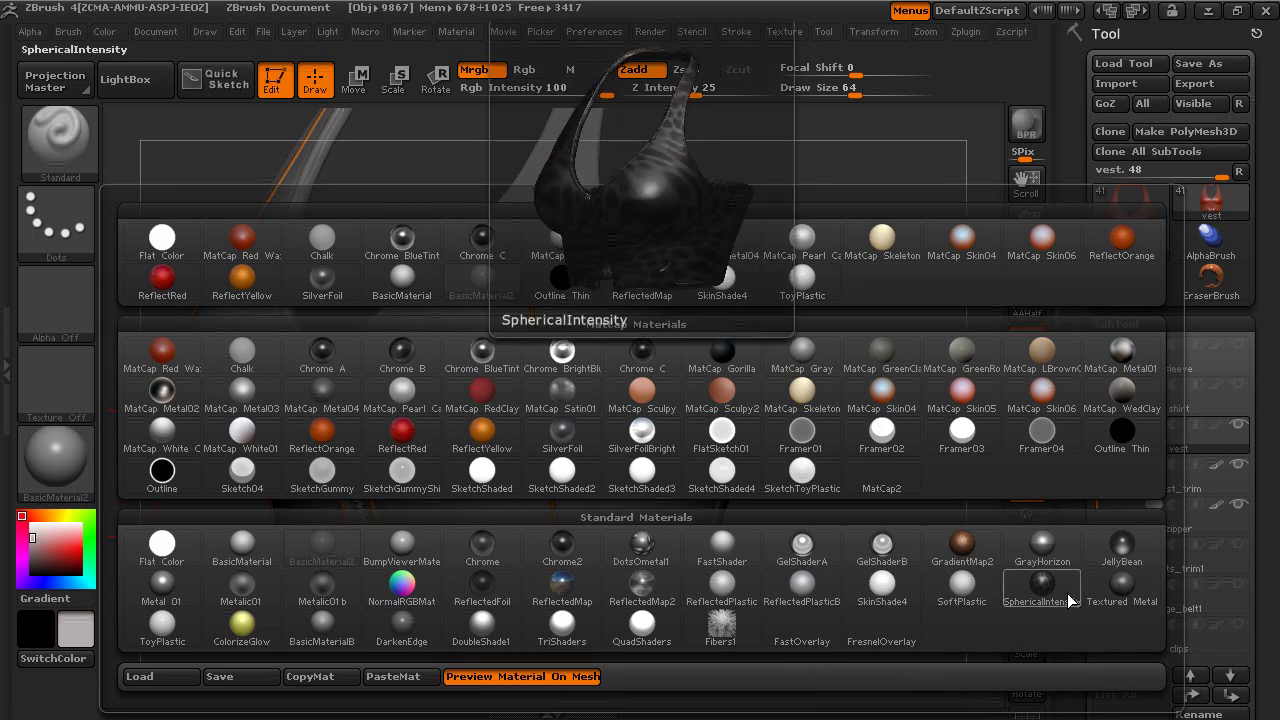
left_click(1067, 596)
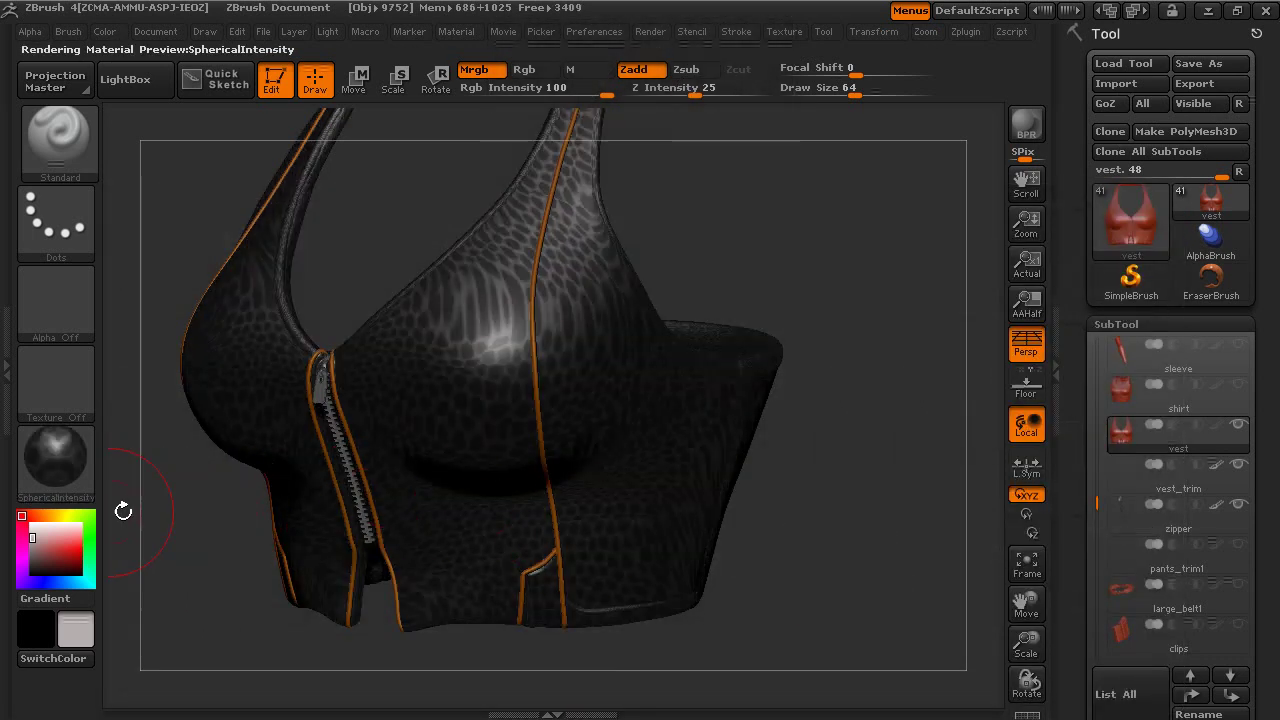
left_click(73, 479)
left_click(394, 674)
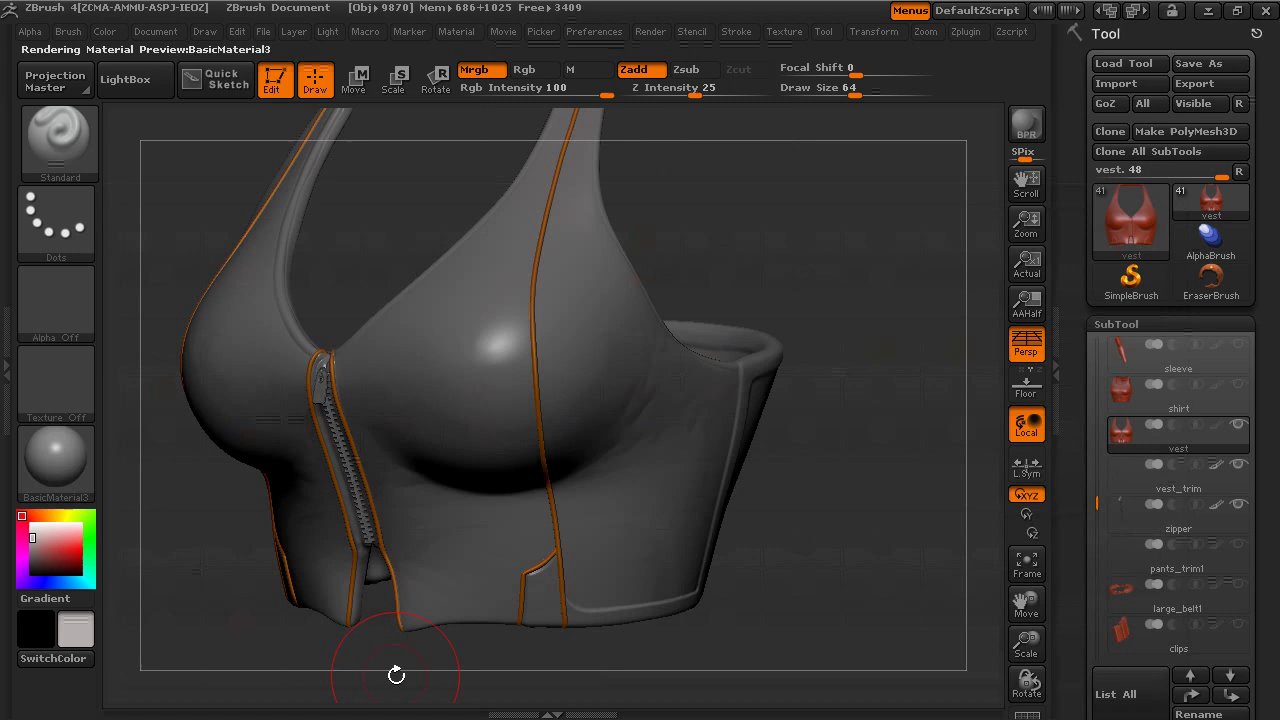
Save the pasted BasicMaterial3 material to the ztools folder under the name vest
left_click(30, 456)
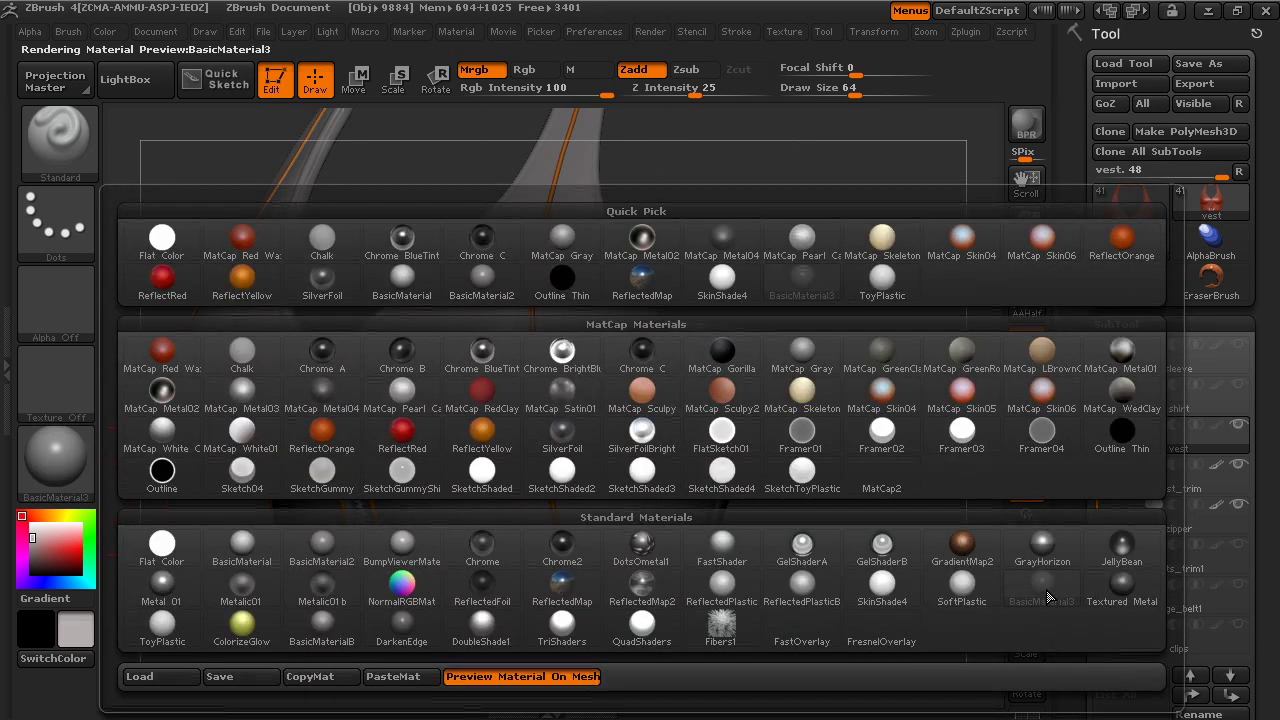
mouse_move(1046, 594)
left_click(265, 680)
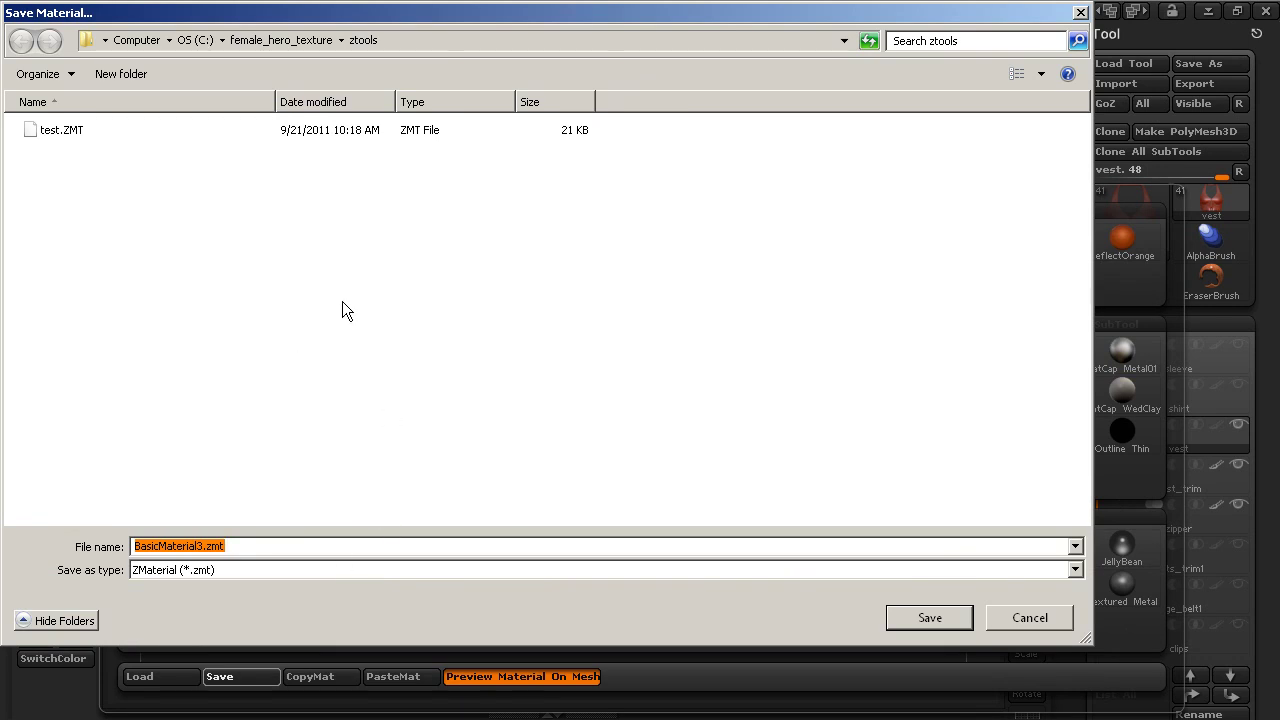
type("vest")
key("Return")
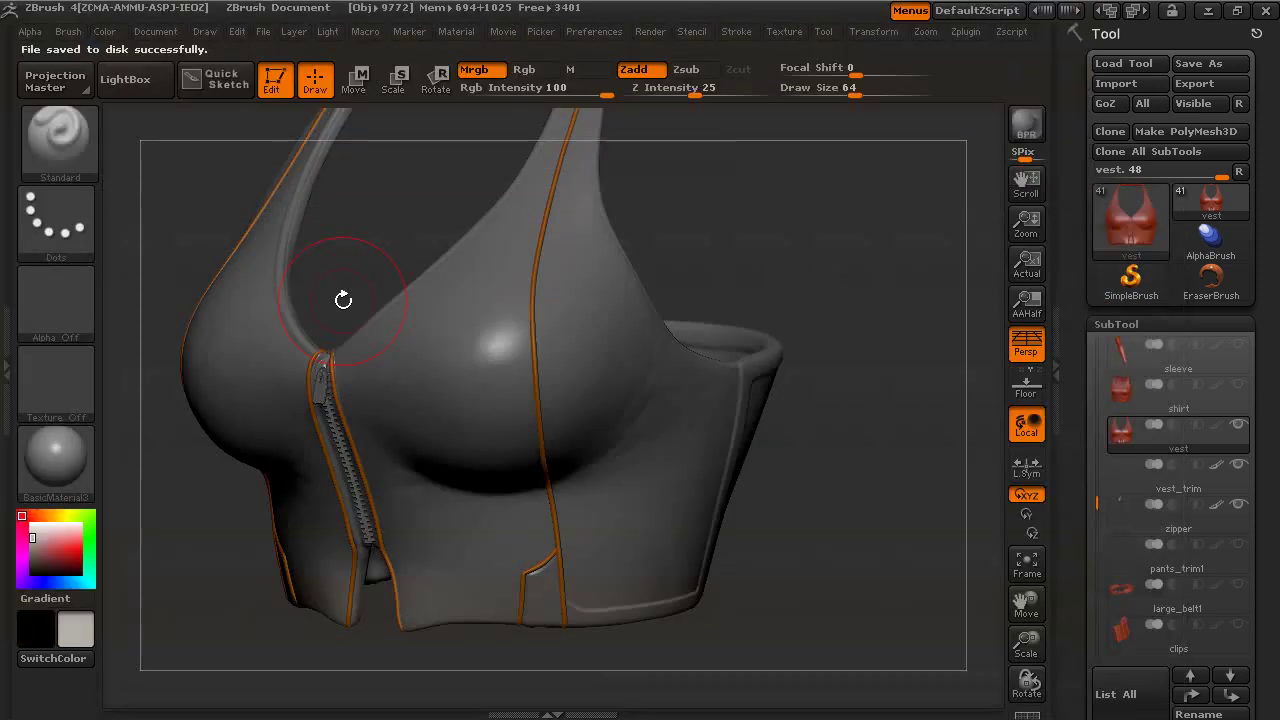
Open the side tray, dock the Material palette in it and bring its Modifiers section into view
left_click(6, 368)
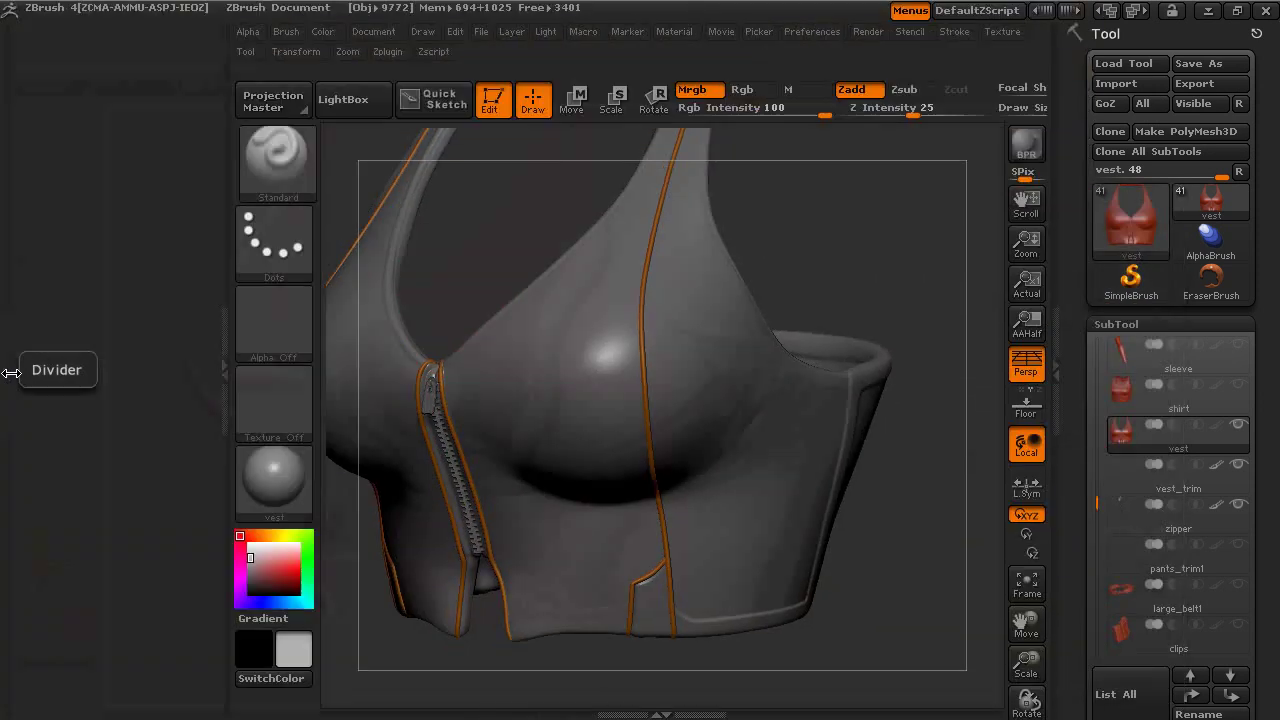
left_click(673, 31)
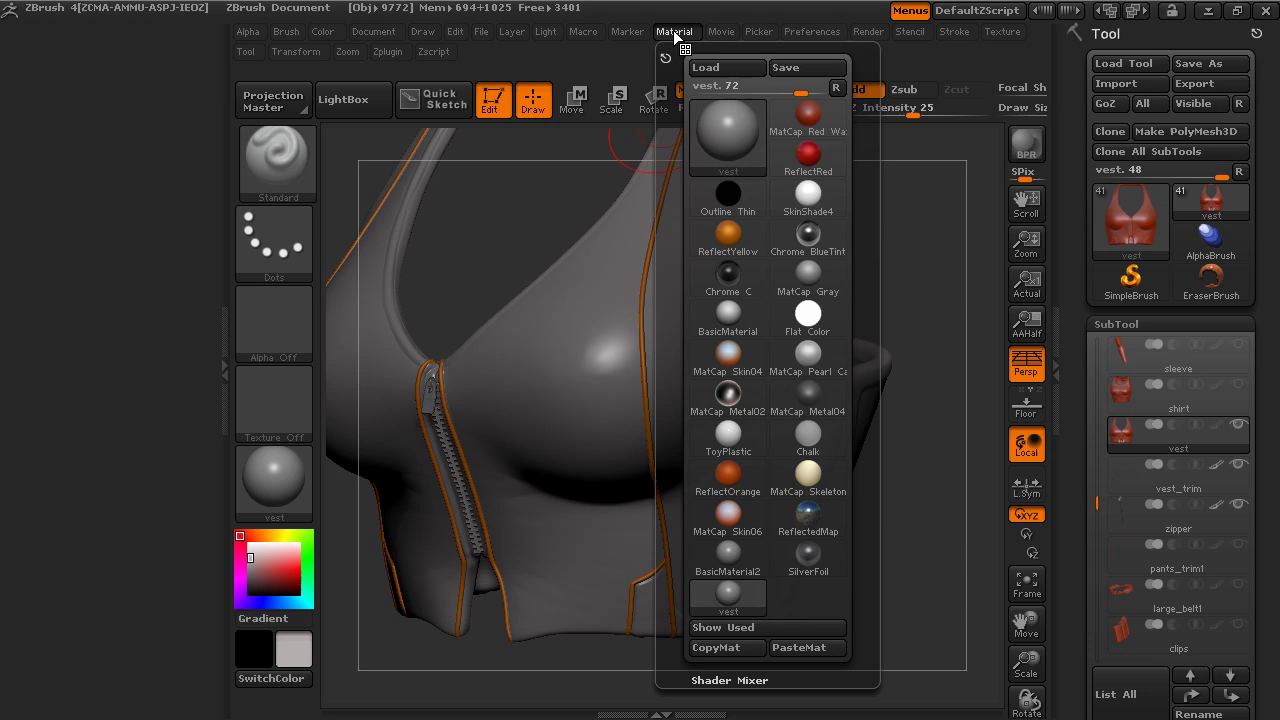
left_click_drag(665, 55, 124, 92)
scroll(185, 200, "down", 2)
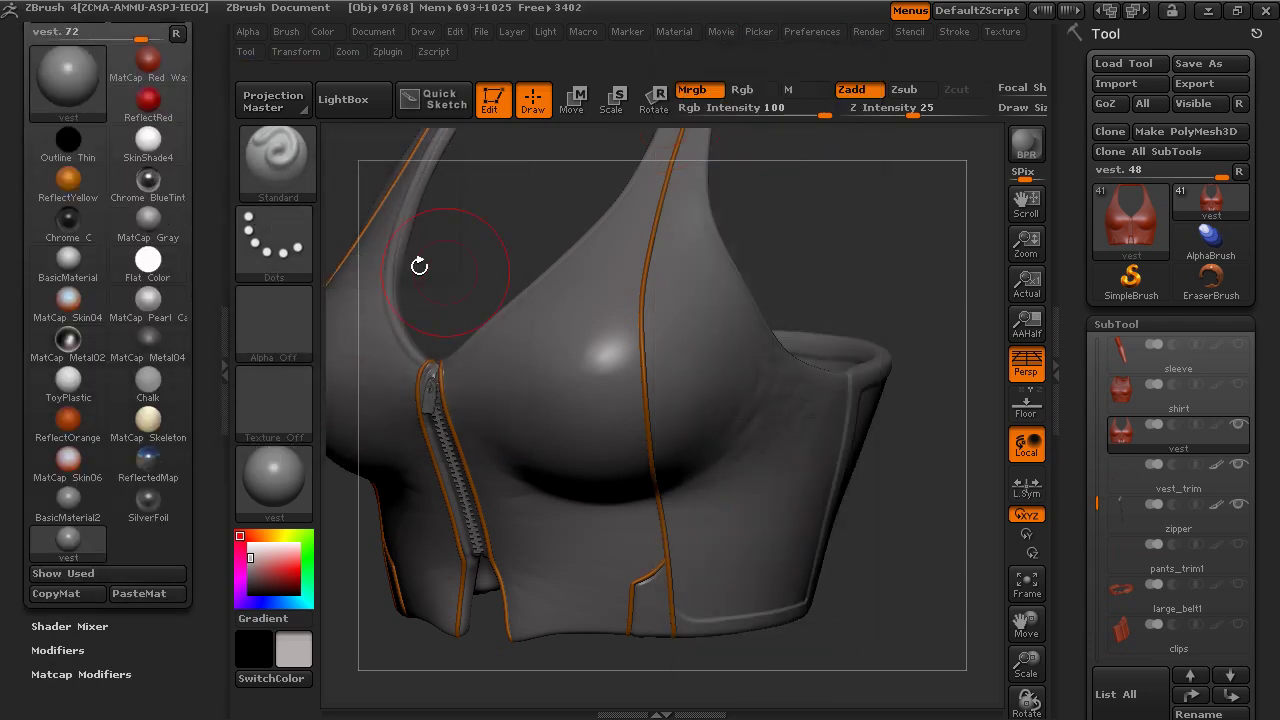
left_click_drag(795, 302, 865, 283)
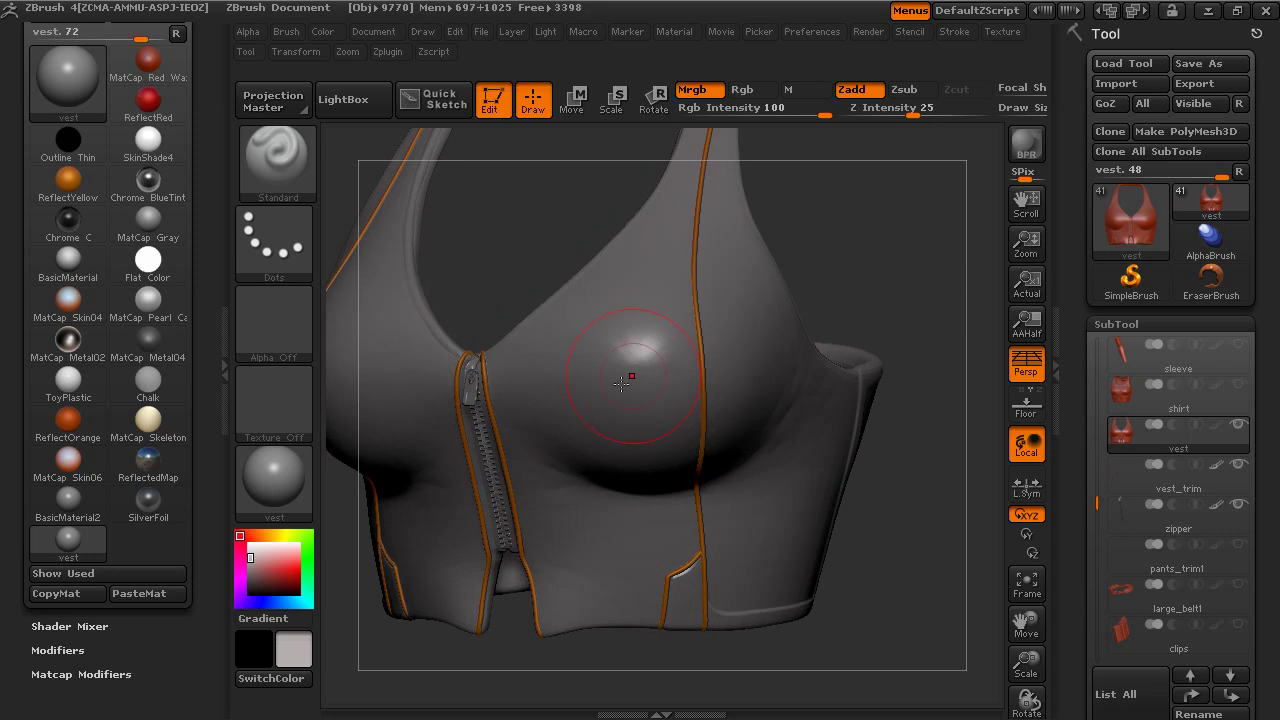
Set the vest material's specular color to a medium cyan-blue in the Material modifiers
left_click(70, 650)
left_click_drag(206, 309, 200, 324)
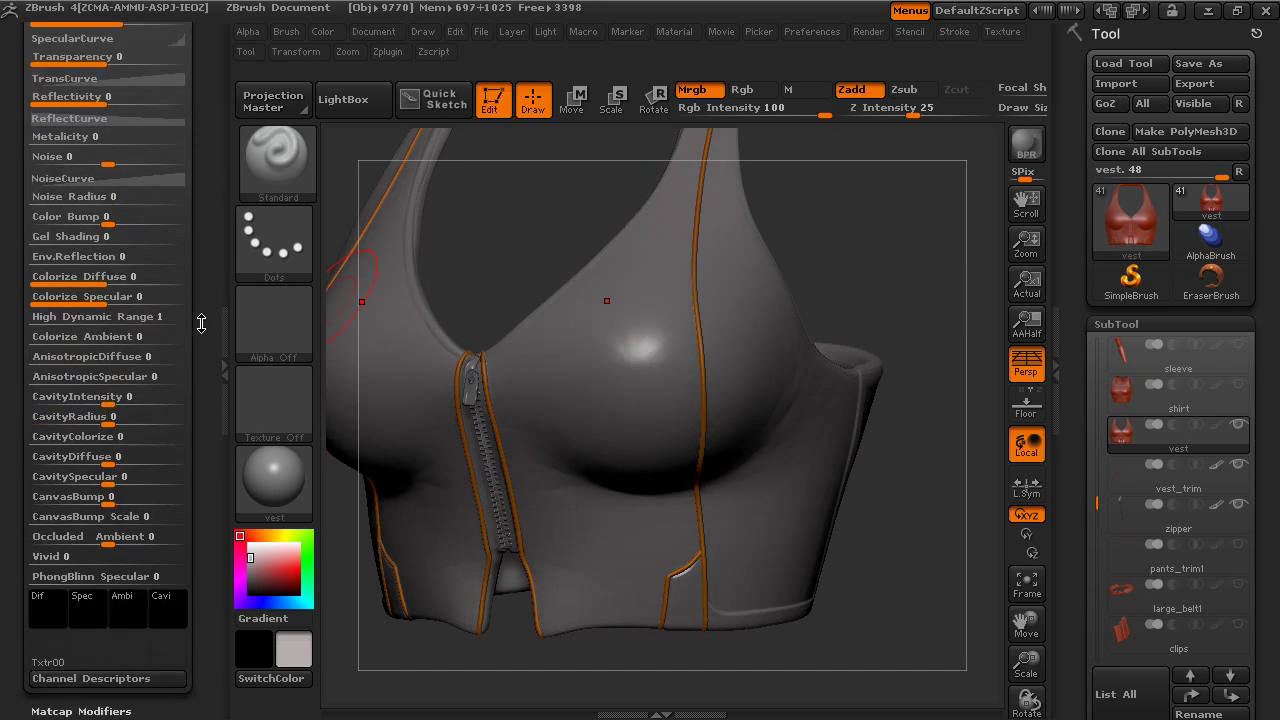
left_click(88, 617)
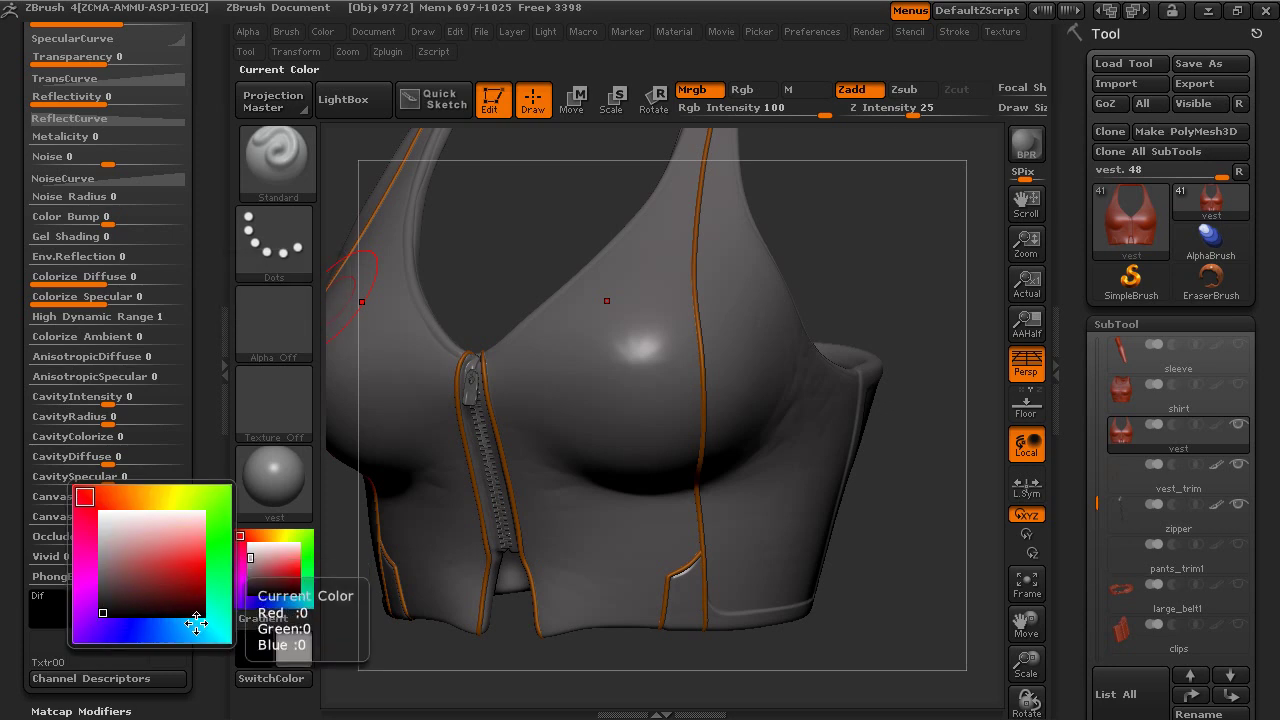
left_click_drag(197, 628, 181, 633)
left_click_drag(186, 575, 178, 579)
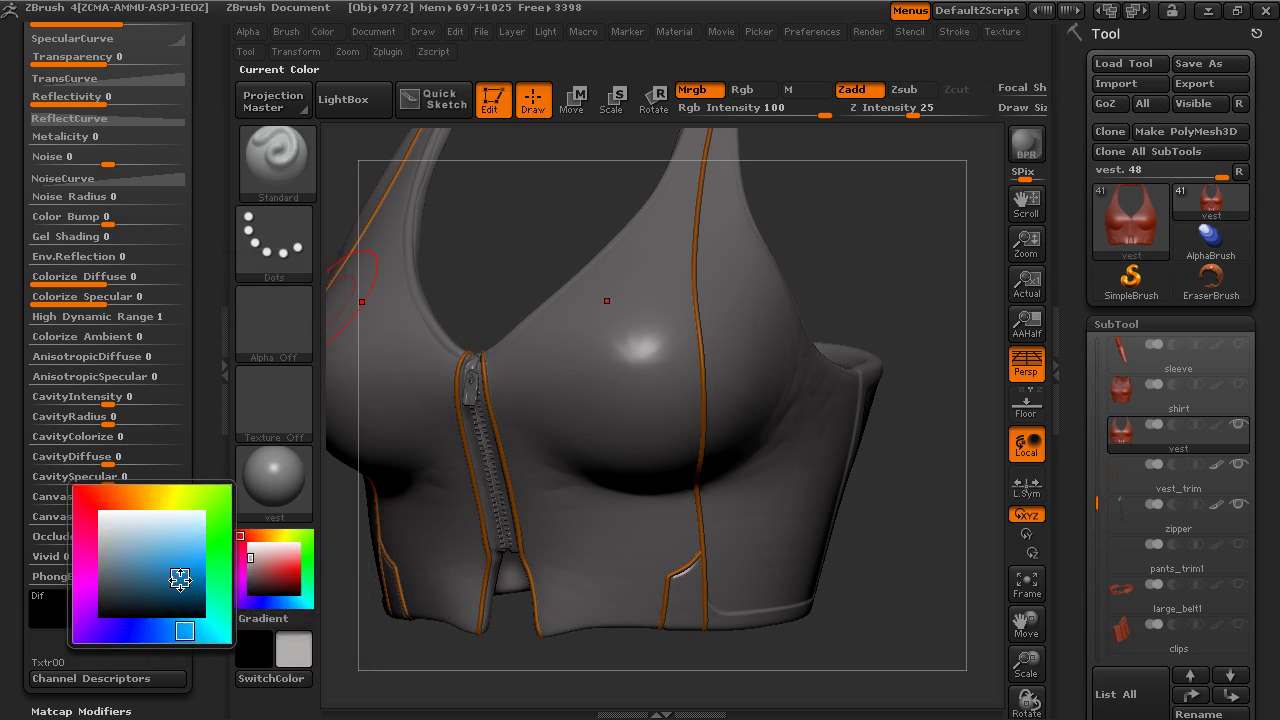
left_click_drag(197, 632, 203, 630)
left_click(179, 576)
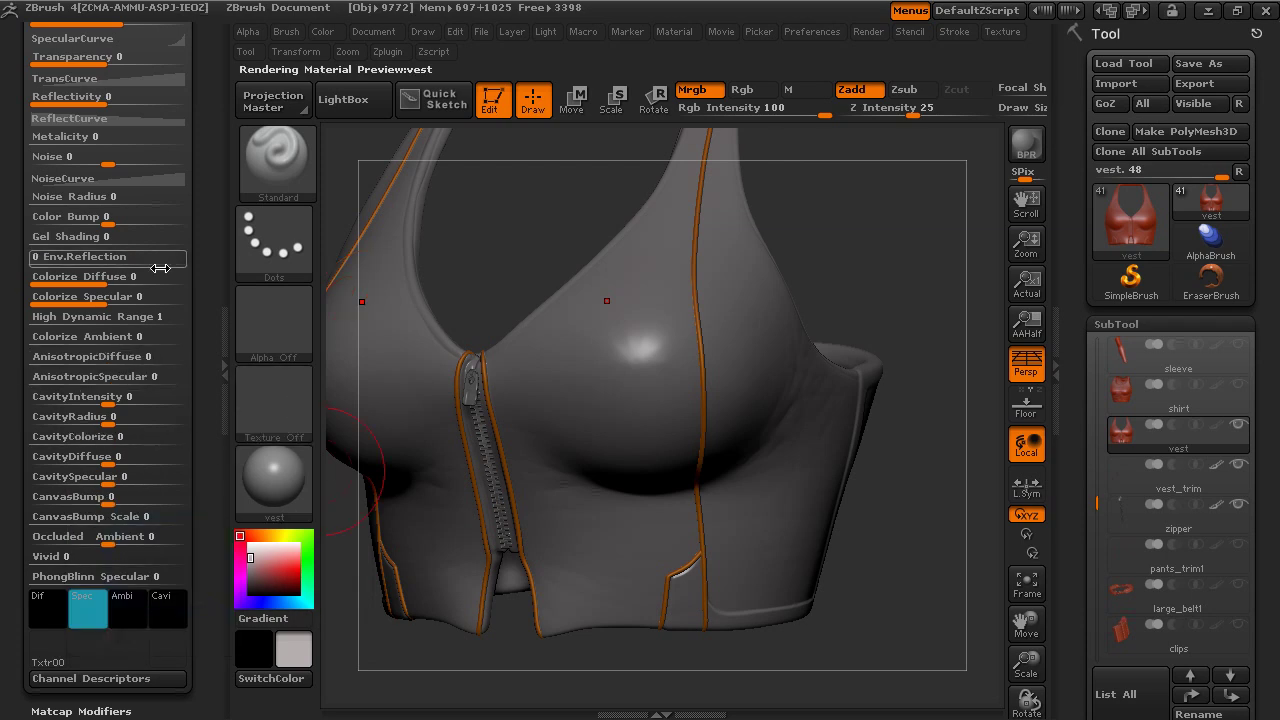
Raise the middle point of the vest material's SpecularCurve to broaden and soften the highlight
scroll(204, 287, "up", 3)
scroll(204, 287, "up", 2)
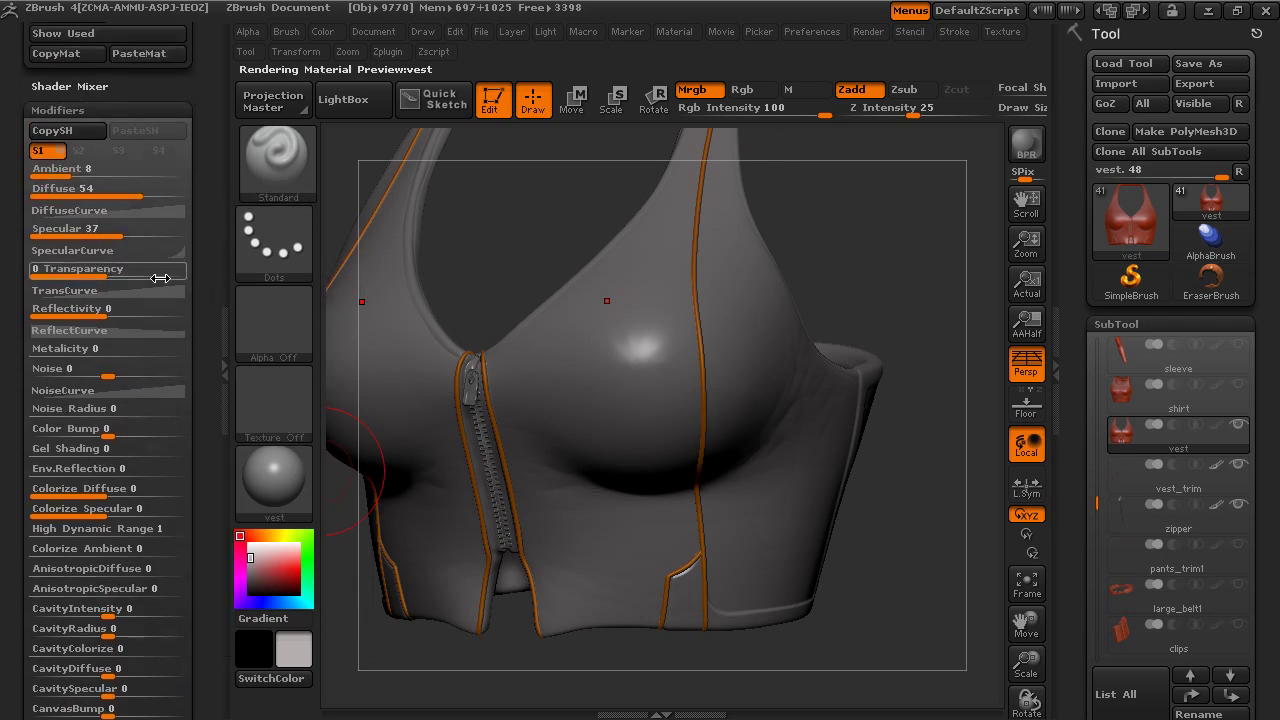
left_click(130, 251)
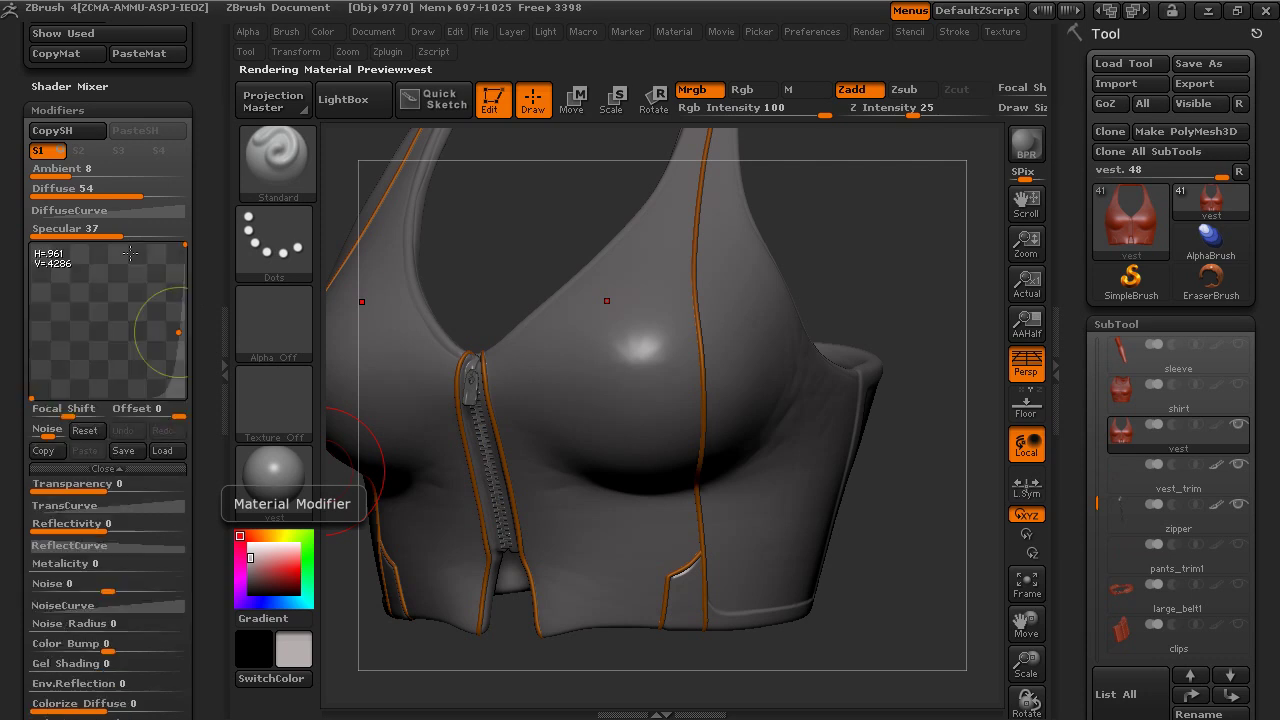
left_click_drag(176, 334, 223, 205)
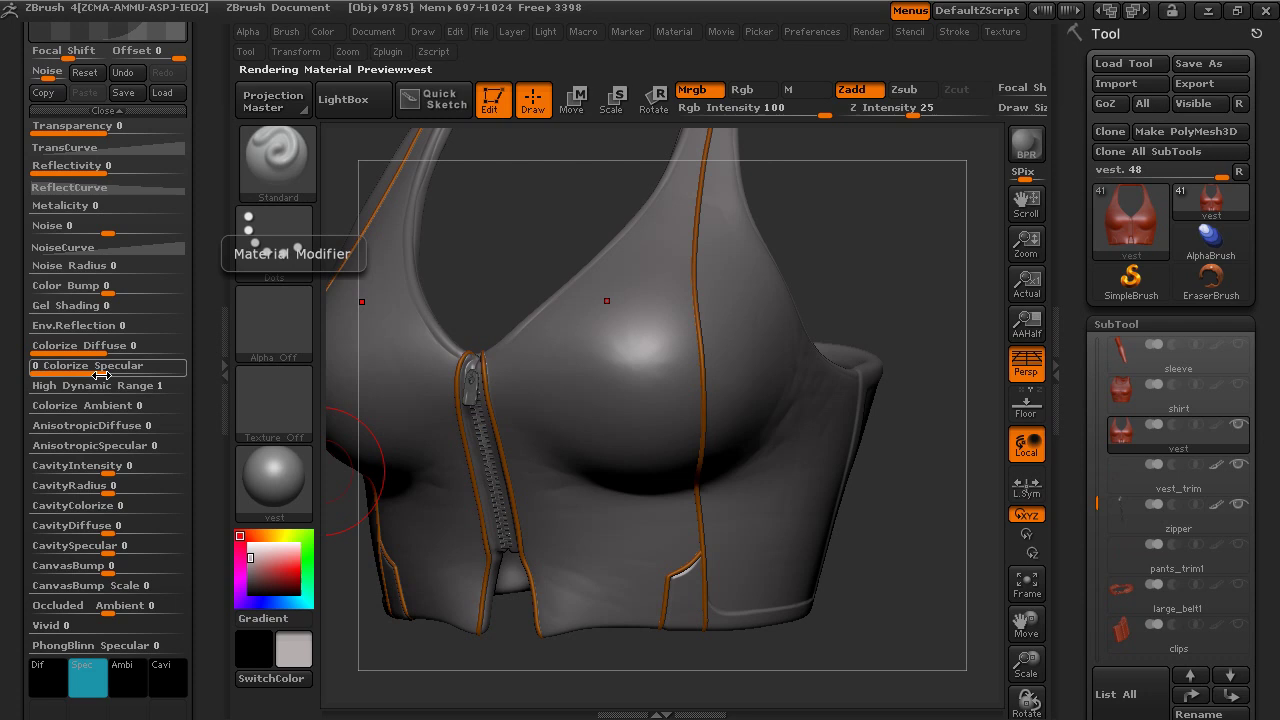
Set the vest material's Colorize Specular to 50 and close the side tray
left_click_drag(106, 369, 164, 370)
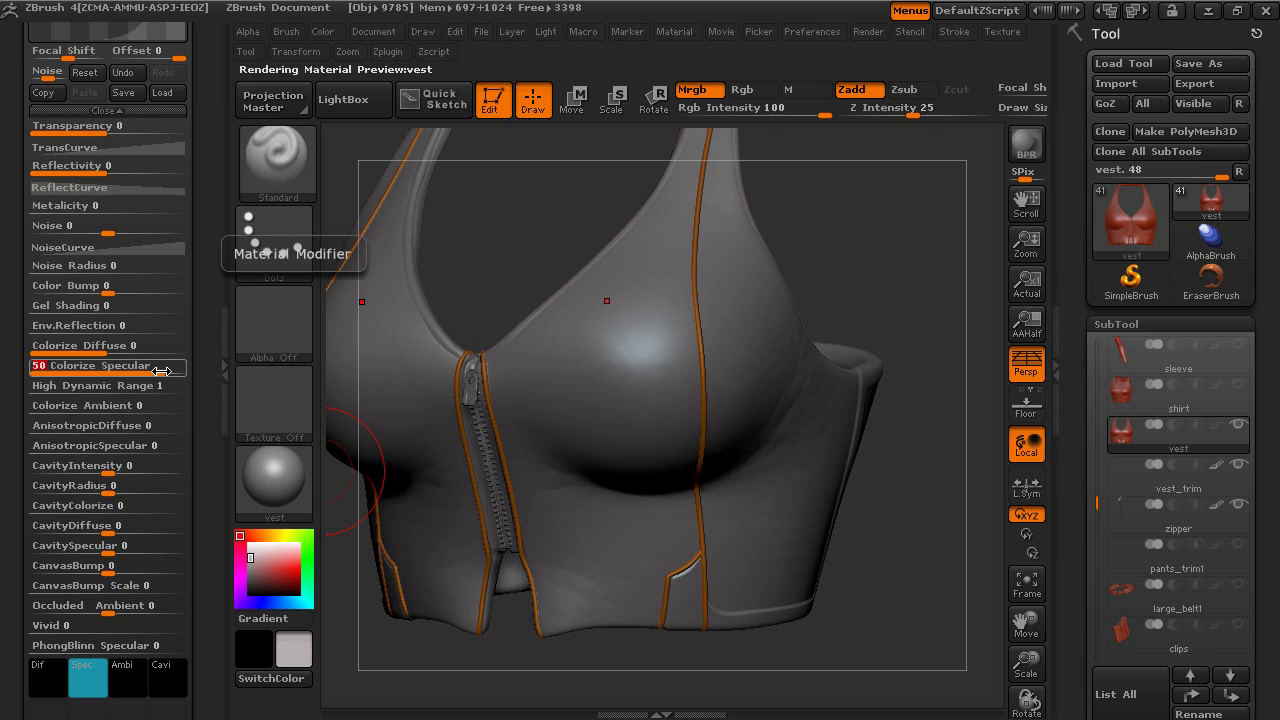
scroll(205, 222, "up", 2)
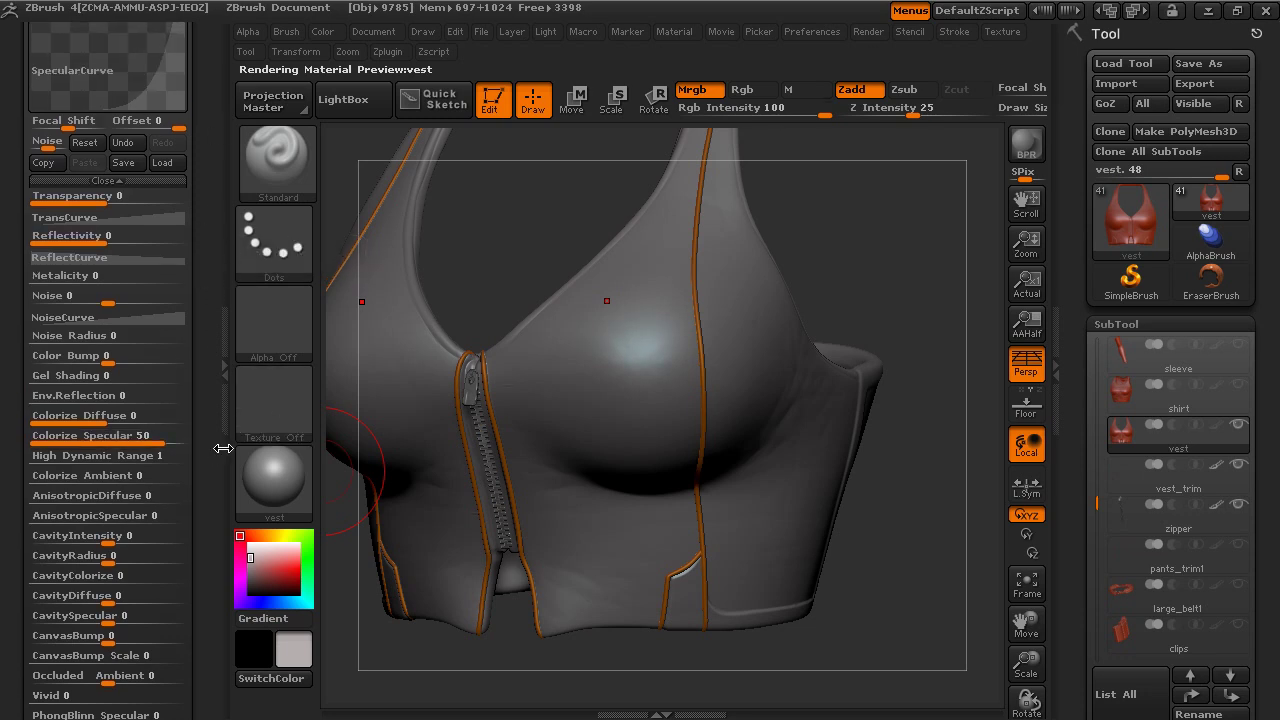
left_click(223, 326)
Preview the vest in white, checking the highlight from several angles, and set the current color to a mid gray of RGB 120
mouse_move(725, 287)
left_mouse_down()
mouse_move(820, 285)
mouse_move(735, 290)
left_mouse_up()
left_click_drag(51, 541, 20, 517)
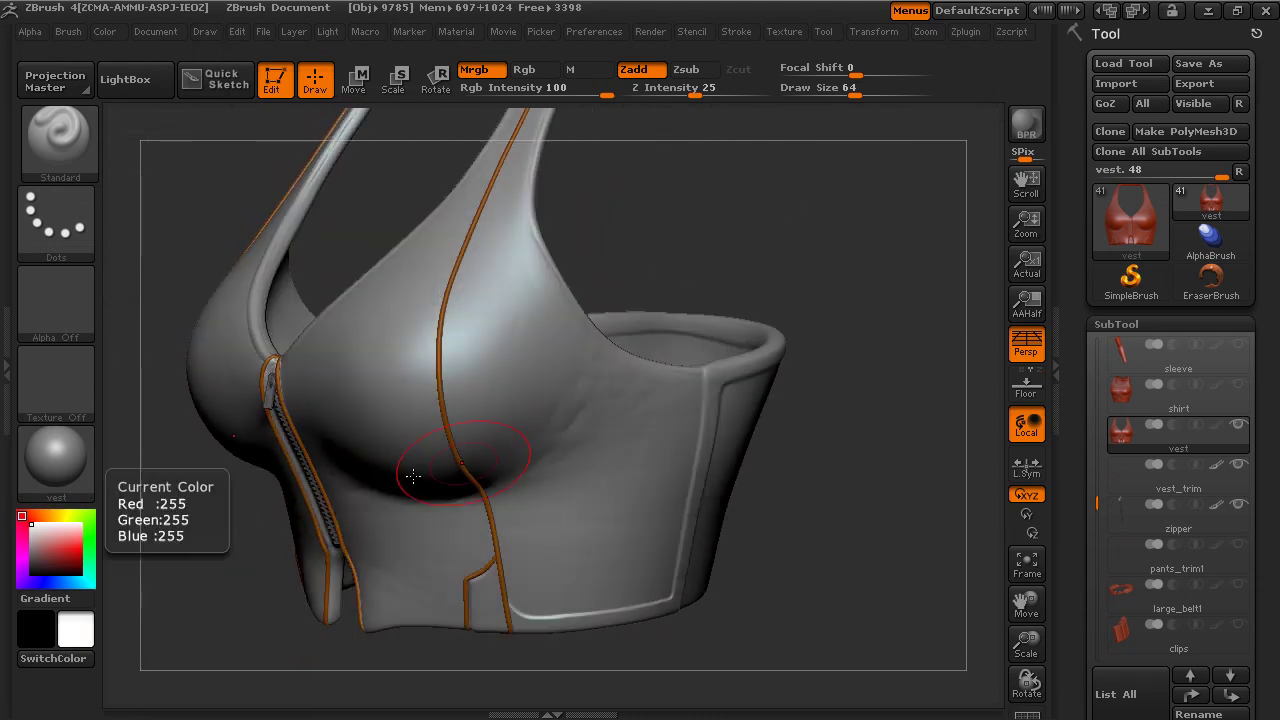
left_click_drag(780, 270, 827, 294)
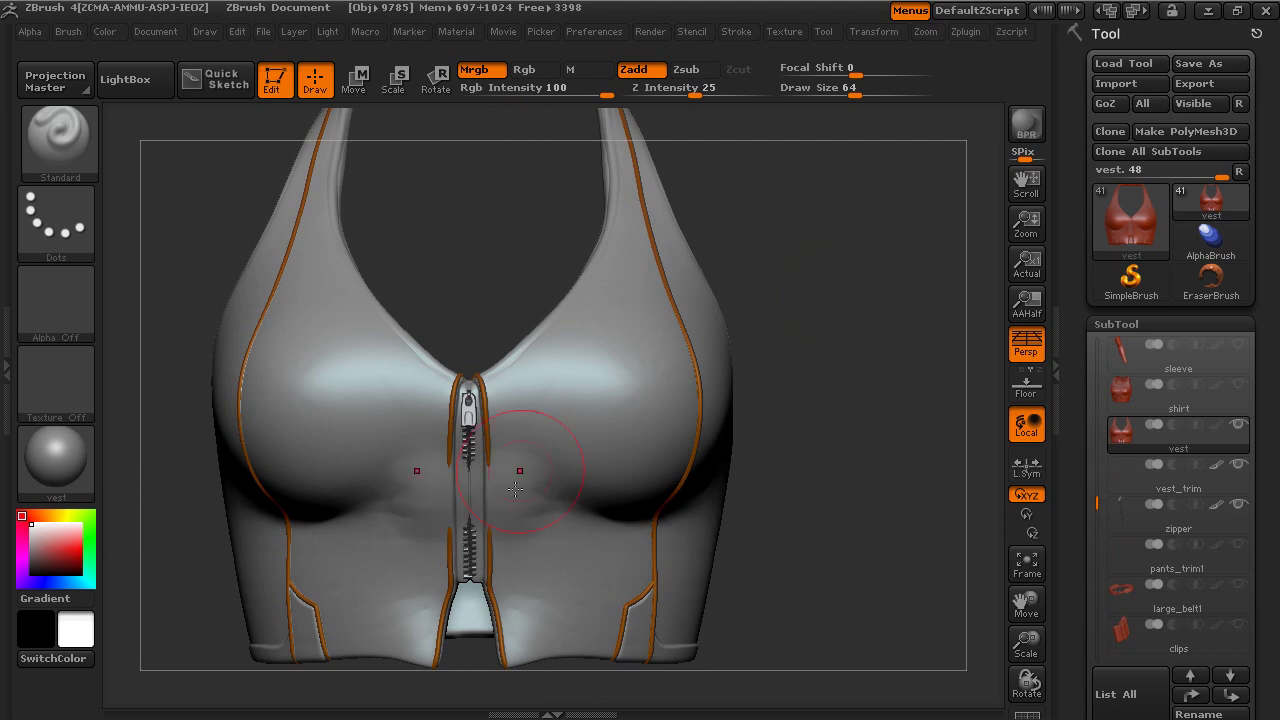
left_click_drag(811, 347, 814, 343)
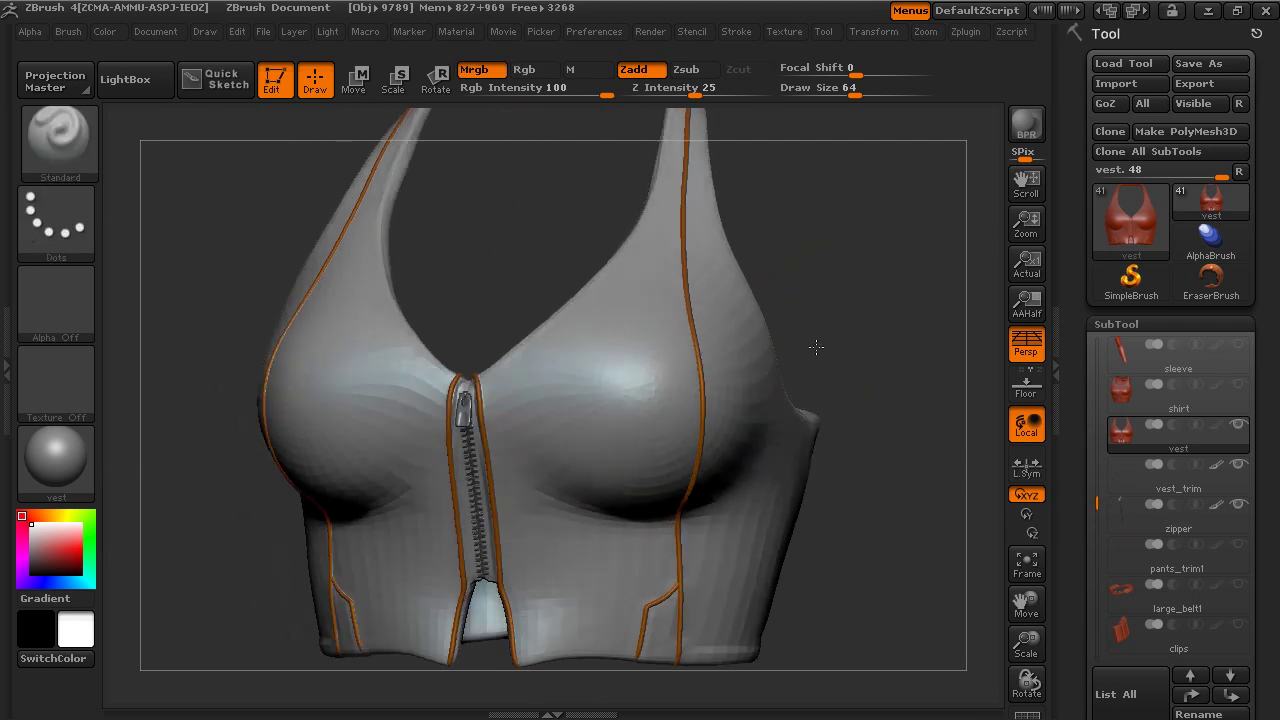
left_click_drag(40, 525, 54, 557)
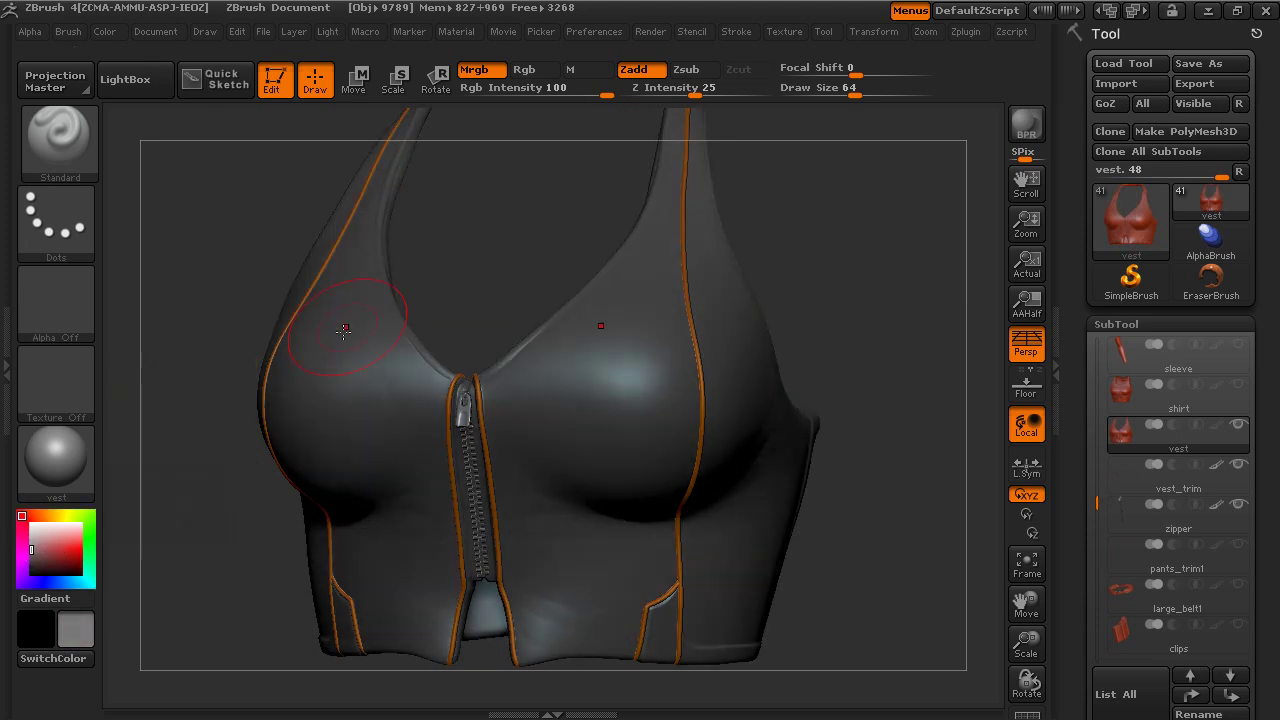
Fill the vest subtool with the vest material and gray using Mrgb, and switch the brush to Rgb only
left_click(527, 72)
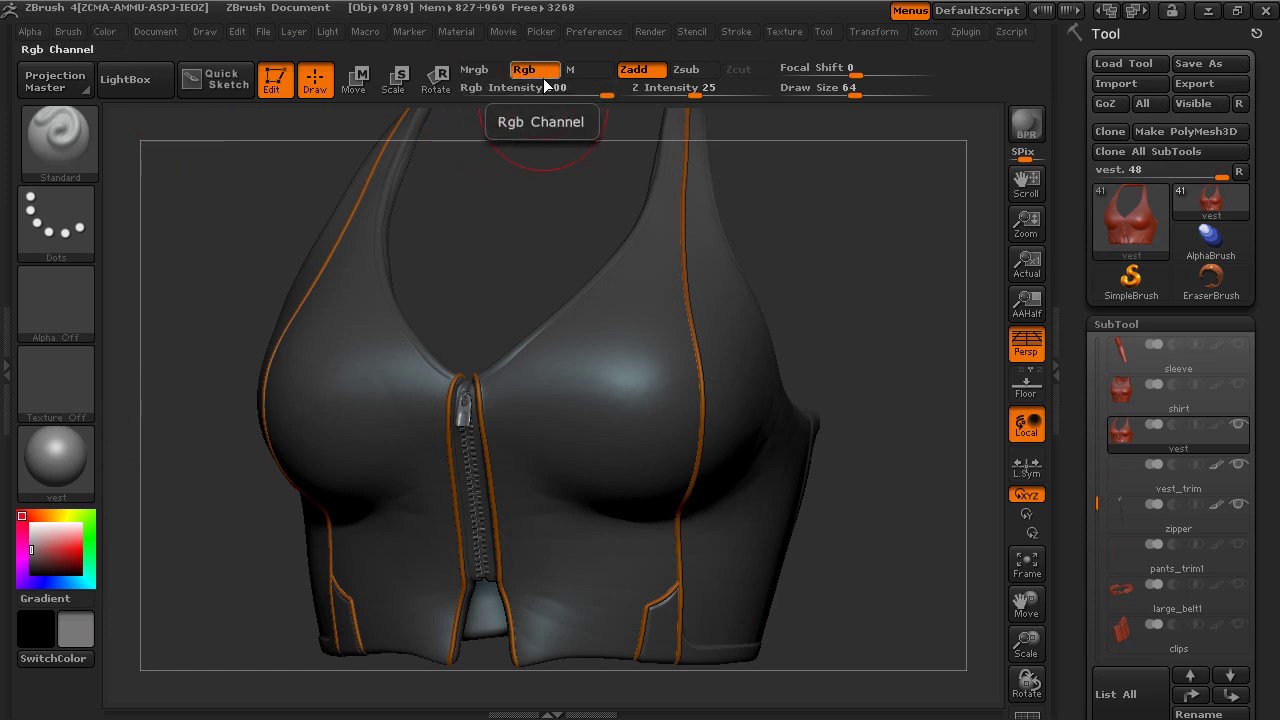
left_click(484, 69)
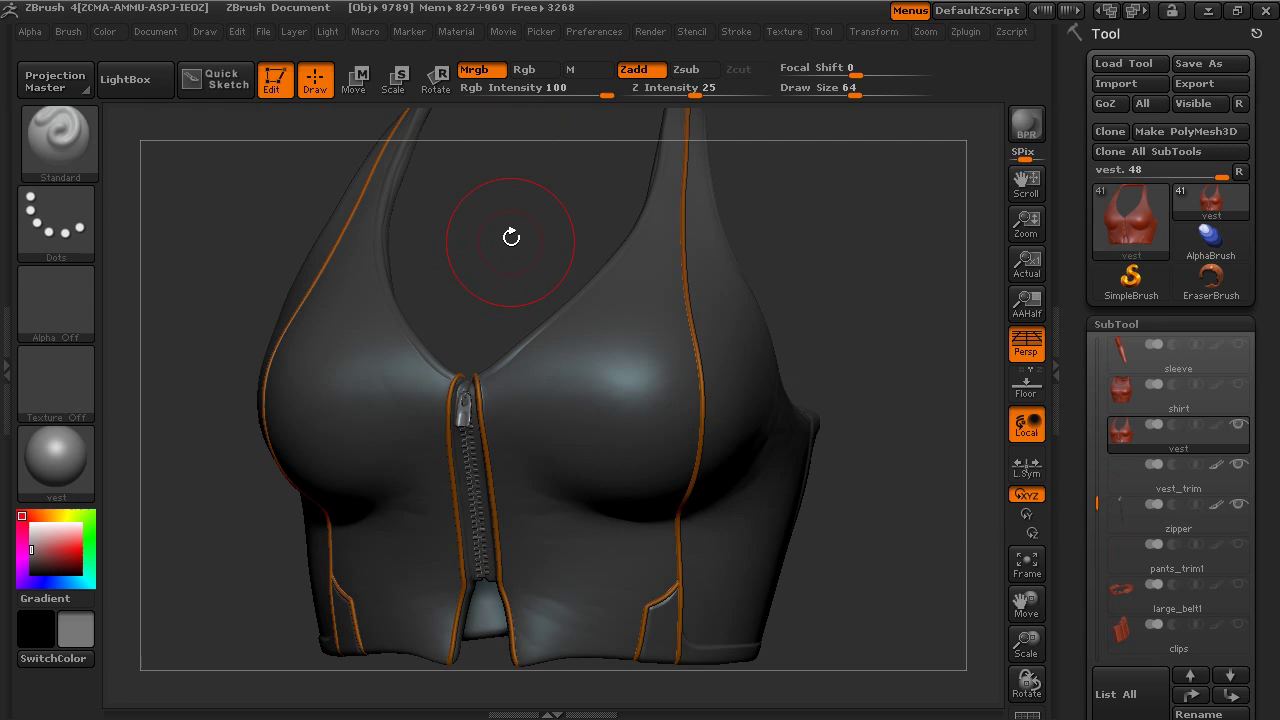
left_click(101, 31)
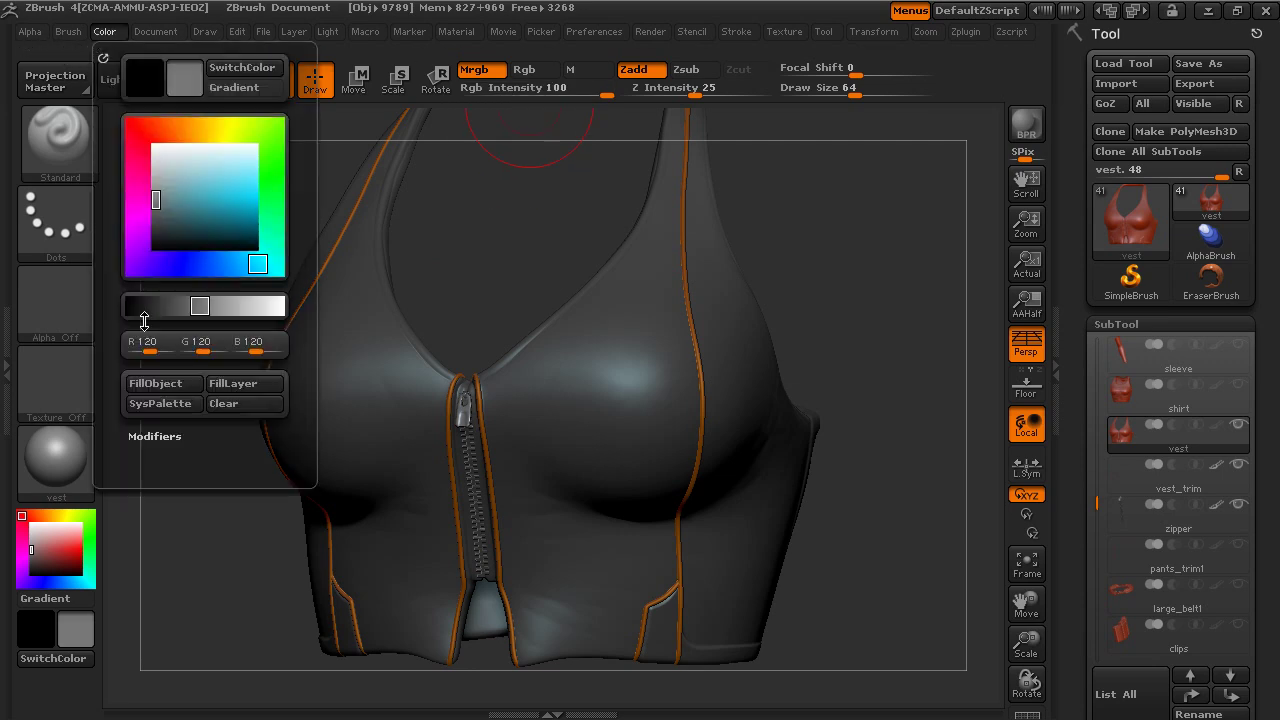
left_click(147, 381)
left_click(524, 69)
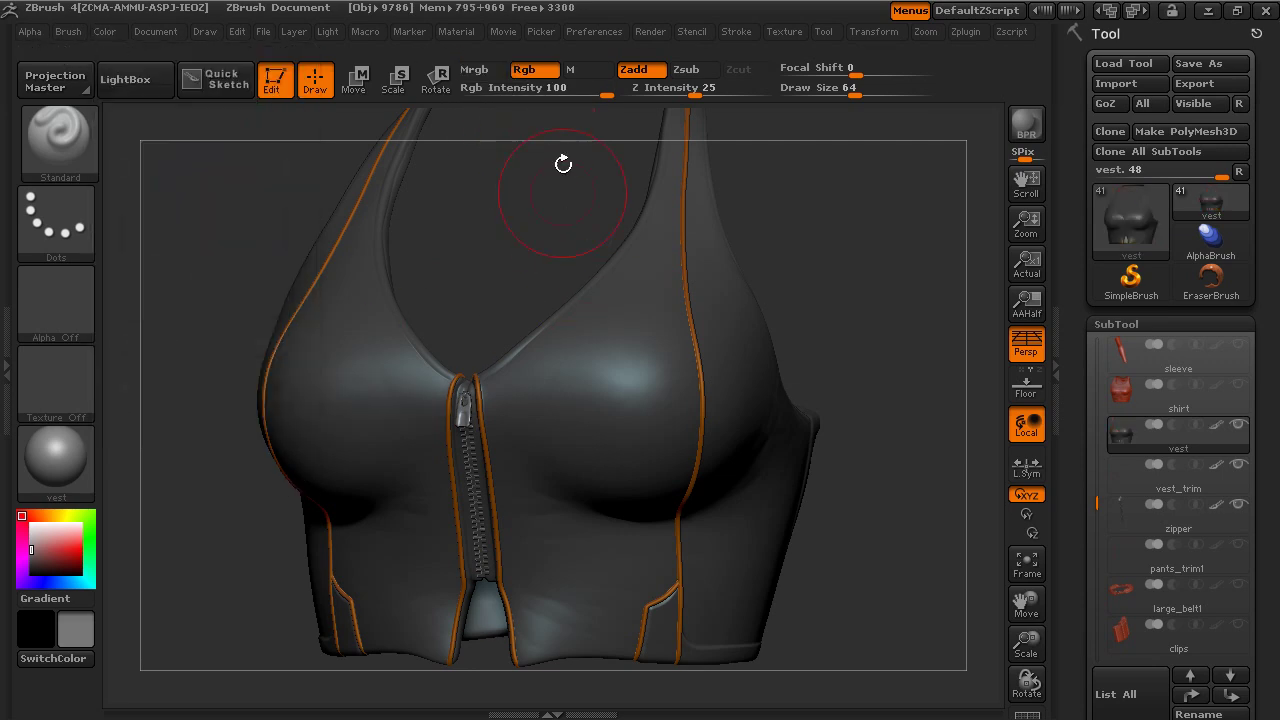
Darken the current color to a gray of RGB 63 for painting the vest
left_click_drag(550, 200, 337, 286)
left_click_drag(245, 316, 226, 283)
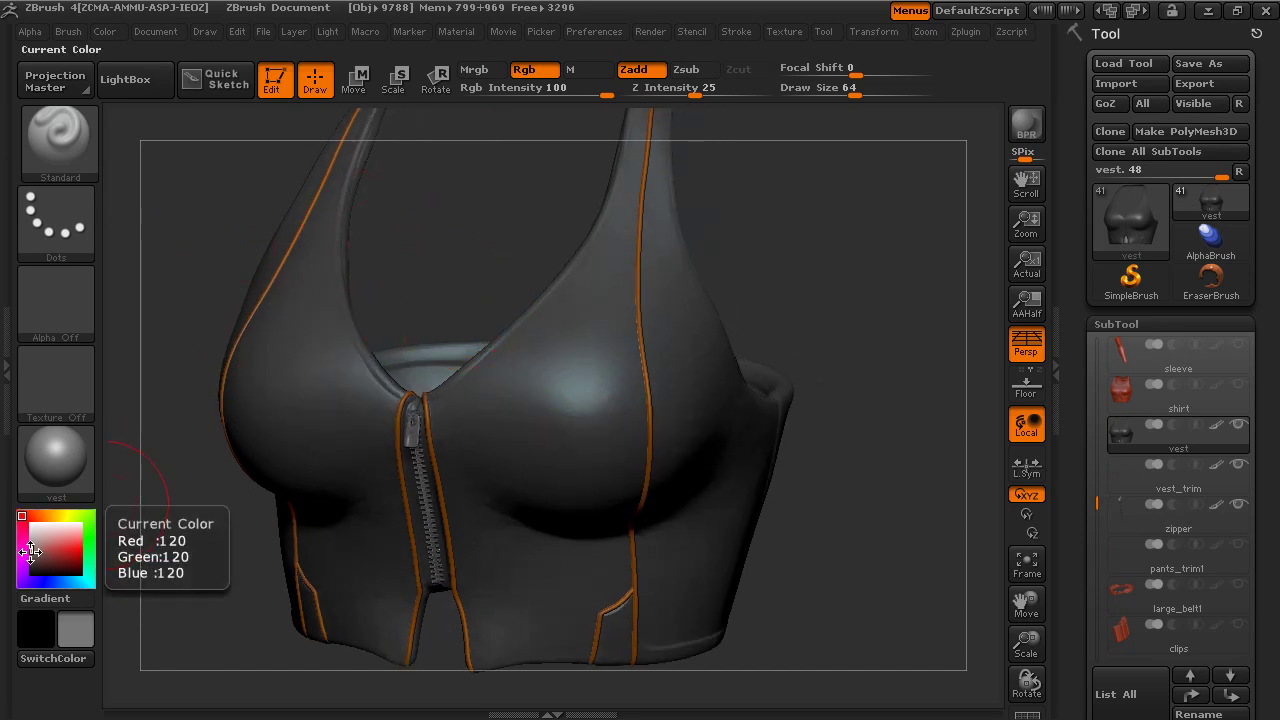
left_click_drag(29, 557, 29, 561)
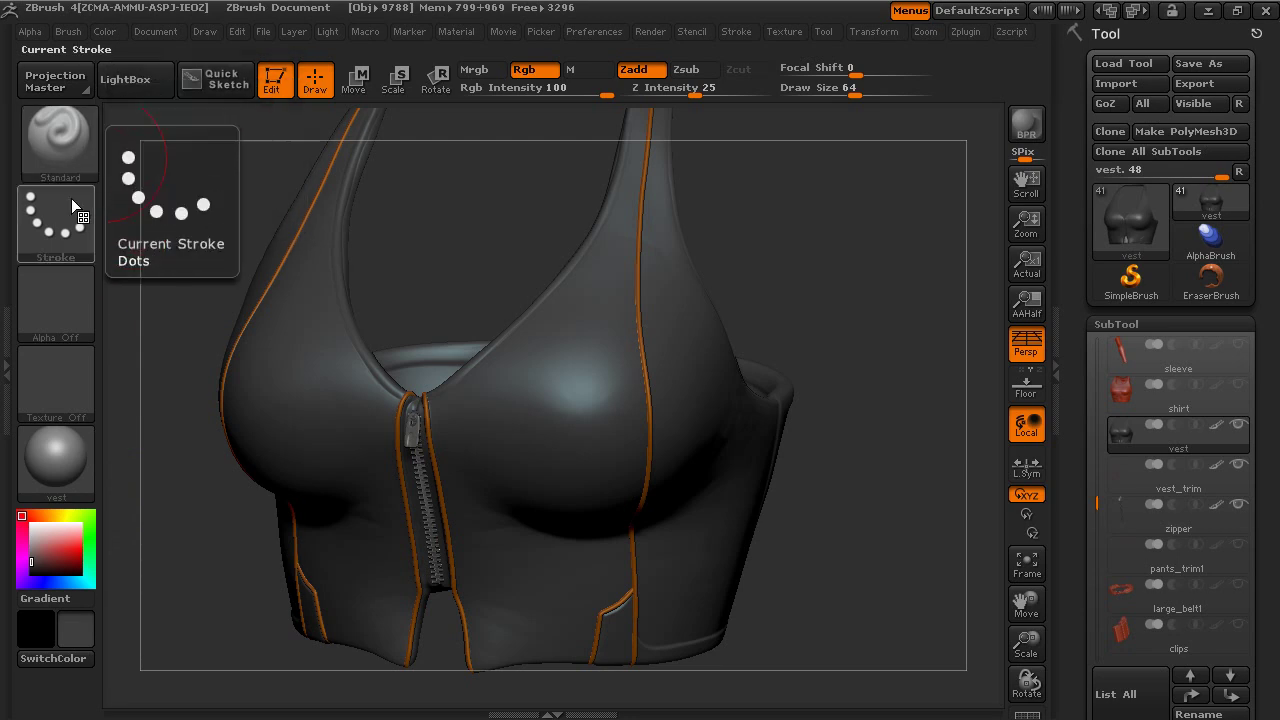
Give the Standard brush the Color Spray stroke and the speckled Alpha 08
left_click(61, 224)
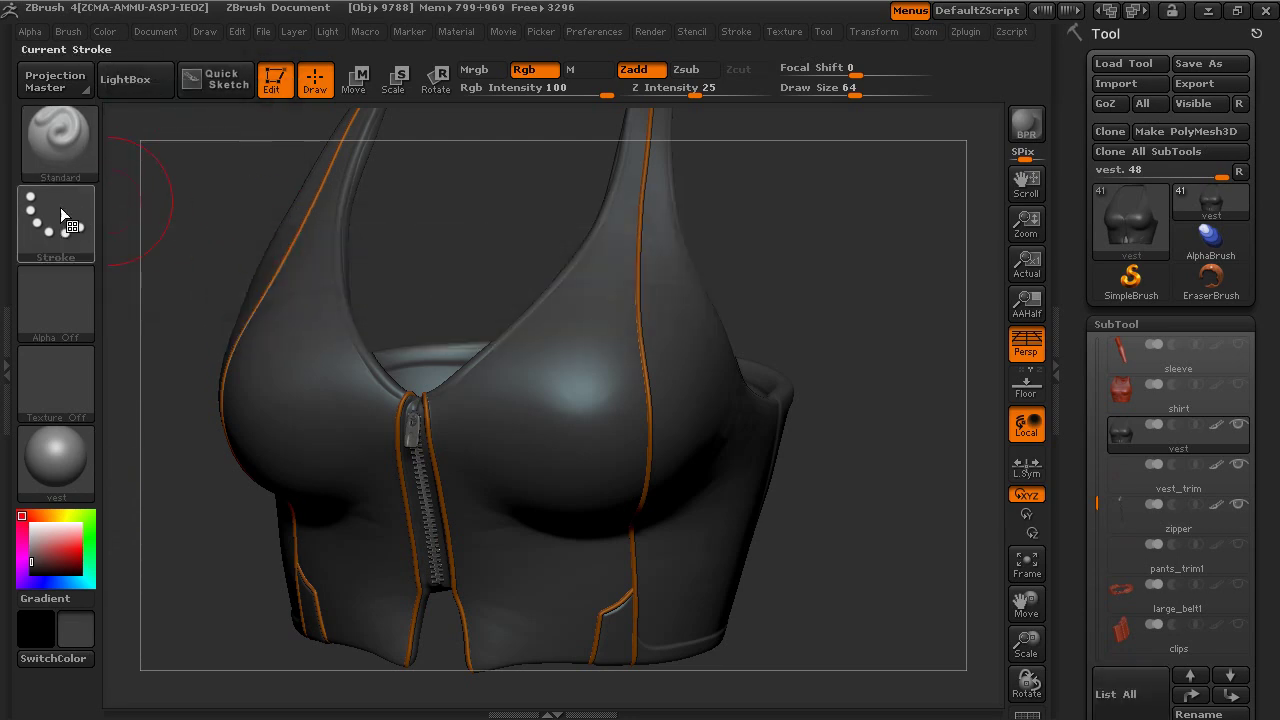
left_click(60, 207)
left_click(401, 245)
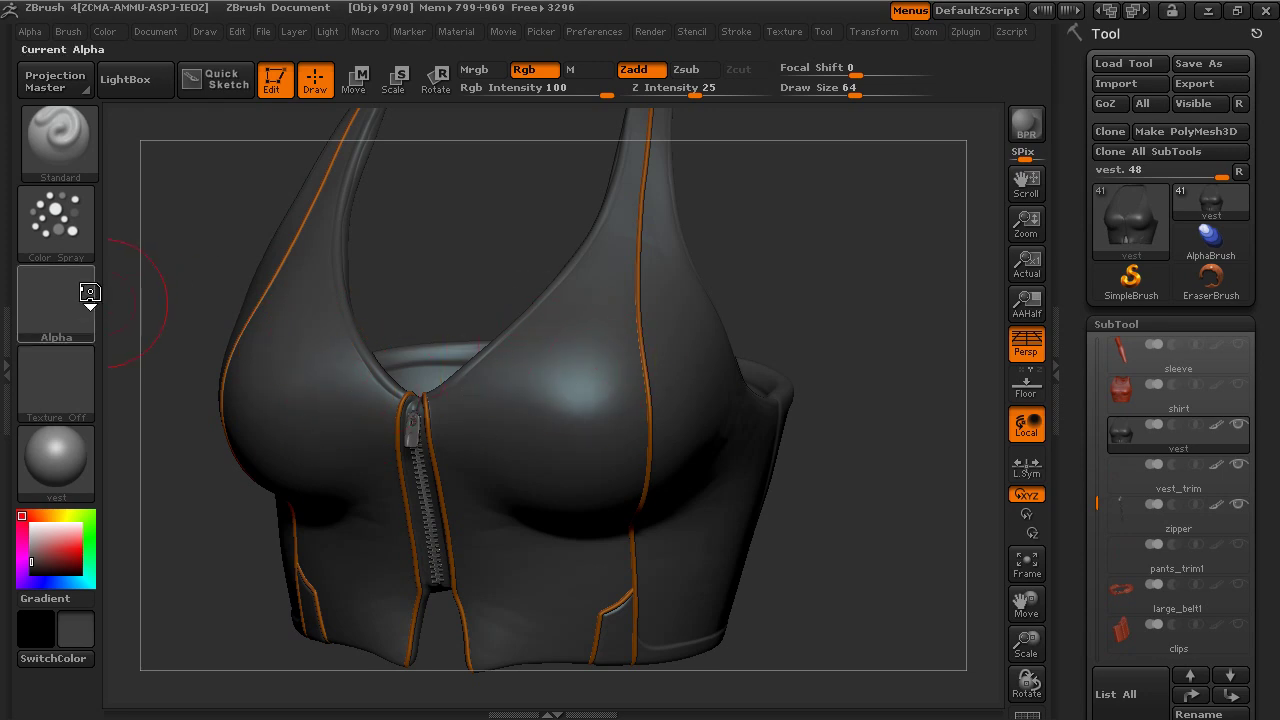
left_click(56, 300)
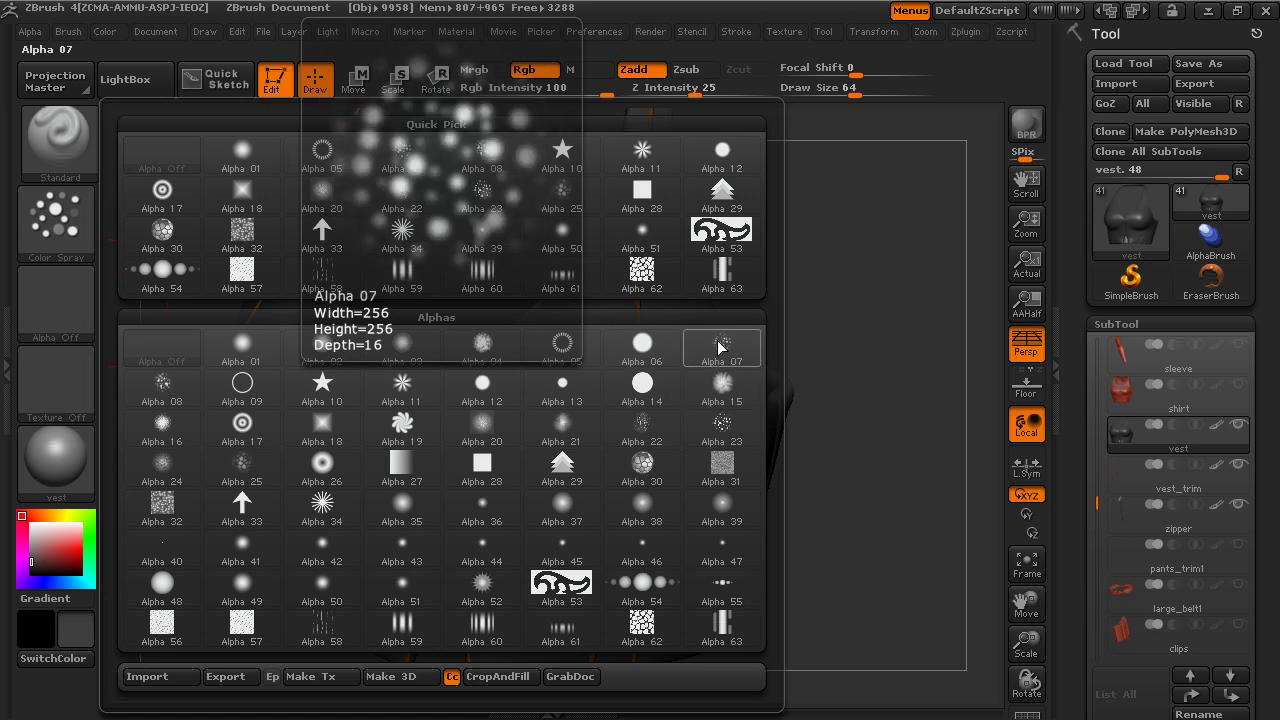
left_click(163, 387)
Undo the sculpted spray stroke on the vest and turn off Zadd so the brush only paints color
left_click_drag(551, 391, 543, 426)
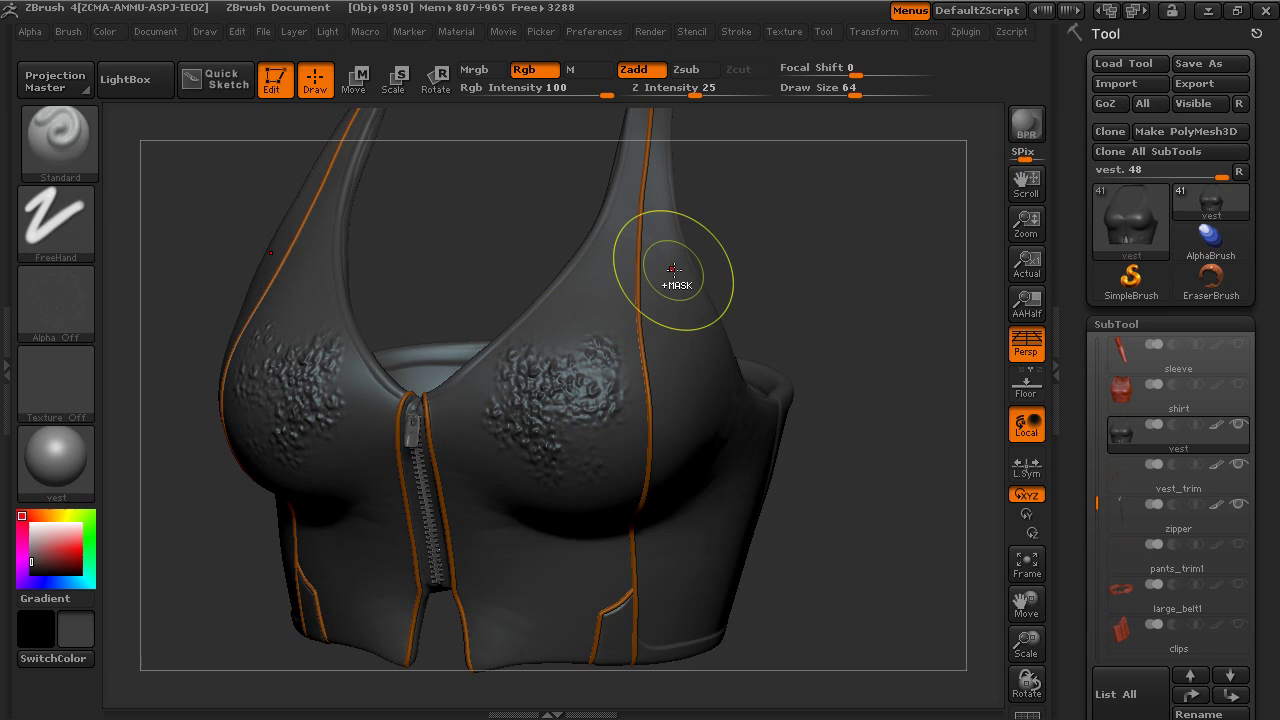
key("ctrl+z")
left_click(633, 69)
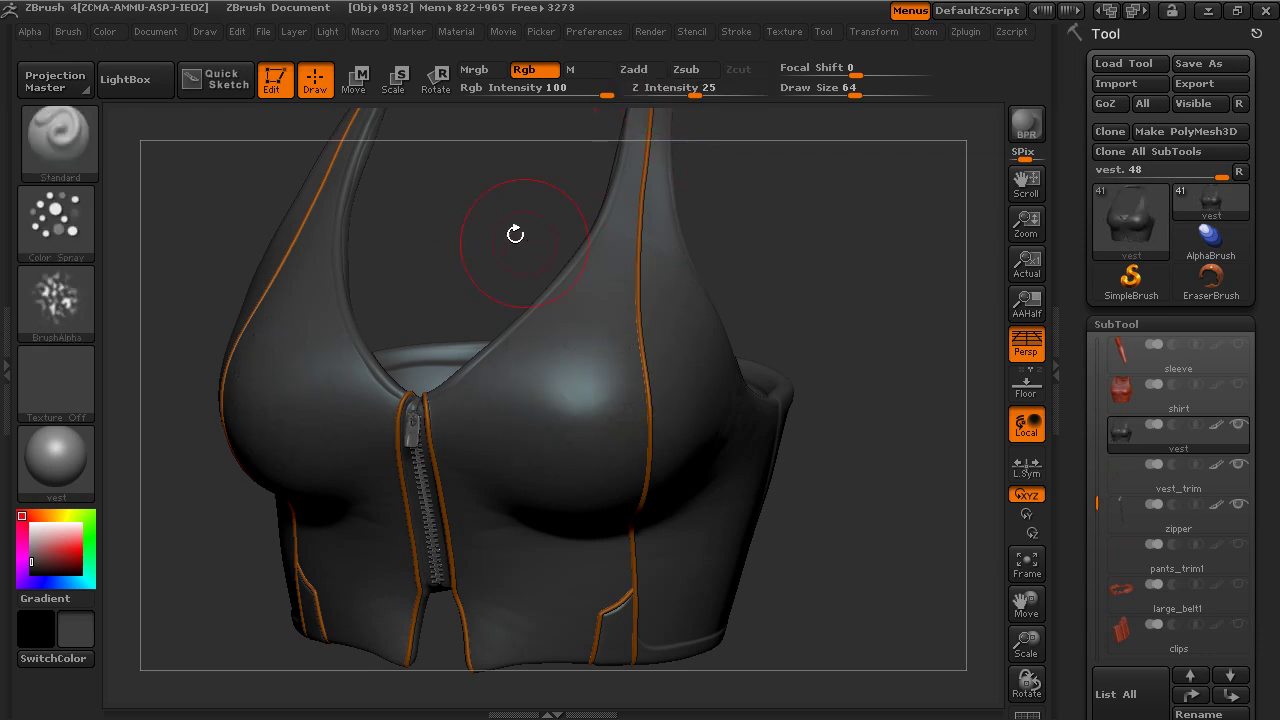
Spray the dark gray over the vest's front, cups and side panel for a mottled leather look
left_click_drag(542, 441, 536, 436)
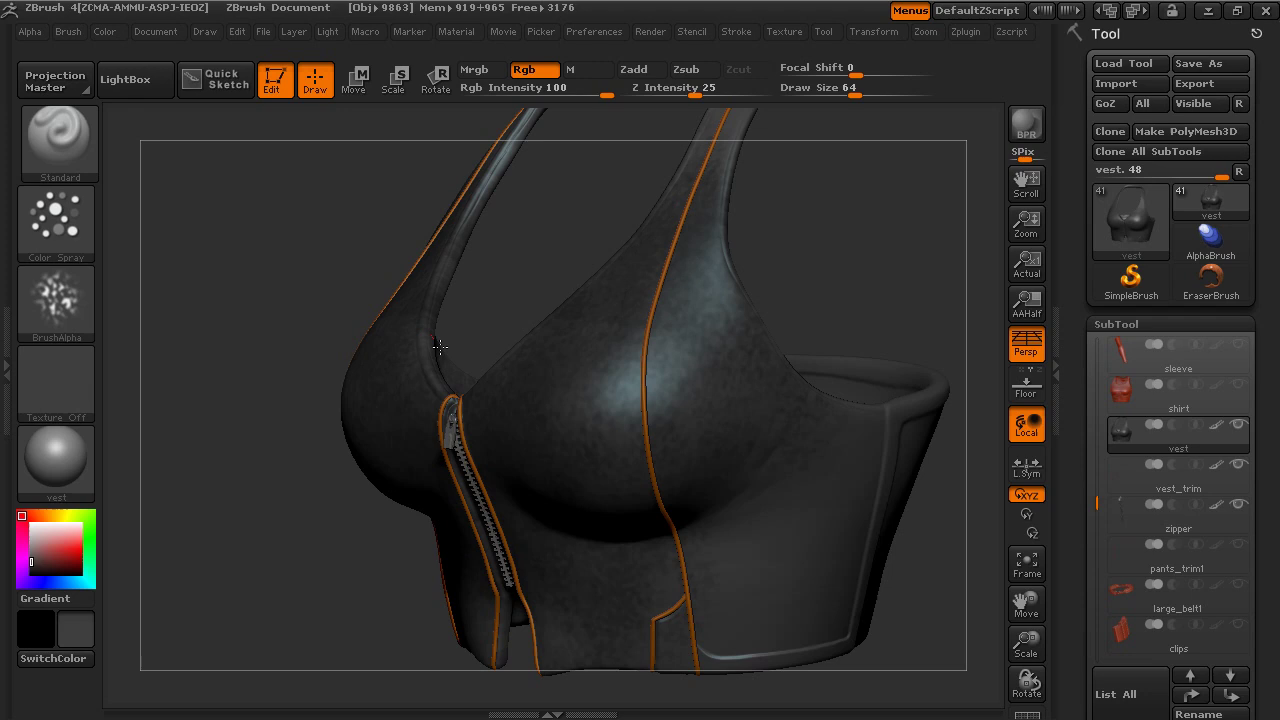
left_click_drag(848, 287, 738, 197, "alt")
left_click_drag(738, 197, 849, 209)
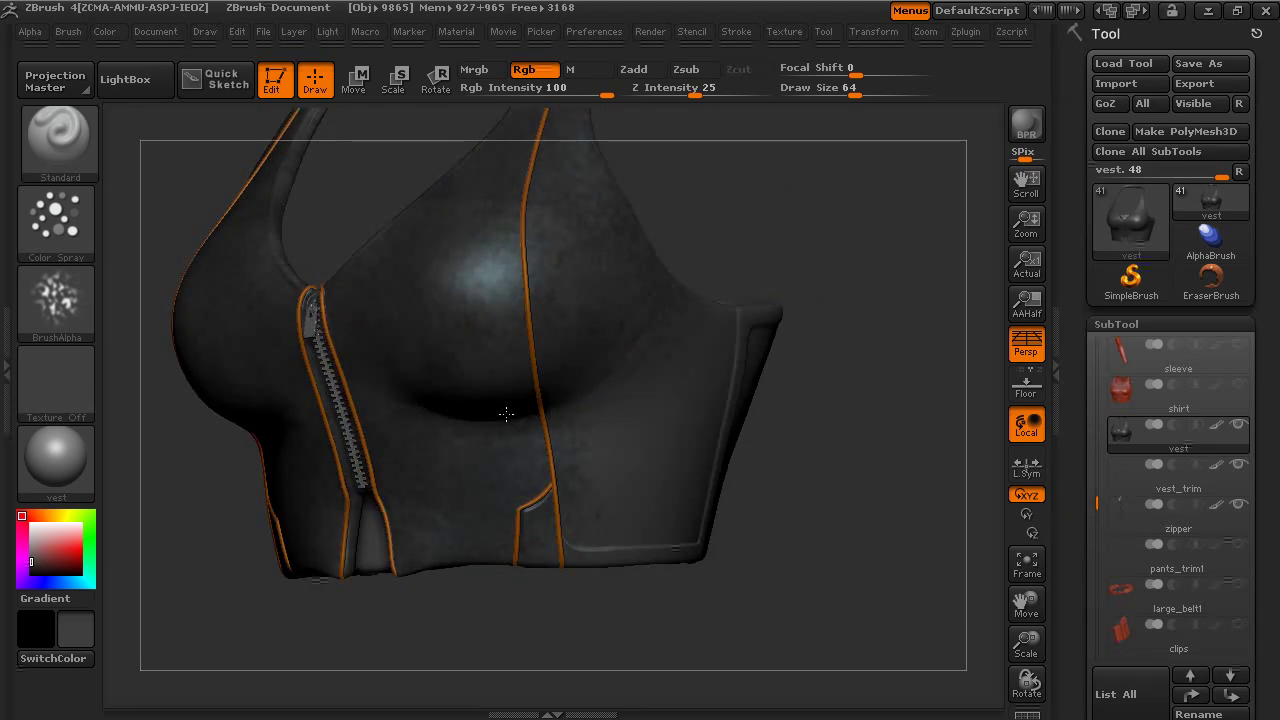
left_click_drag(634, 586, 608, 529)
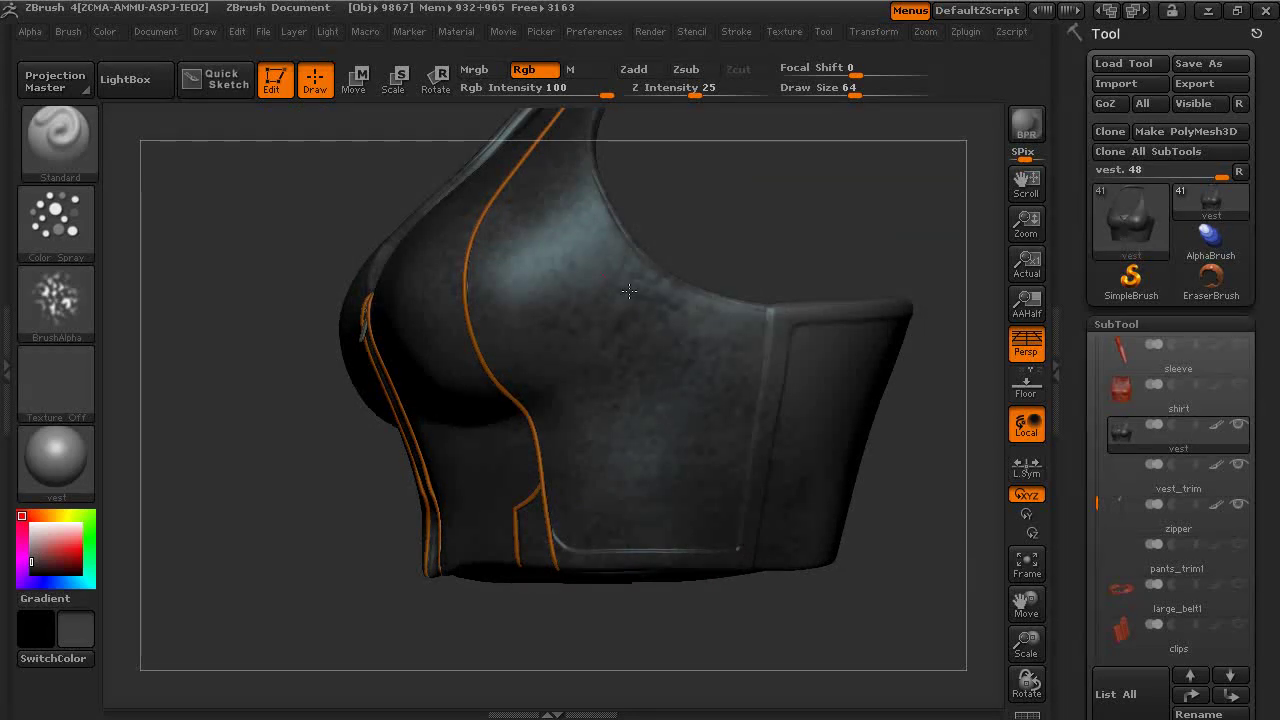
Spray the dark gray across the vest's whole back panel
left_click_drag(551, 187, 614, 294)
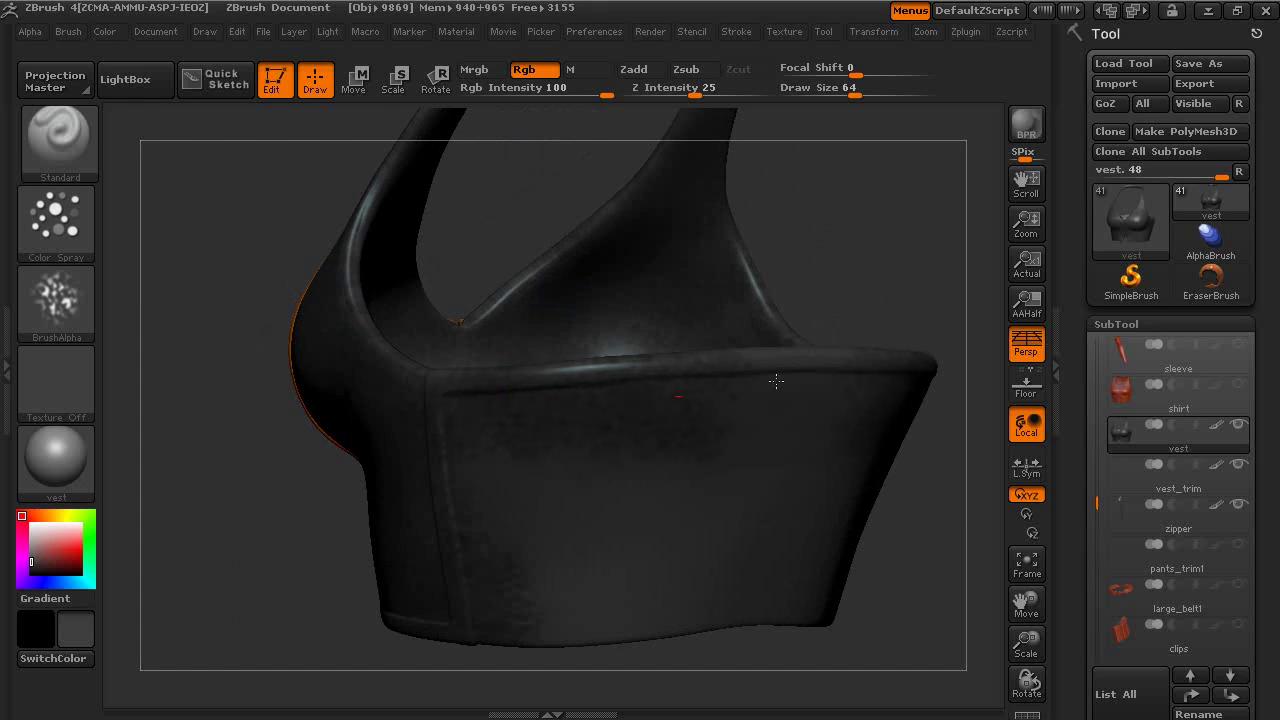
left_click_drag(511, 552, 712, 617)
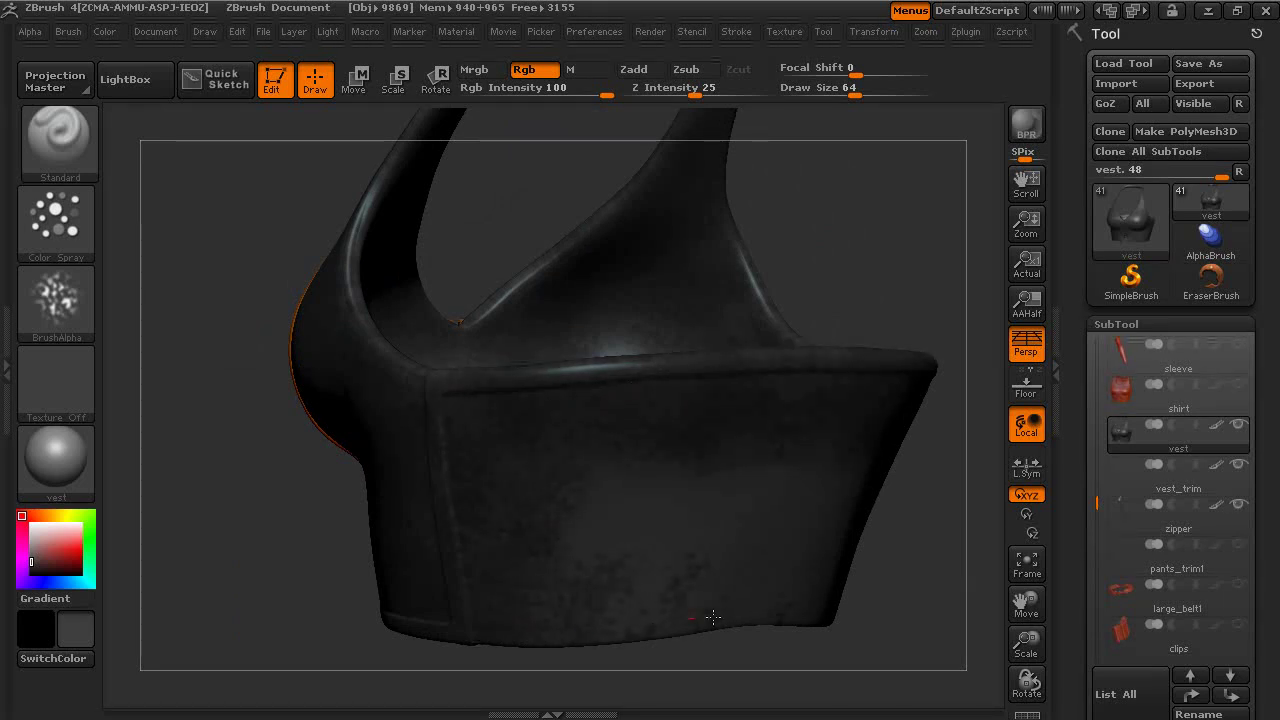
mouse_move(604, 587)
left_mouse_down()
mouse_move(598, 519)
mouse_move(729, 540)
left_mouse_up()
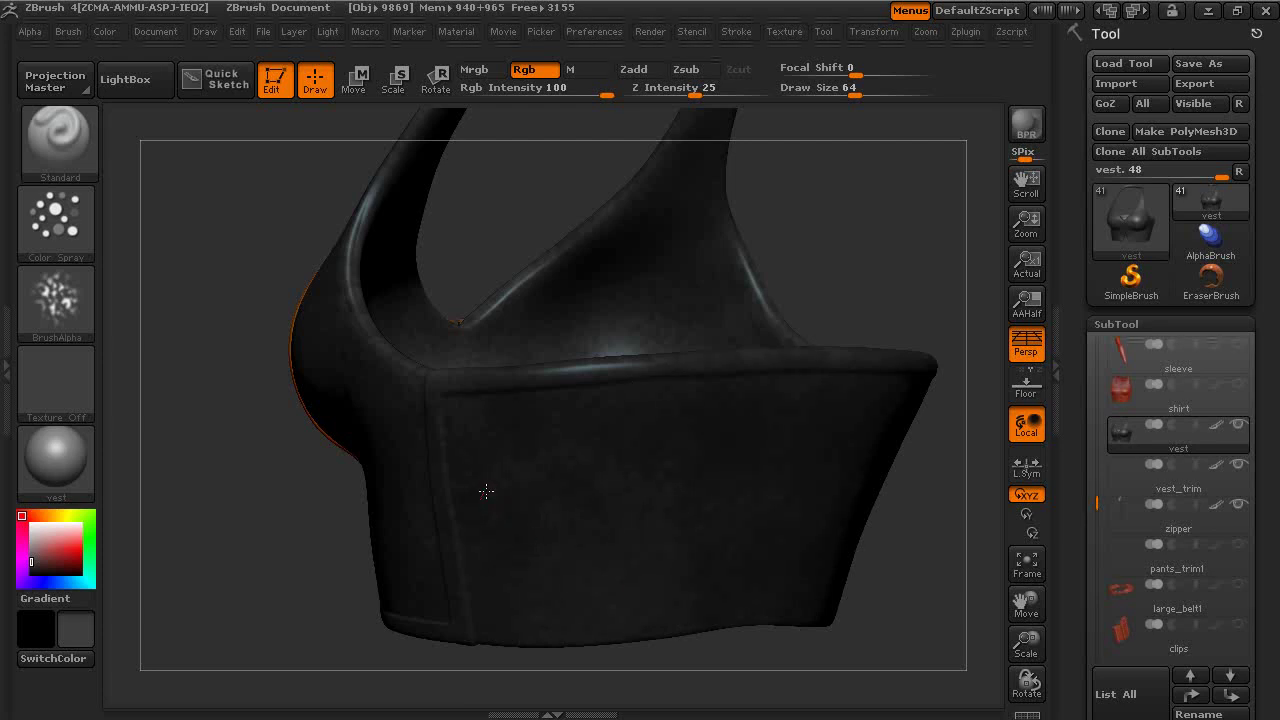
Darken the current gray slightly and spray another pass over the vest's front
left_click_drag(760, 245, 858, 237)
left_click_drag(631, 360, 886, 362, "alt")
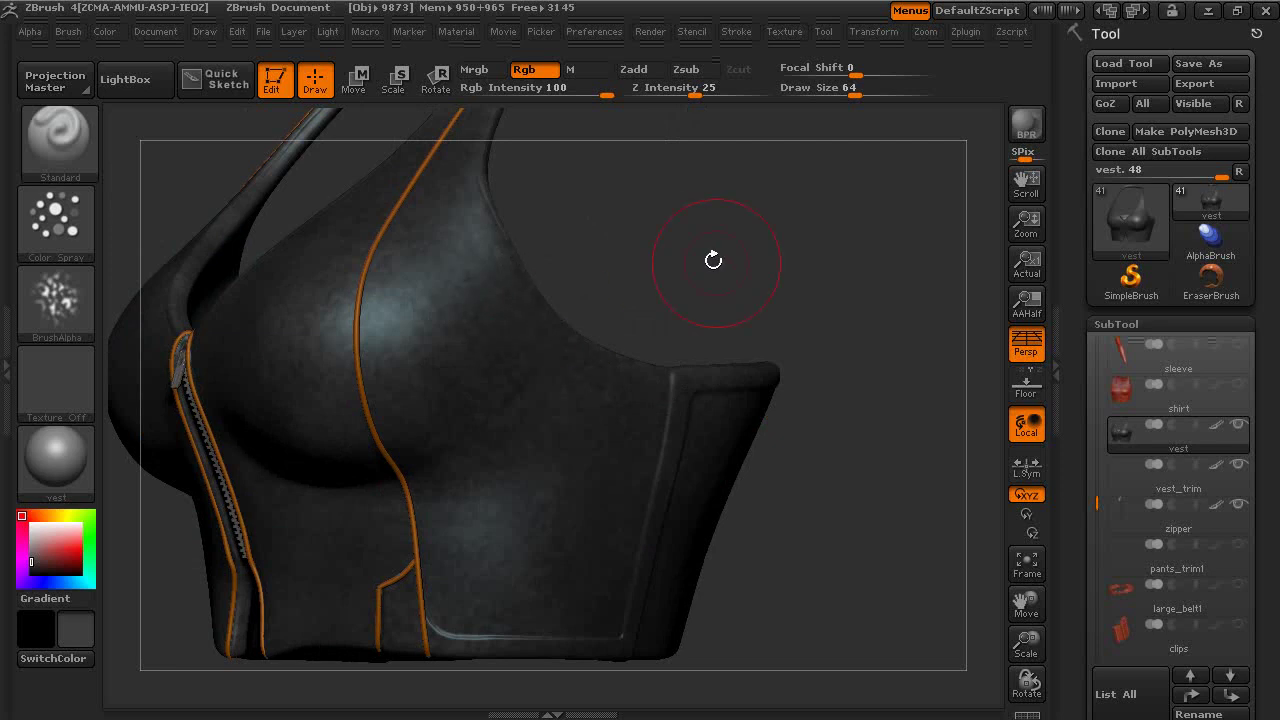
left_click_drag(713, 260, 605, 446)
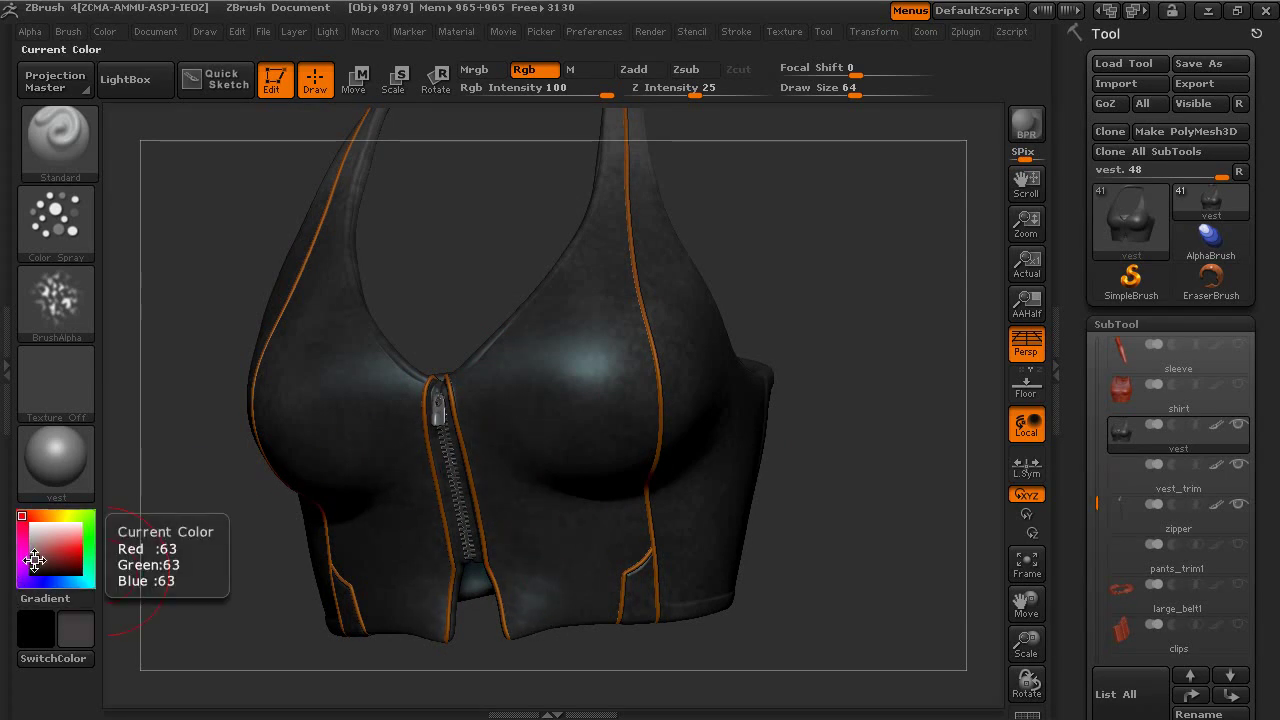
left_click_drag(34, 561, 32, 564)
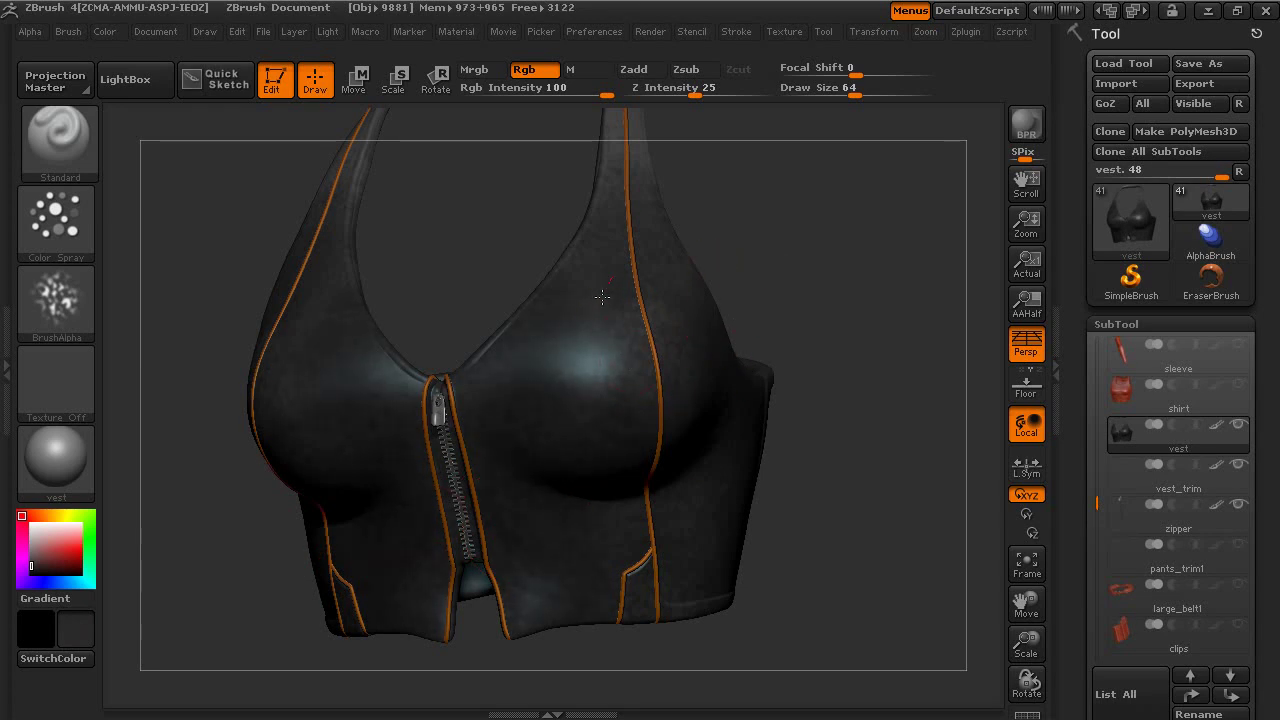
Reduce the Draw Size to 41 for spraying the vest's shoulder straps
left_click_drag(729, 371, 640, 357)
key("space")
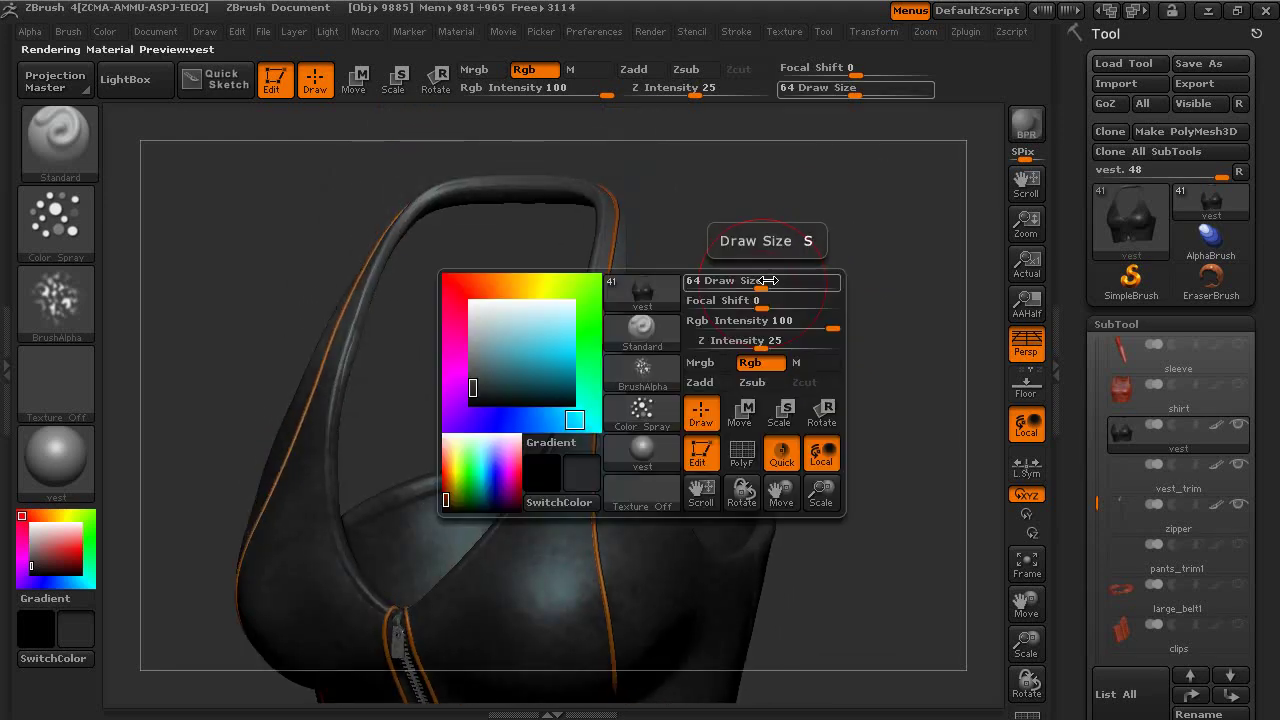
mouse_move(763, 284)
left_mouse_down()
mouse_move(744, 290)
mouse_move(792, 354)
left_mouse_up()
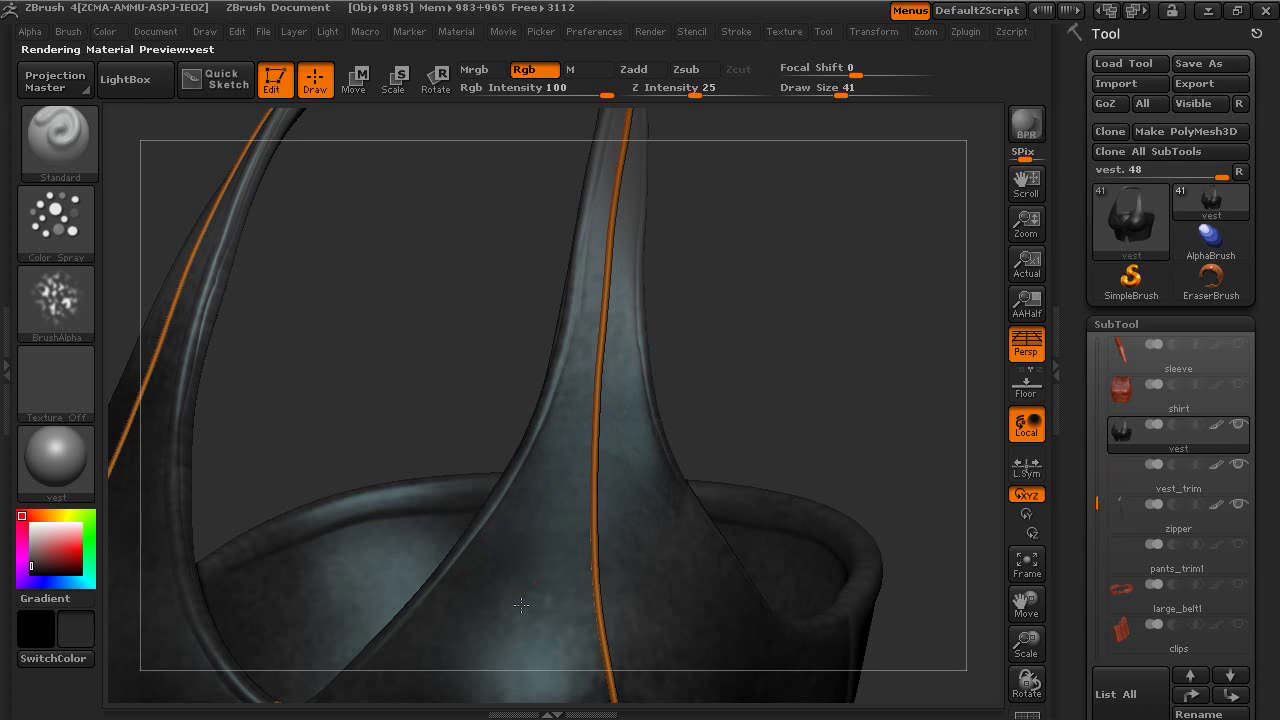
Spray the dark gray over the vest's shoulder straps, cups and lower front with the 41 Draw Size
left_click_drag(703, 465, 820, 231, "alt")
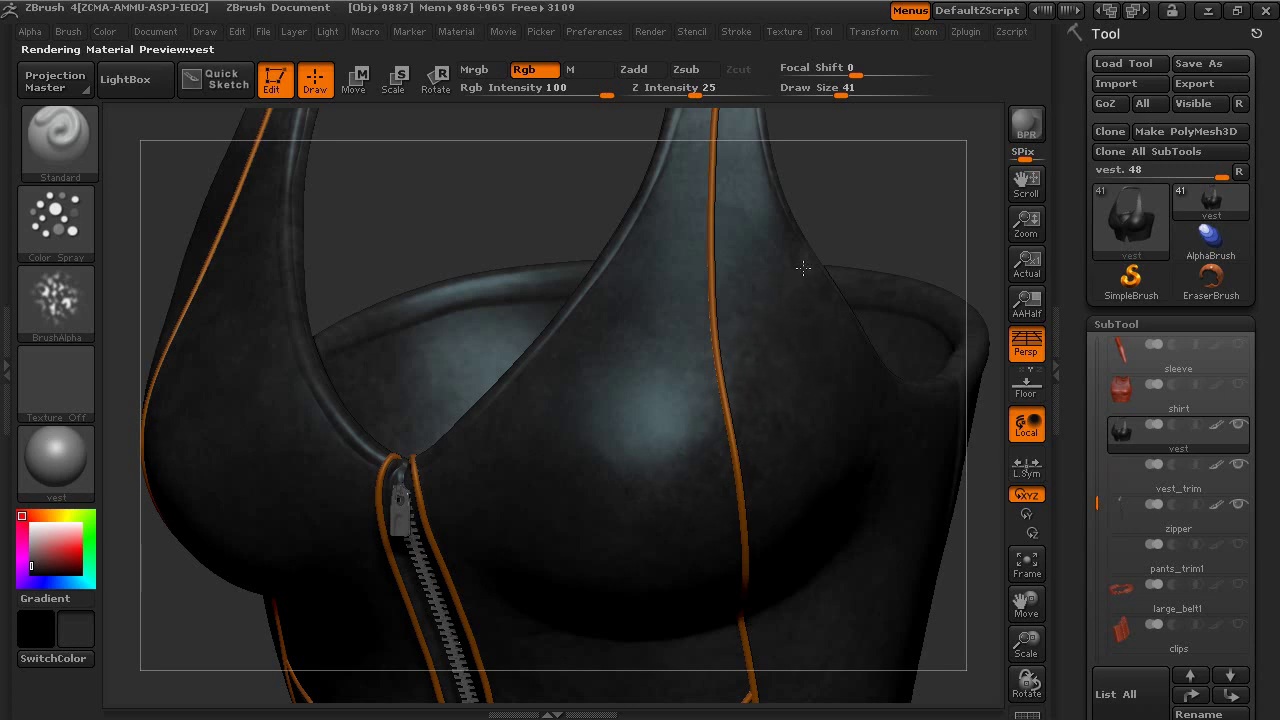
left_click_drag(926, 206, 644, 497)
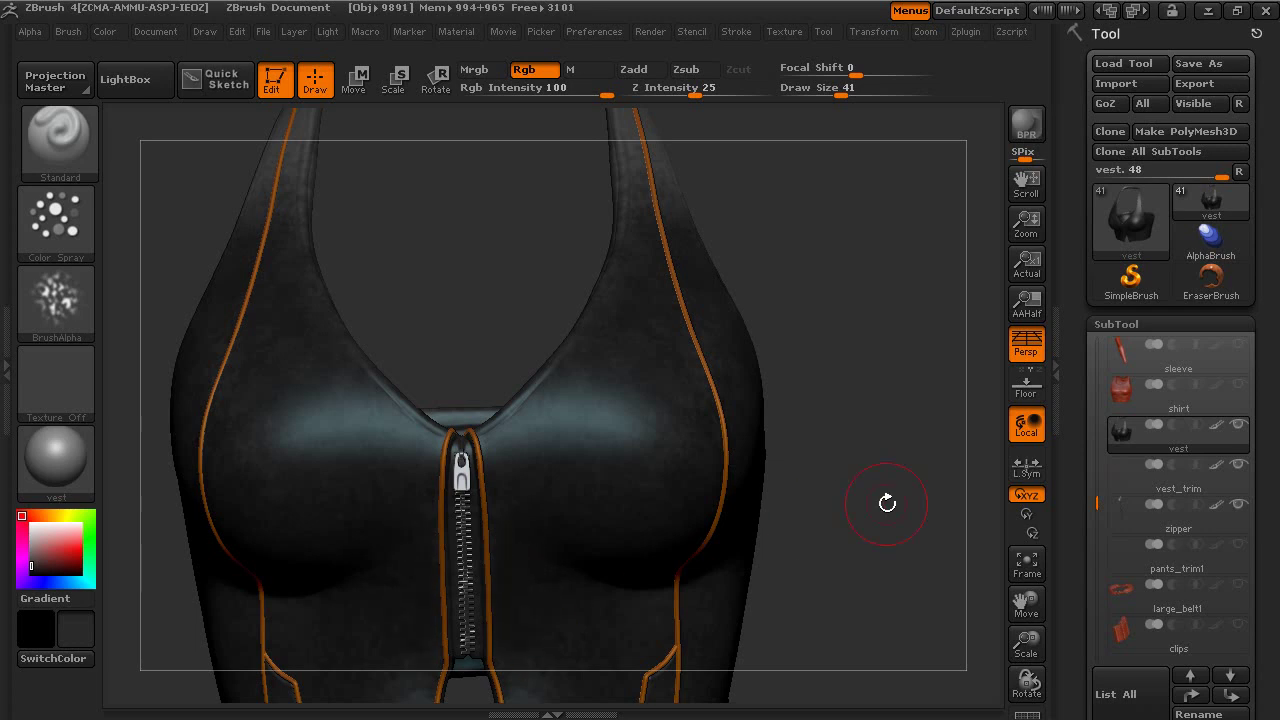
left_click_drag(887, 503, 749, 380)
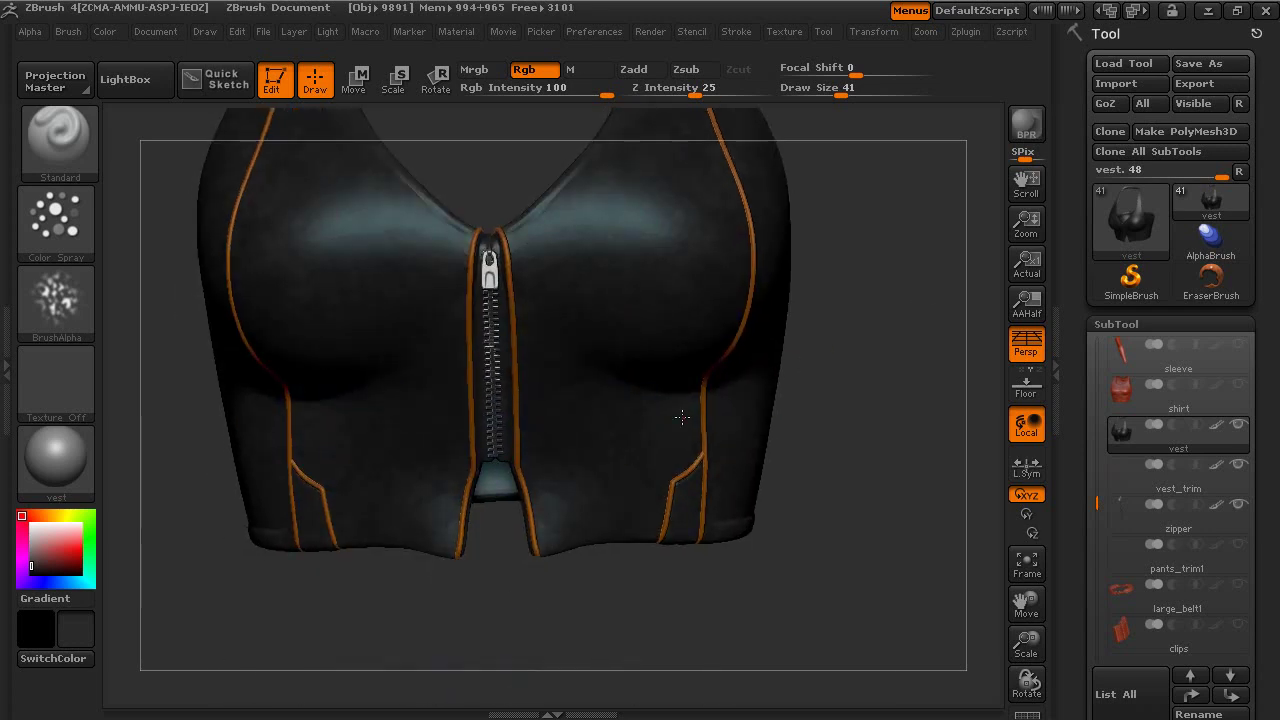
left_click_drag(886, 424, 677, 433)
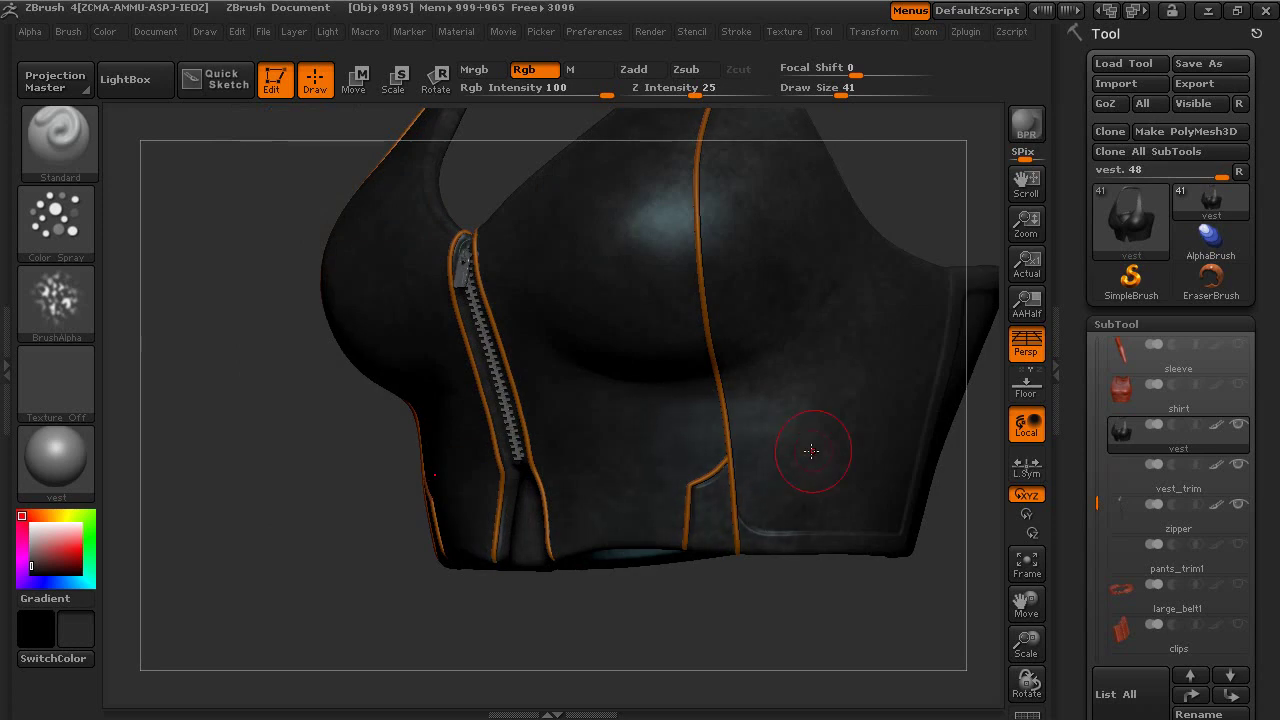
mouse_move(748, 592)
left_mouse_down()
mouse_move(731, 626)
mouse_move(760, 586)
left_mouse_up()
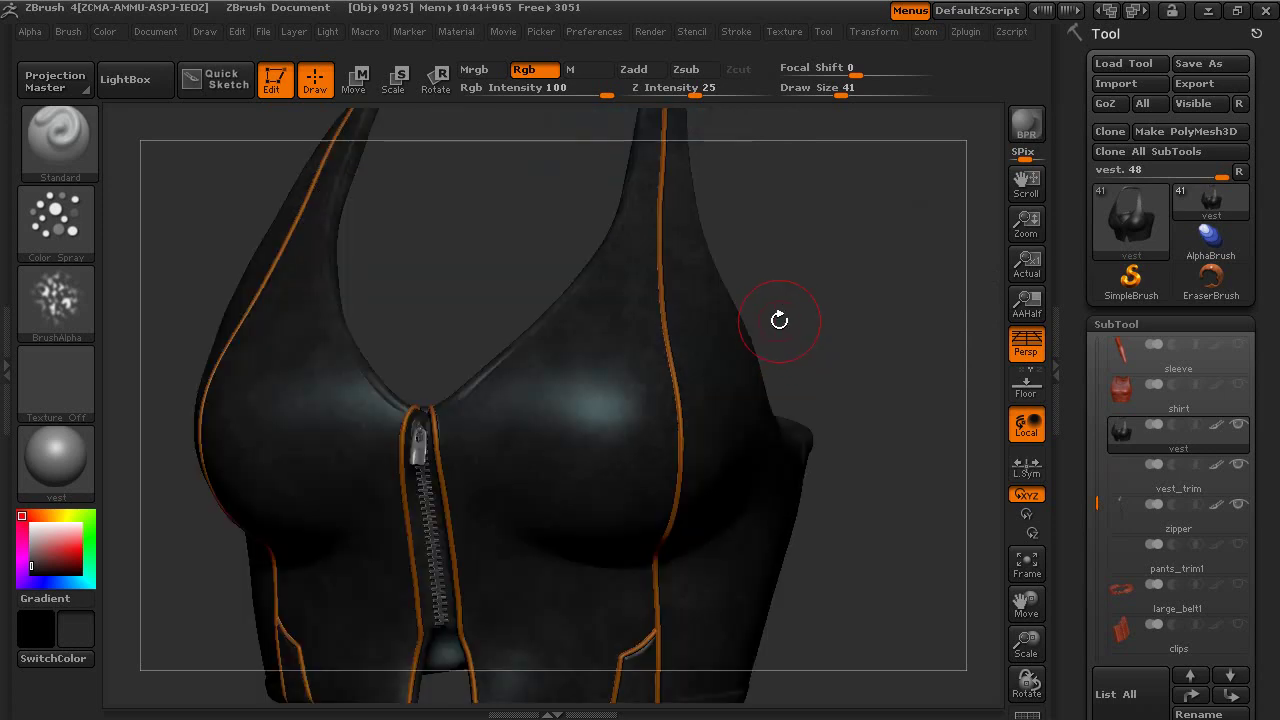
left_click_drag(878, 324, 677, 349)
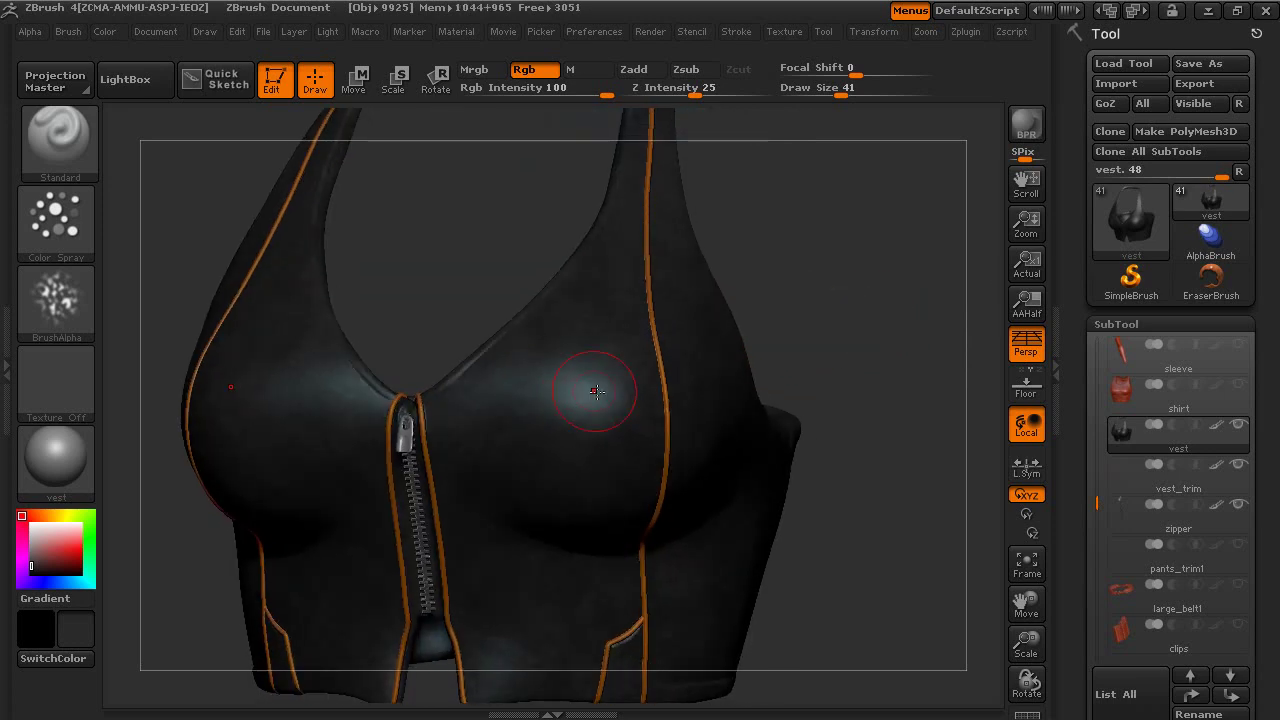
Switch the Standard brush to the DragRect stroke and load Alpha 58, the wavy vertical line pattern
left_click(64, 227)
left_click(241, 240)
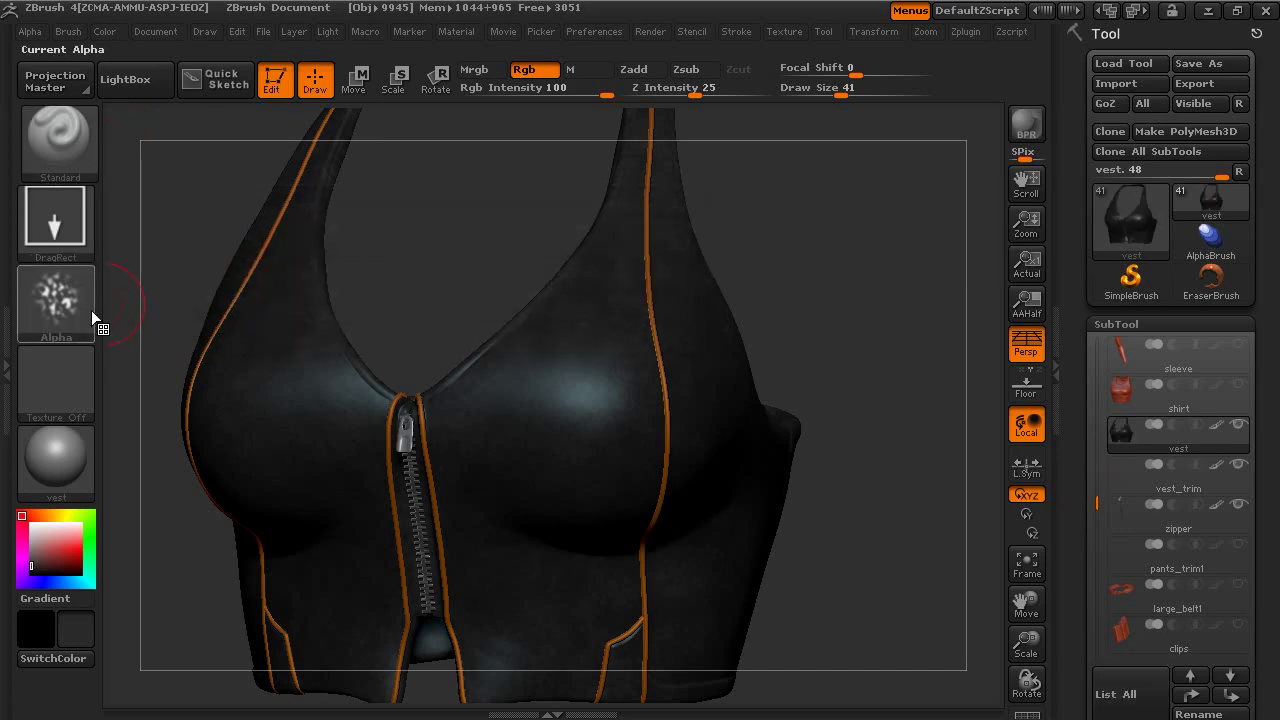
left_click(79, 302)
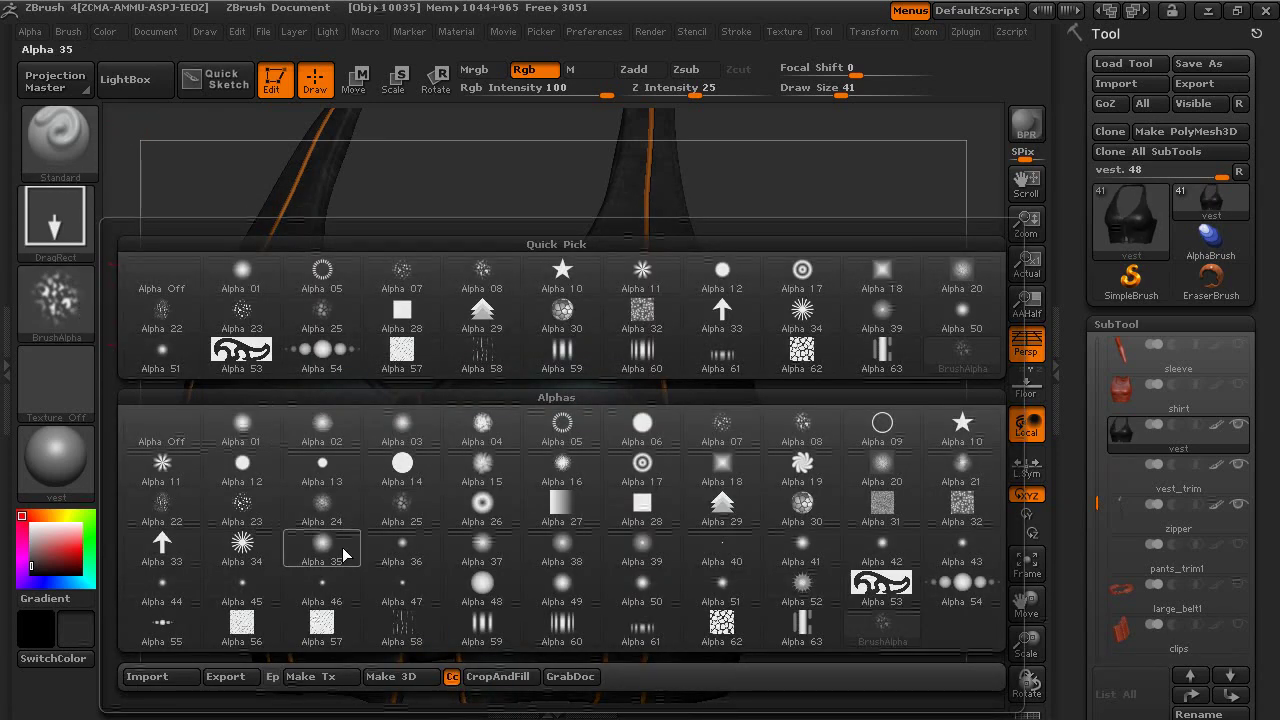
mouse_move(387, 607)
mouse_move(407, 628)
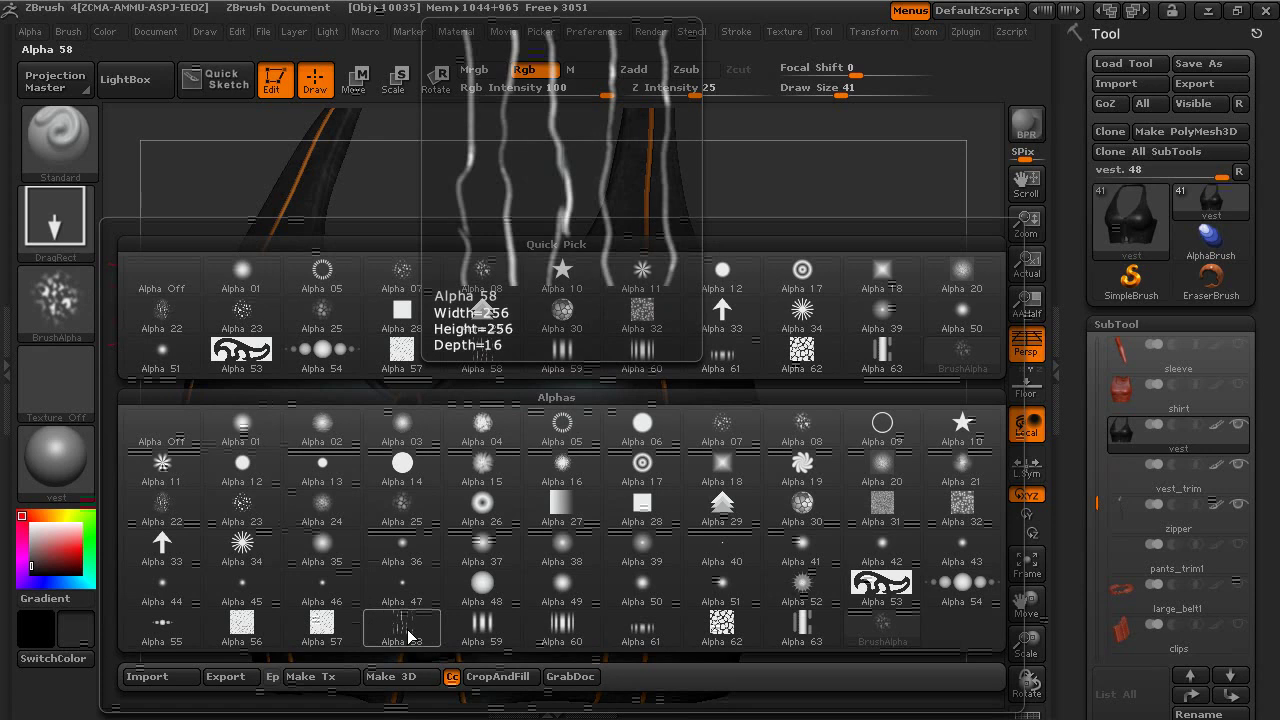
mouse_move(250, 636)
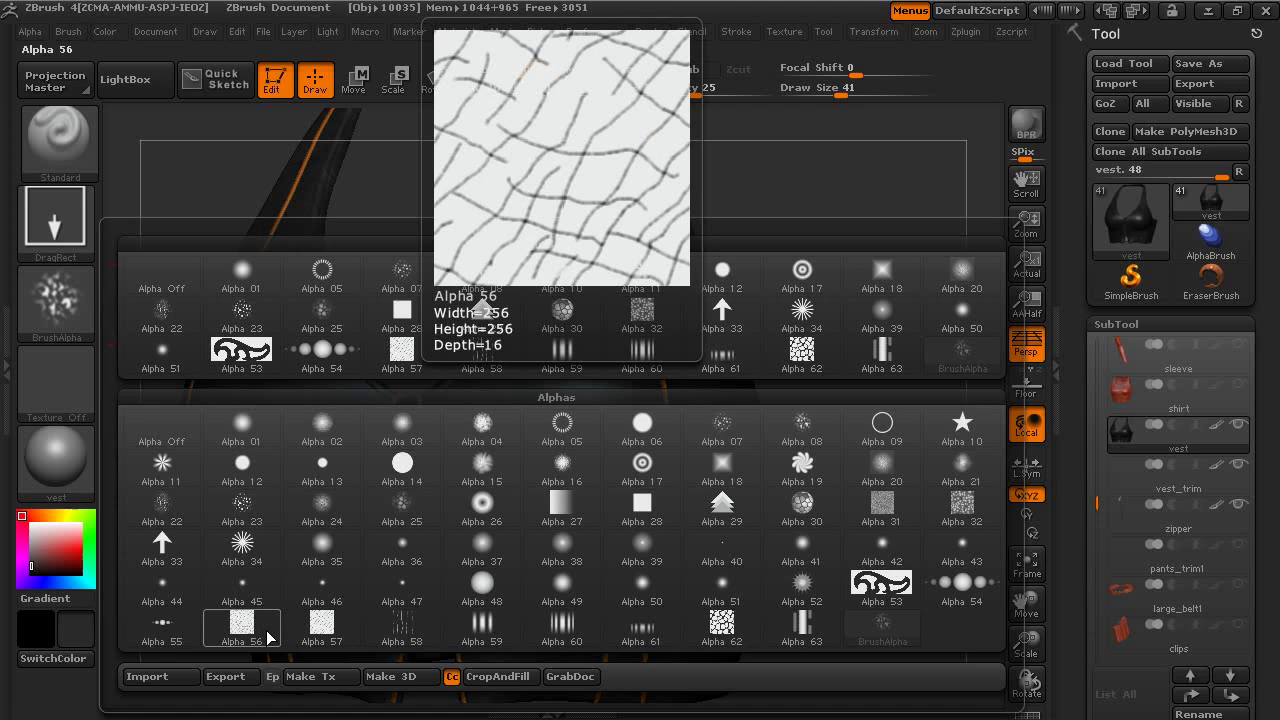
left_click(372, 645)
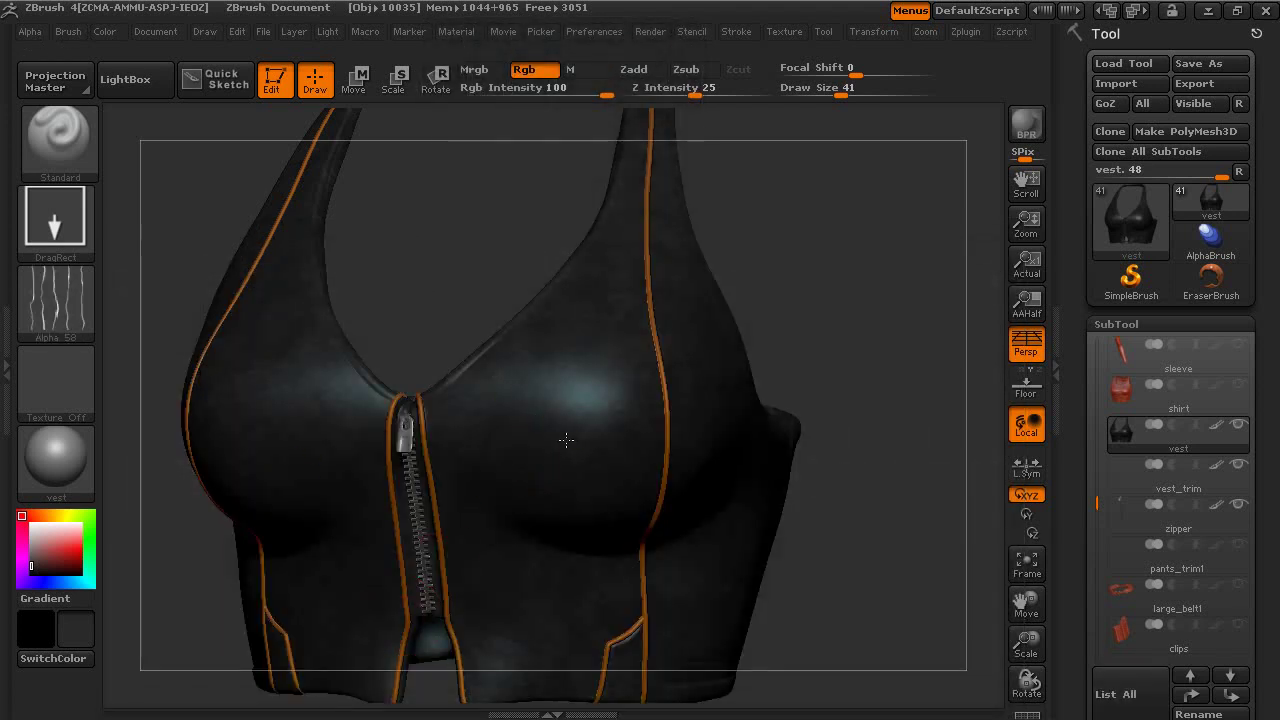
Set the brush to carve inward with Zsub and turn off Rgb color painting
left_click(634, 69)
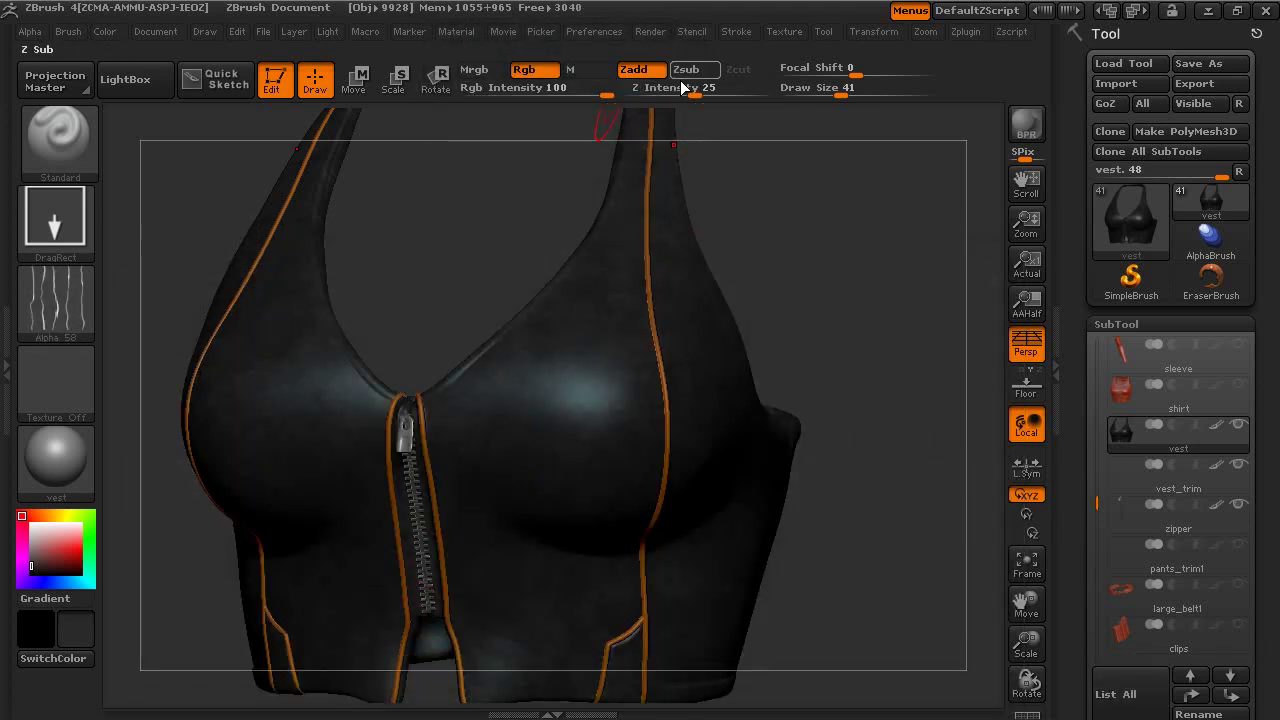
left_click(688, 70)
left_click(523, 69)
Try stamping creases into the vest's cup at Z Intensity 25 and undo the test
left_click_drag(505, 410, 560, 450)
left_click_drag(522, 392, 578, 428)
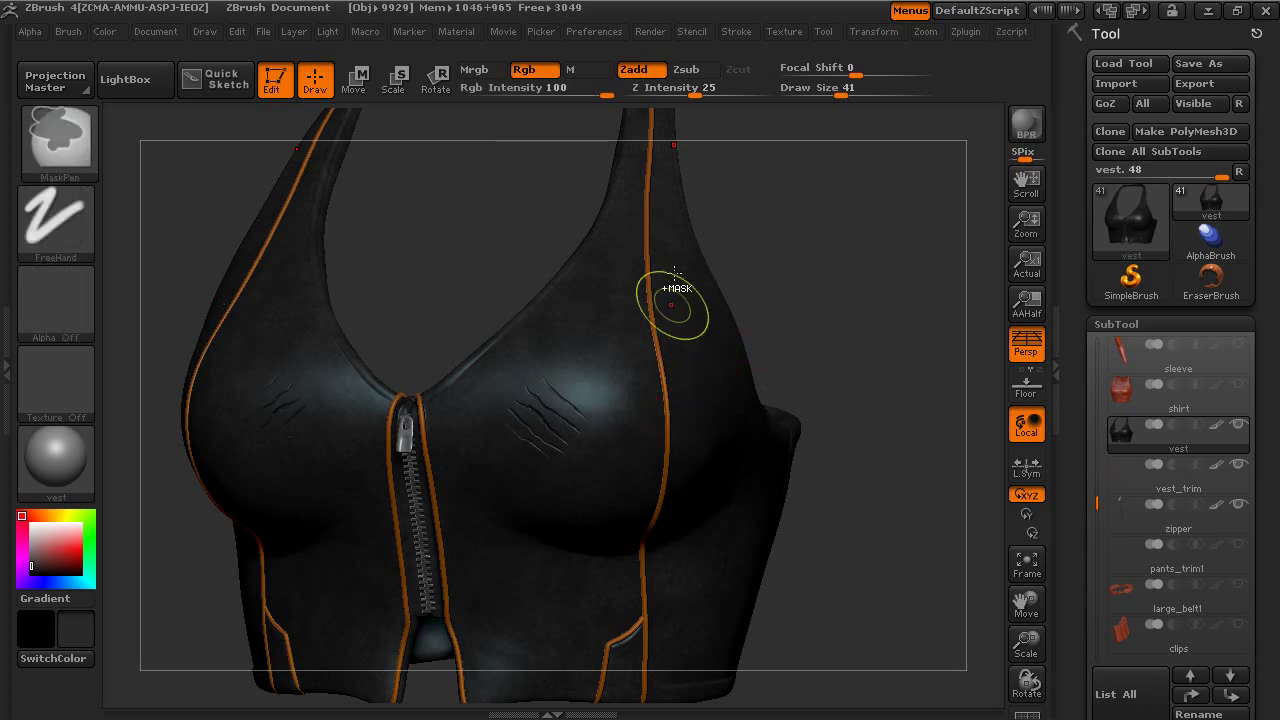
key("ctrl+z")
Lower the Z Intensity to 6 and stamp faint creases into the vest's cup
left_click_drag(695, 90, 658, 90)
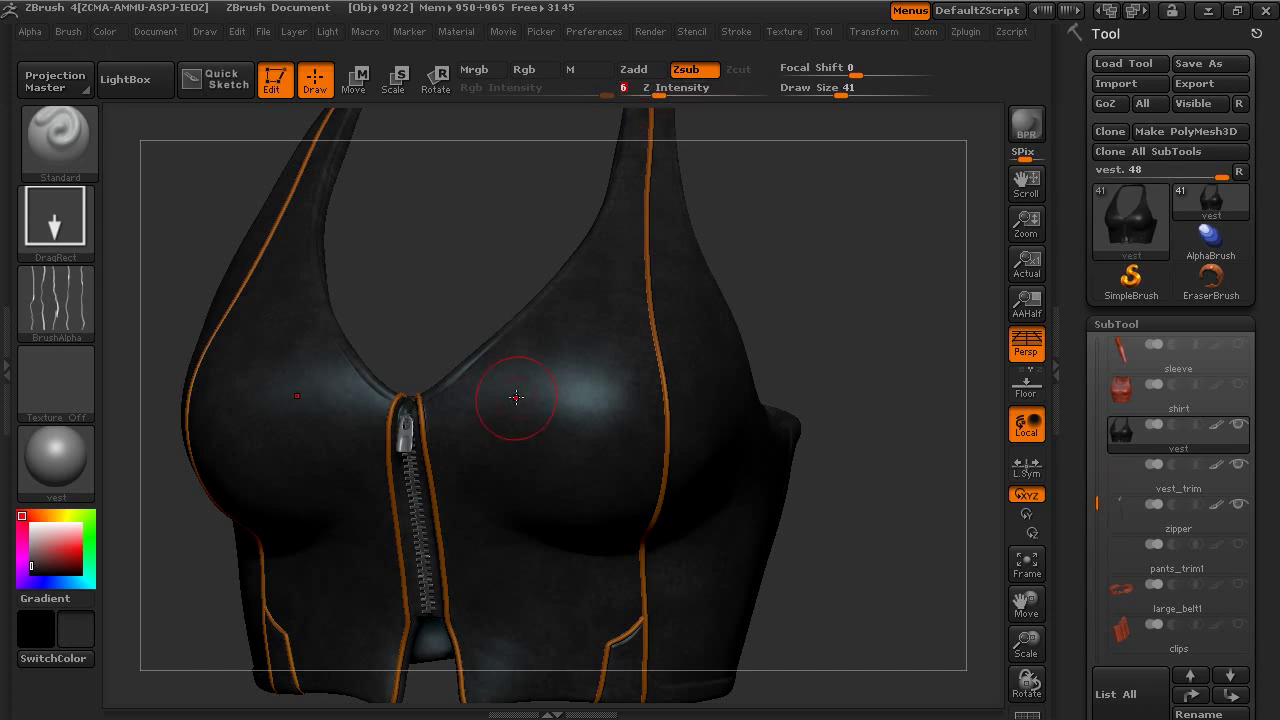
left_click_drag(534, 422, 575, 437)
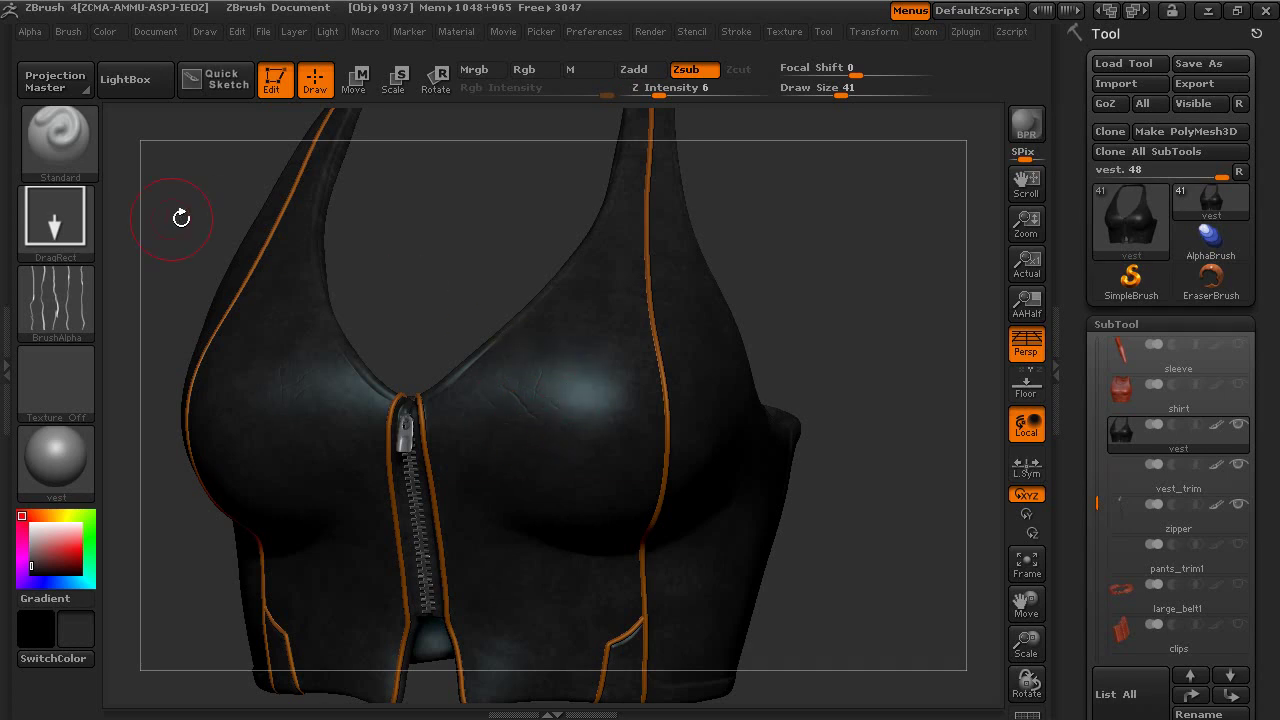
Switch the stroke to Color Spray and spray fine leather creases across the upper part of both cups
left_click(90, 229)
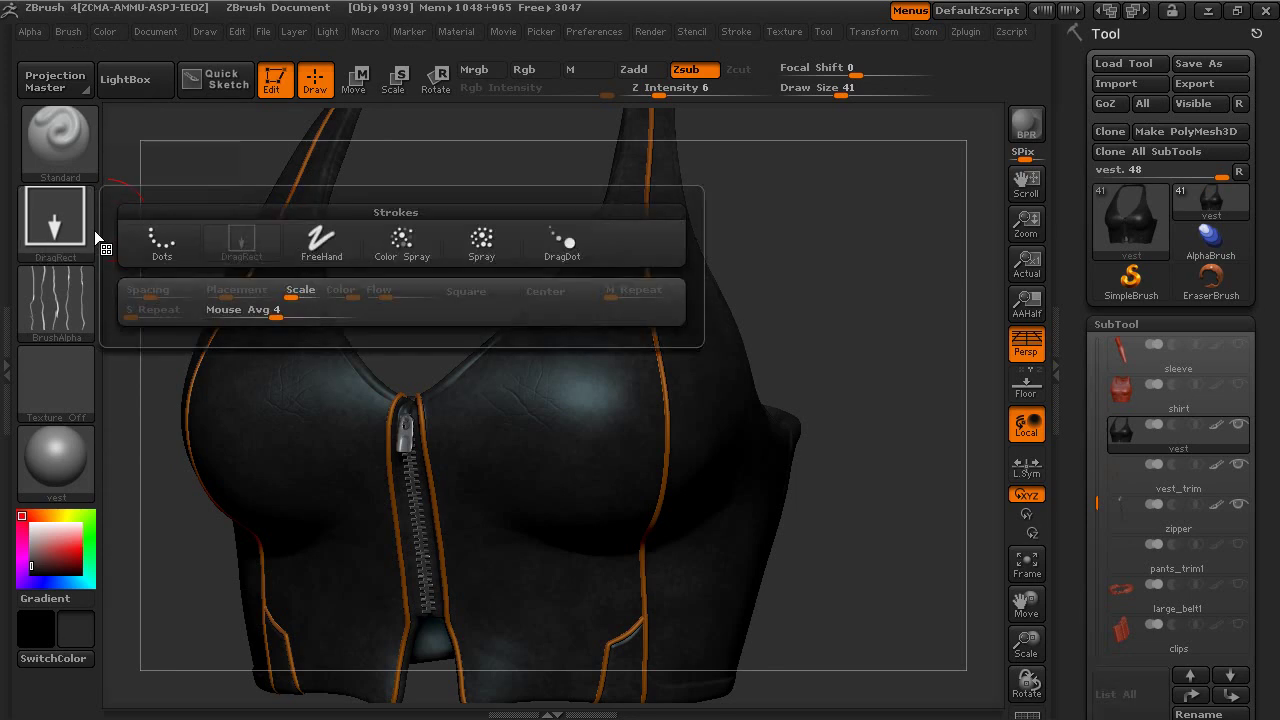
left_click(401, 243)
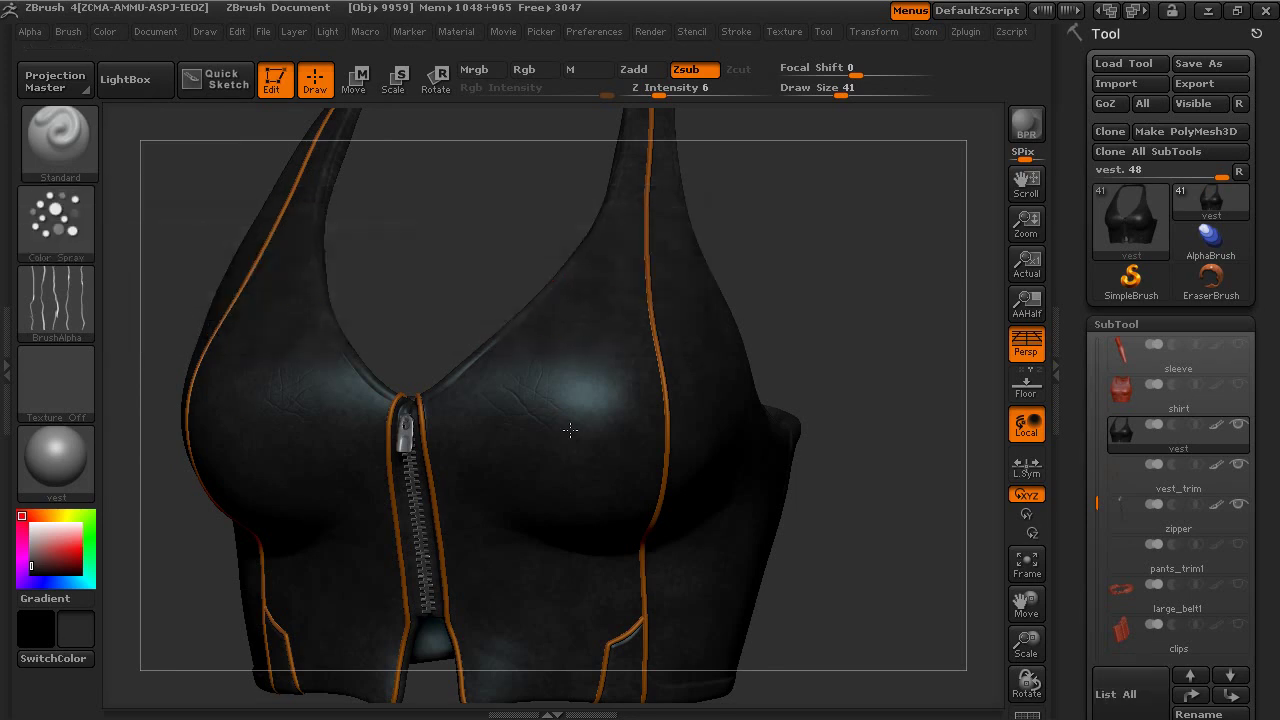
mouse_move(839, 318)
left_mouse_down("shift")
mouse_move(857, 291)
mouse_move(817, 326)
left_mouse_up("shift")
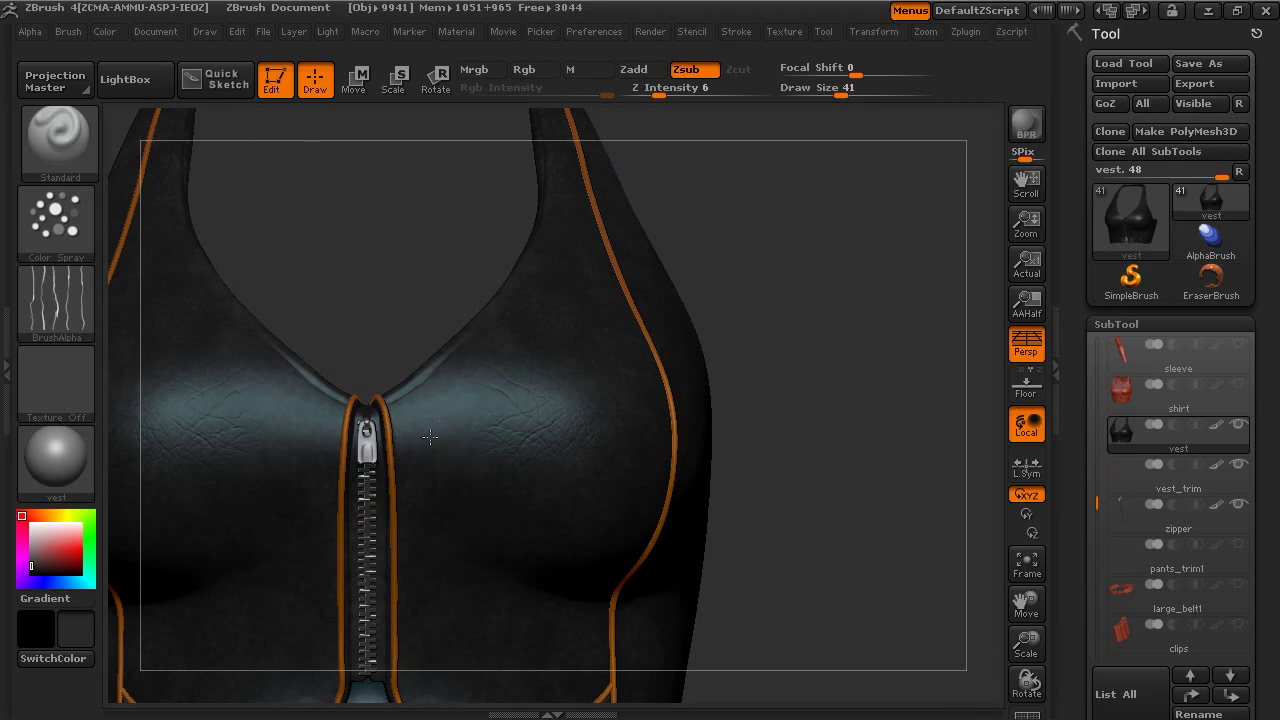
Increase the Draw Size to 84 and spray leather creases over the vest's lower front beside the zipper
mouse_move(771, 409)
left_mouse_down("alt")
mouse_move(809, 300)
mouse_move(842, 280)
left_mouse_up("alt")
key("space")
left_click_drag(836, 292, 790, 303)
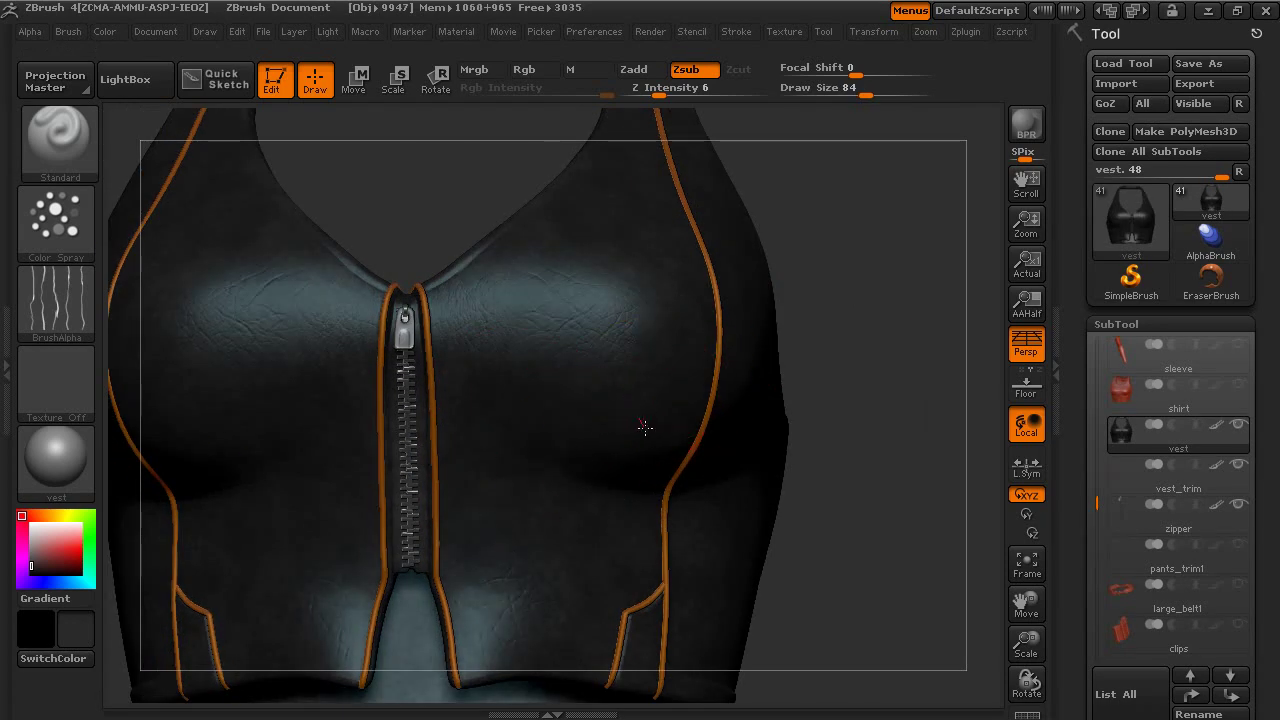
left_click_drag(823, 367, 837, 234)
mouse_move(551, 560)
left_mouse_down()
mouse_move(600, 557)
mouse_move(609, 580)
left_mouse_up()
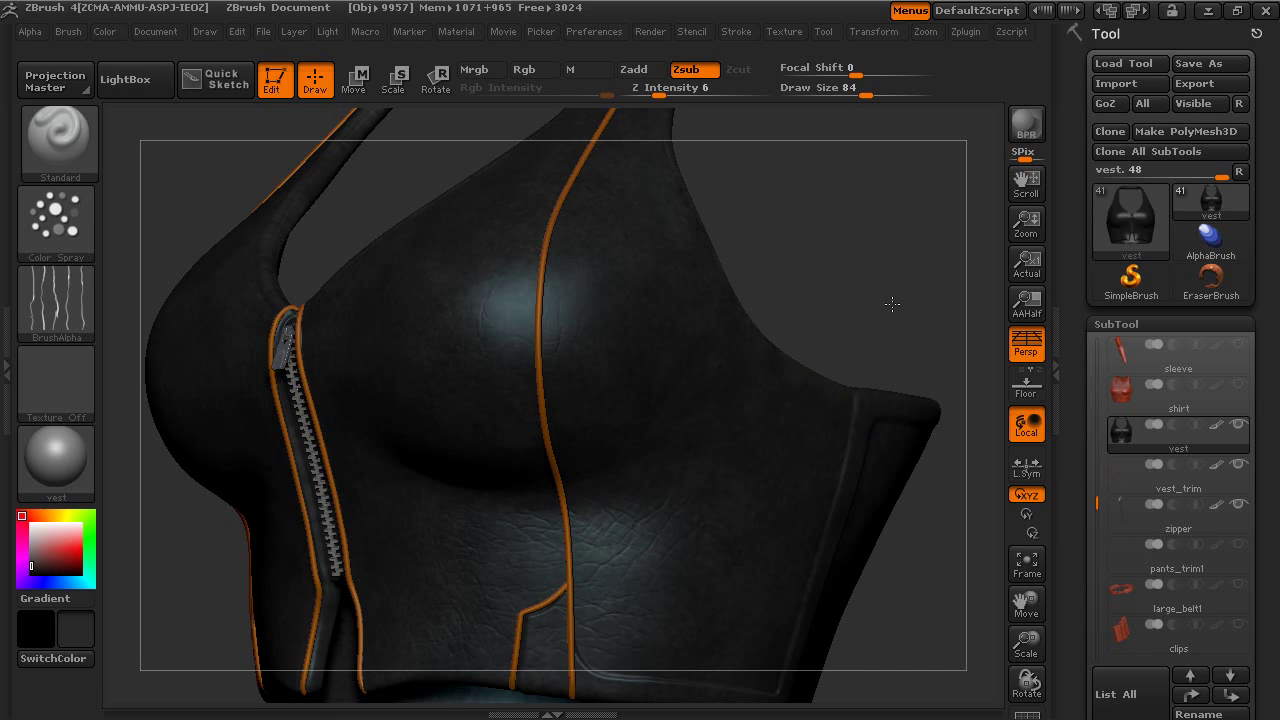
Spray the leather creases over the vest's side panel below the armhole
left_click_drag(891, 303, 811, 286)
mouse_move(640, 590)
left_mouse_down()
mouse_move(594, 603)
mouse_move(603, 557)
mouse_move(593, 572)
left_mouse_up()
left_click_drag(682, 497, 640, 535)
mouse_move(700, 432)
left_mouse_down()
mouse_move(668, 436)
mouse_move(637, 383)
mouse_move(651, 406)
mouse_move(626, 471)
left_mouse_up()
Spray short bursts of creases on the outer side of the cup, between the orange trim and the armhole
mouse_move(781, 248)
left_mouse_down("alt")
mouse_move(781, 284)
mouse_move(613, 397)
left_mouse_up("alt")
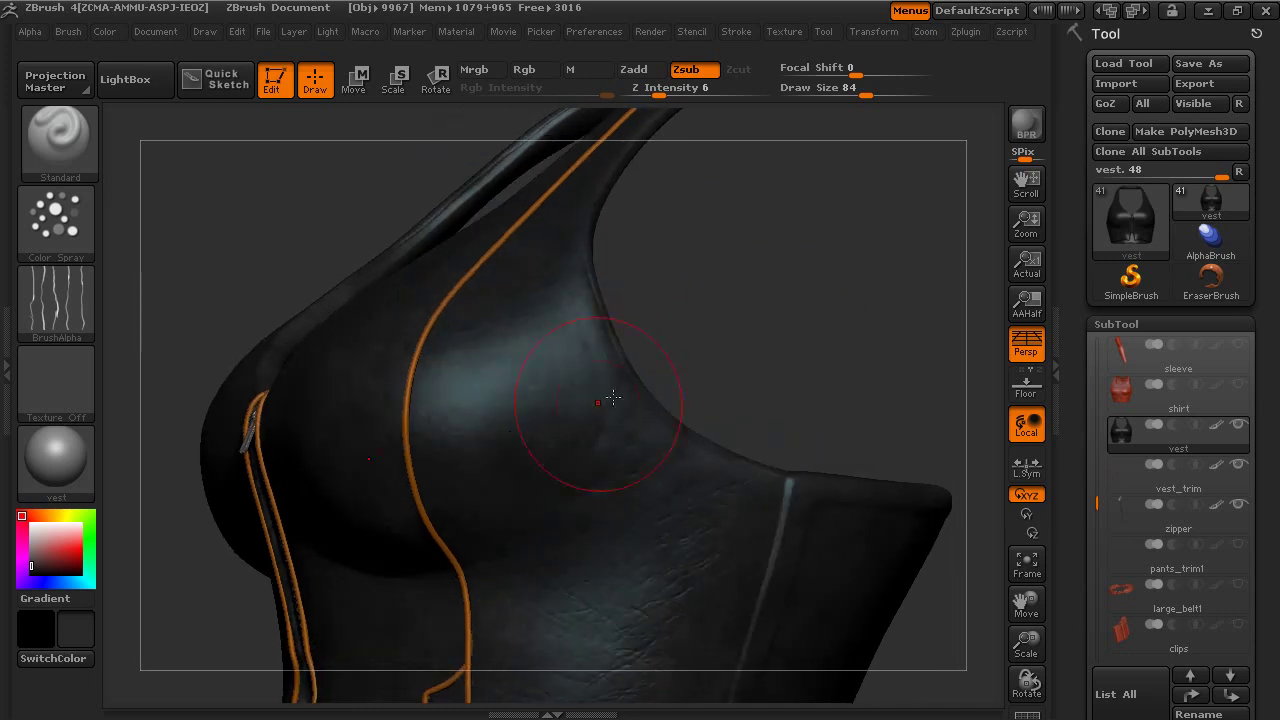
left_click(470, 465)
left_click(497, 471)
left_click(478, 480)
left_click(480, 505)
left_click(528, 391)
left_click(510, 396)
left_click(538, 391)
Add creases to the front of the cup and up toward the base of the shoulder strap
left_click_drag(651, 325, 722, 316)
left_click(372, 460)
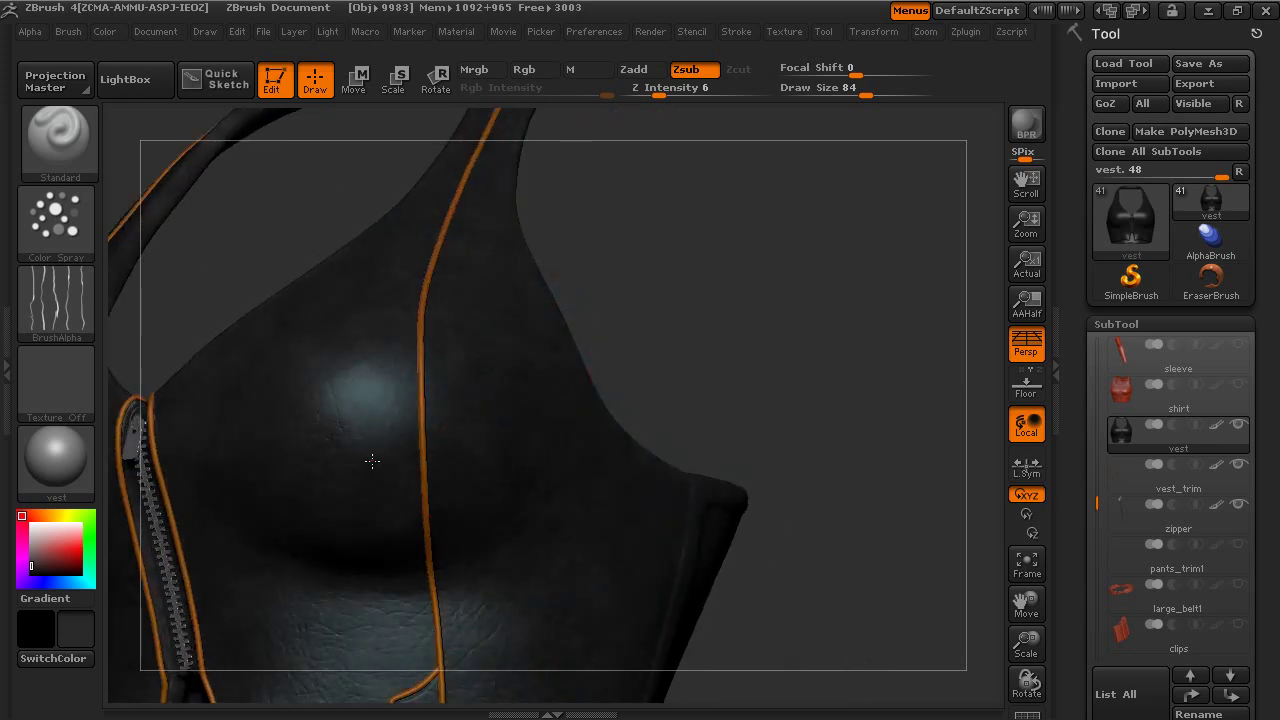
left_click(392, 421)
mouse_move(641, 262)
left_mouse_down()
mouse_move(714, 316)
mouse_move(671, 364)
left_mouse_up()
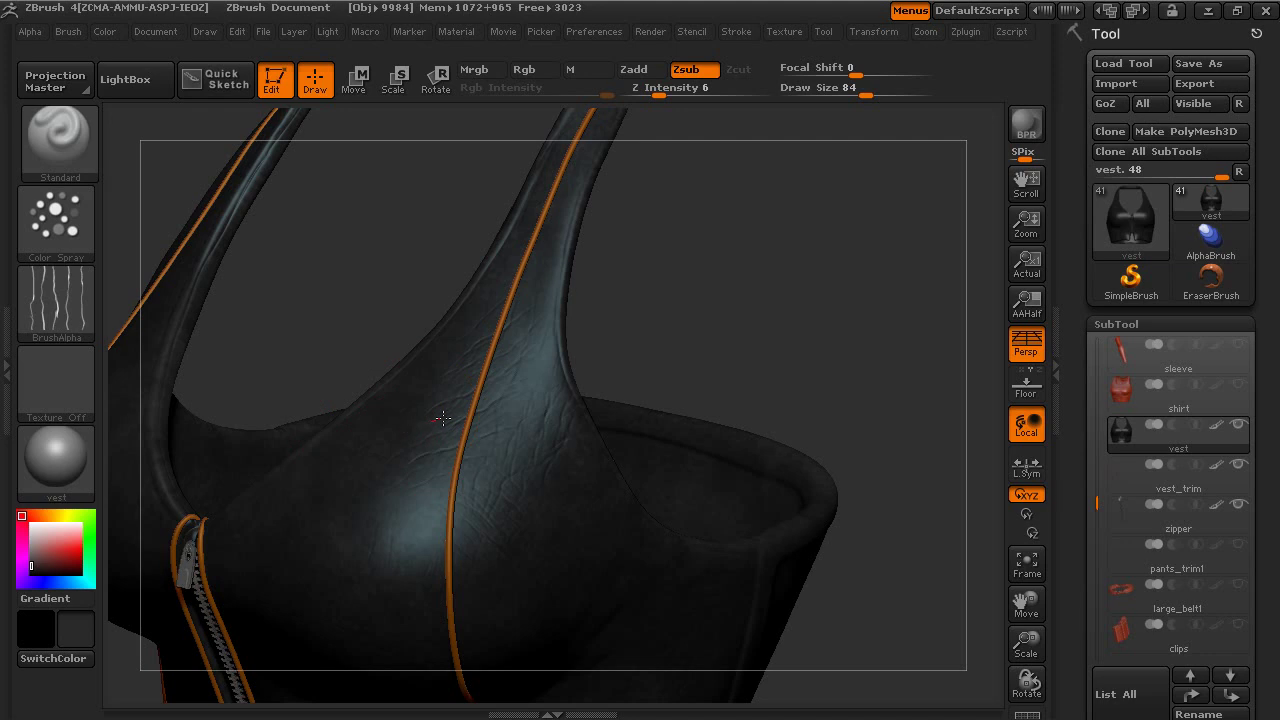
Reduce the Draw Size to 58 and spray creases along the length of the vest's shoulder strap
mouse_move(700, 310)
left_mouse_down()
mouse_move(763, 286)
mouse_move(604, 349)
left_mouse_up()
left_click_drag(694, 319, 905, 299, "alt")
left_click_drag(877, 240, 680, 395, "alt")
left_click_drag(732, 282, 680, 420)
left_click_drag(747, 304, 777, 288)
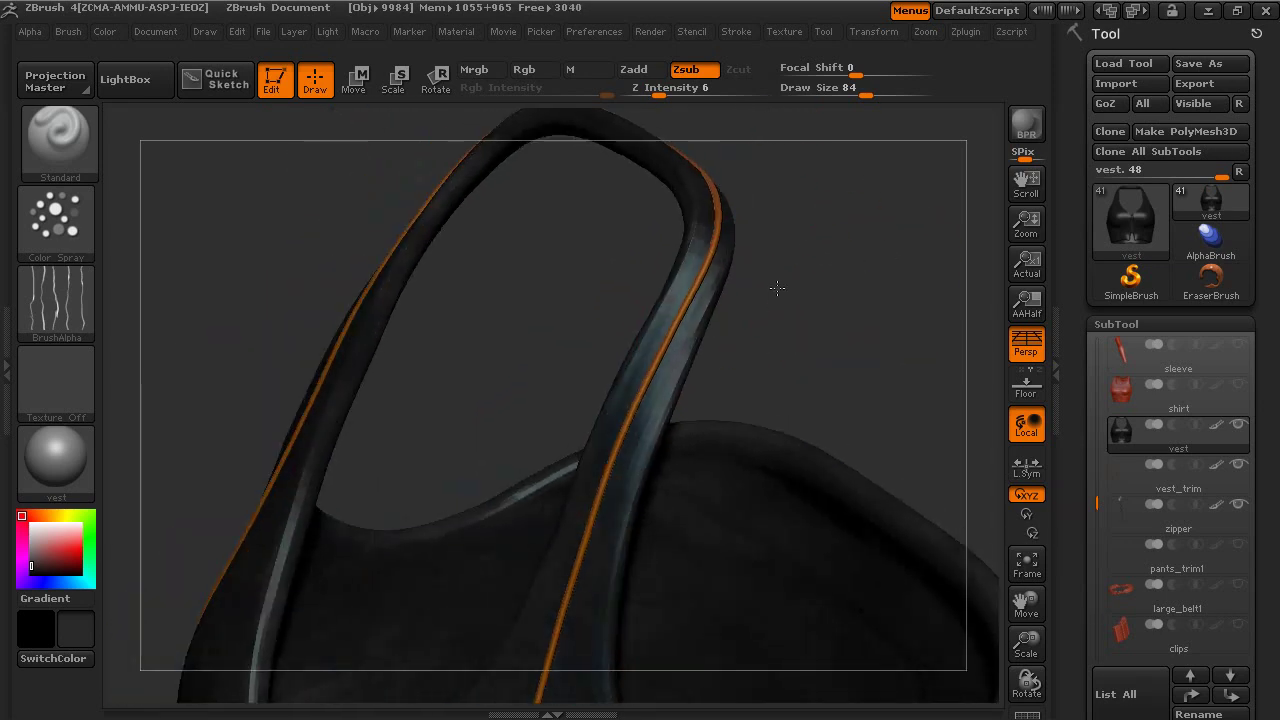
key("space")
mouse_move(849, 243)
left_mouse_down()
mouse_move(834, 245)
mouse_move(746, 374)
mouse_move(593, 405)
left_mouse_up()
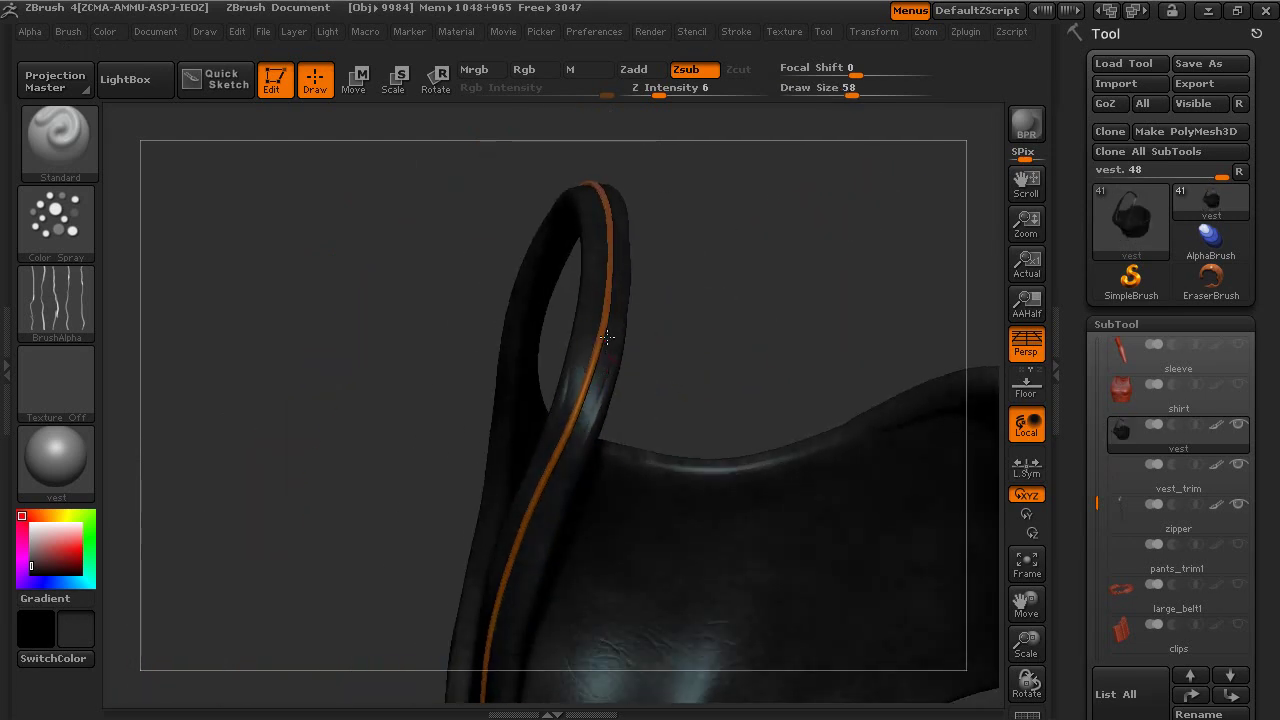
left_click_drag(659, 290, 643, 363)
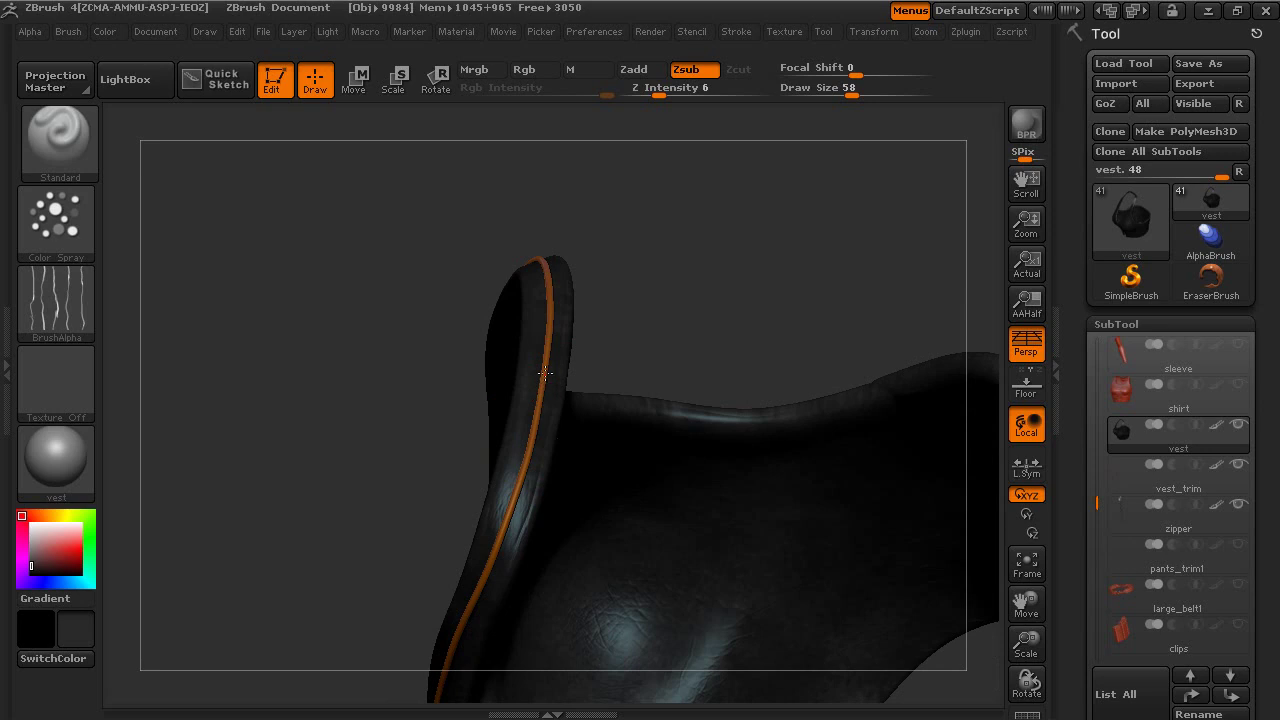
left_click_drag(659, 264, 645, 345)
left_click_drag(560, 364, 504, 512)
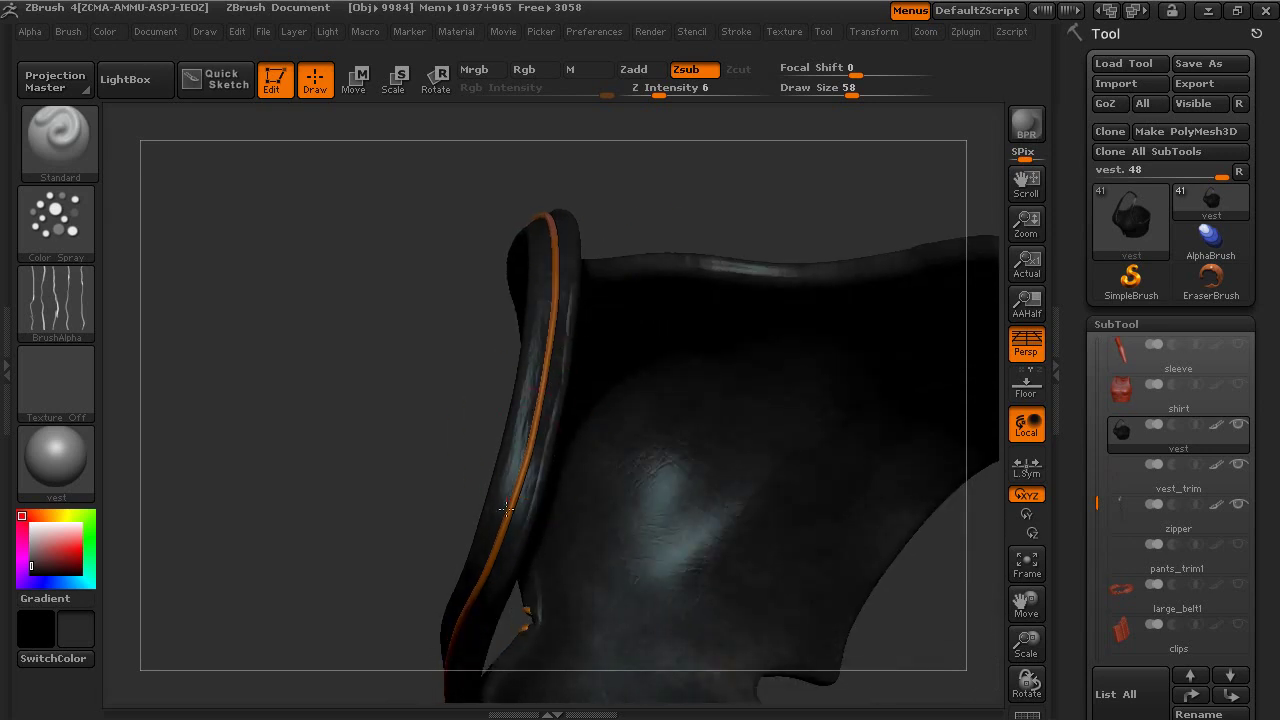
Spray more creases on the vest's front along the neckline, beside the zipper and down to the hem
mouse_move(684, 262)
left_mouse_down()
mouse_move(768, 189)
mouse_move(714, 397)
mouse_move(740, 397)
mouse_move(771, 337)
mouse_move(944, 366)
mouse_move(690, 310)
left_mouse_up()
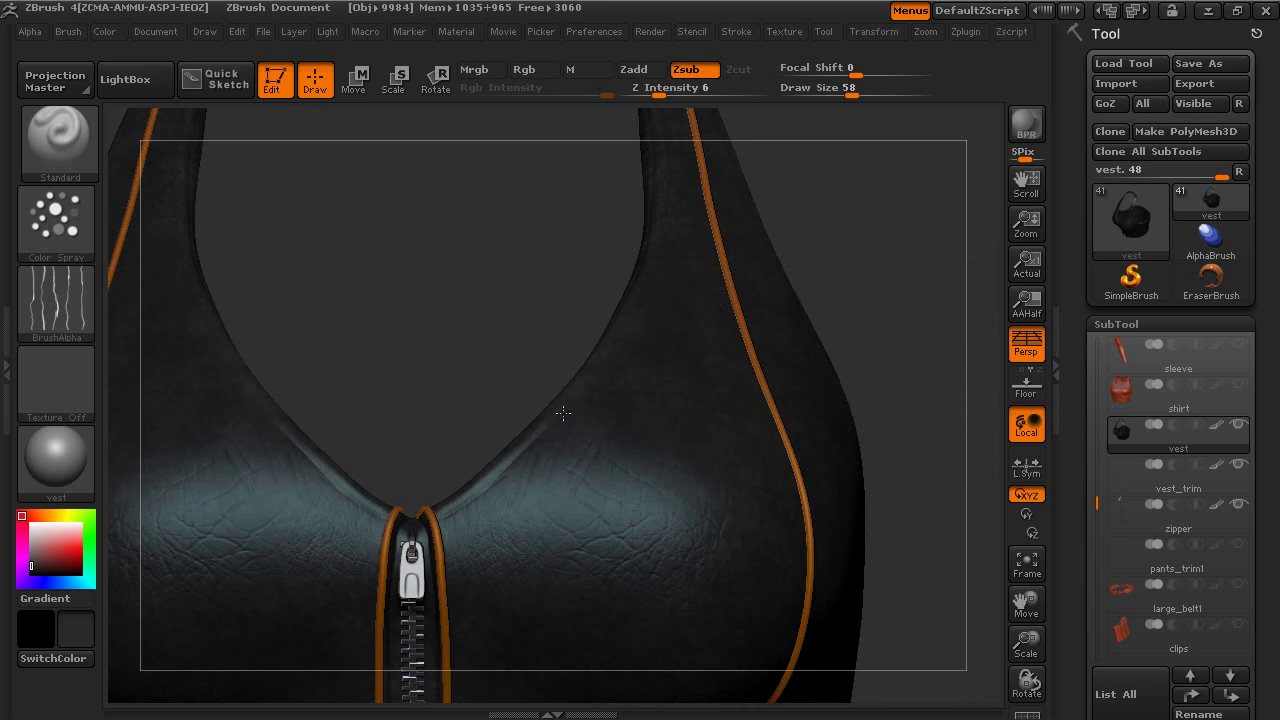
left_click_drag(863, 342, 541, 379)
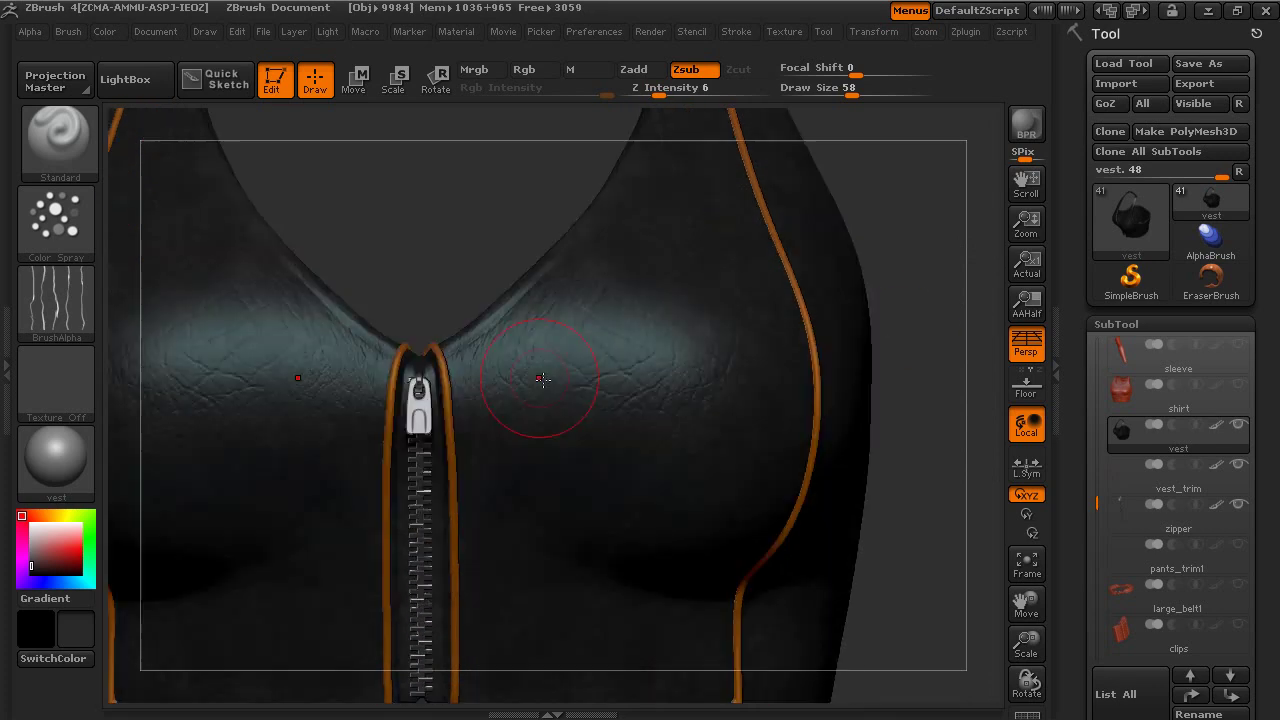
left_click_drag(900, 512, 892, 211)
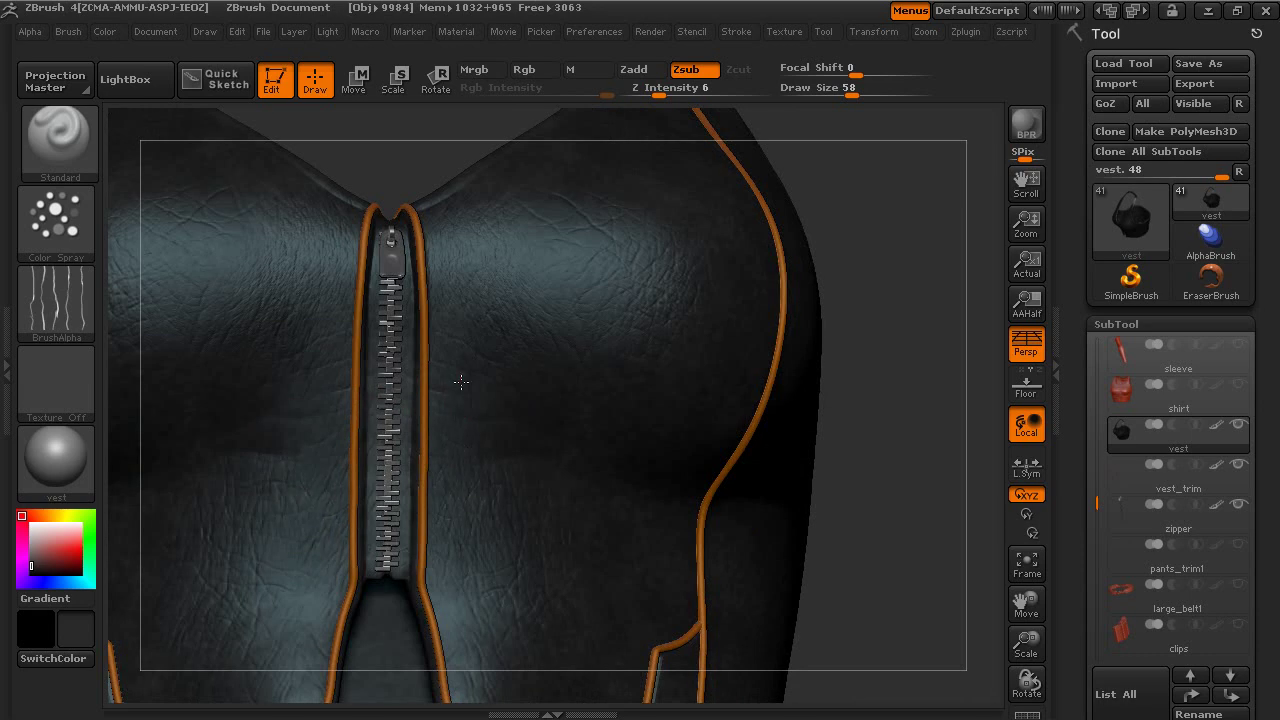
left_click_drag(850, 560, 459, 477)
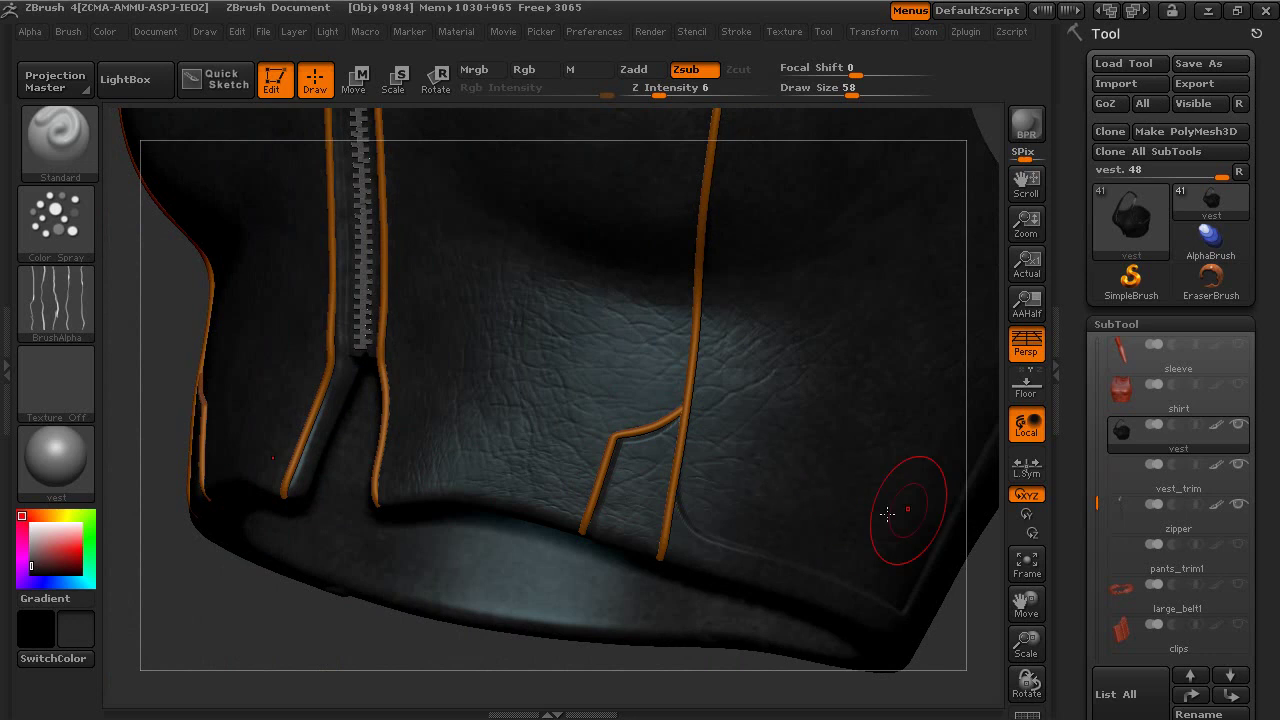
Spray the leather creases over the vest's side and back panels
left_click_drag(915, 625, 563, 373)
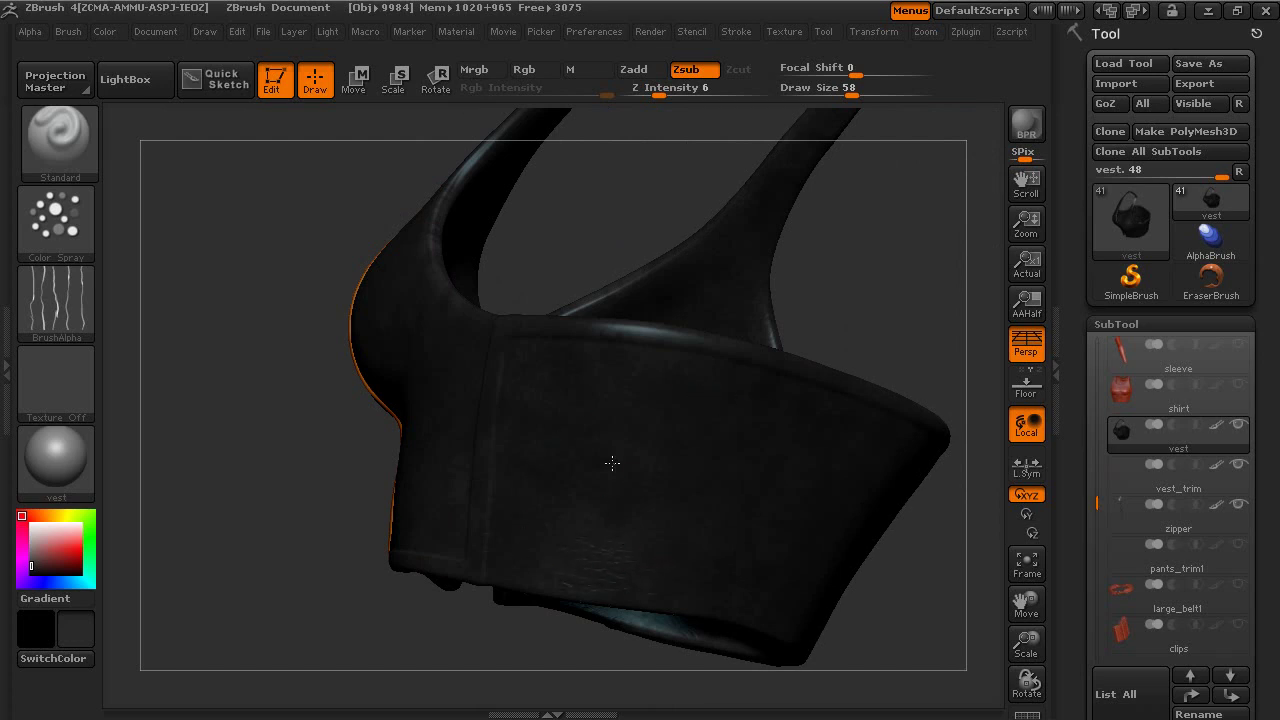
left_click_drag(863, 367, 734, 403)
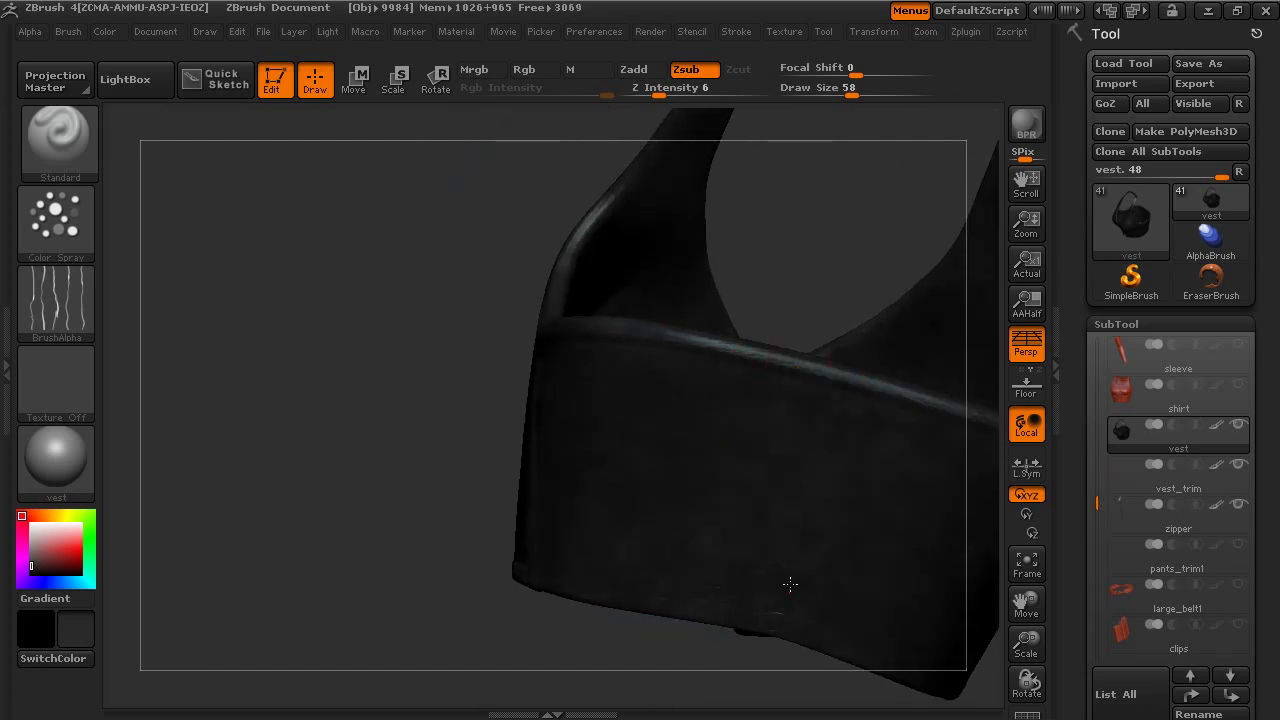
left_click_drag(790, 584, 557, 491)
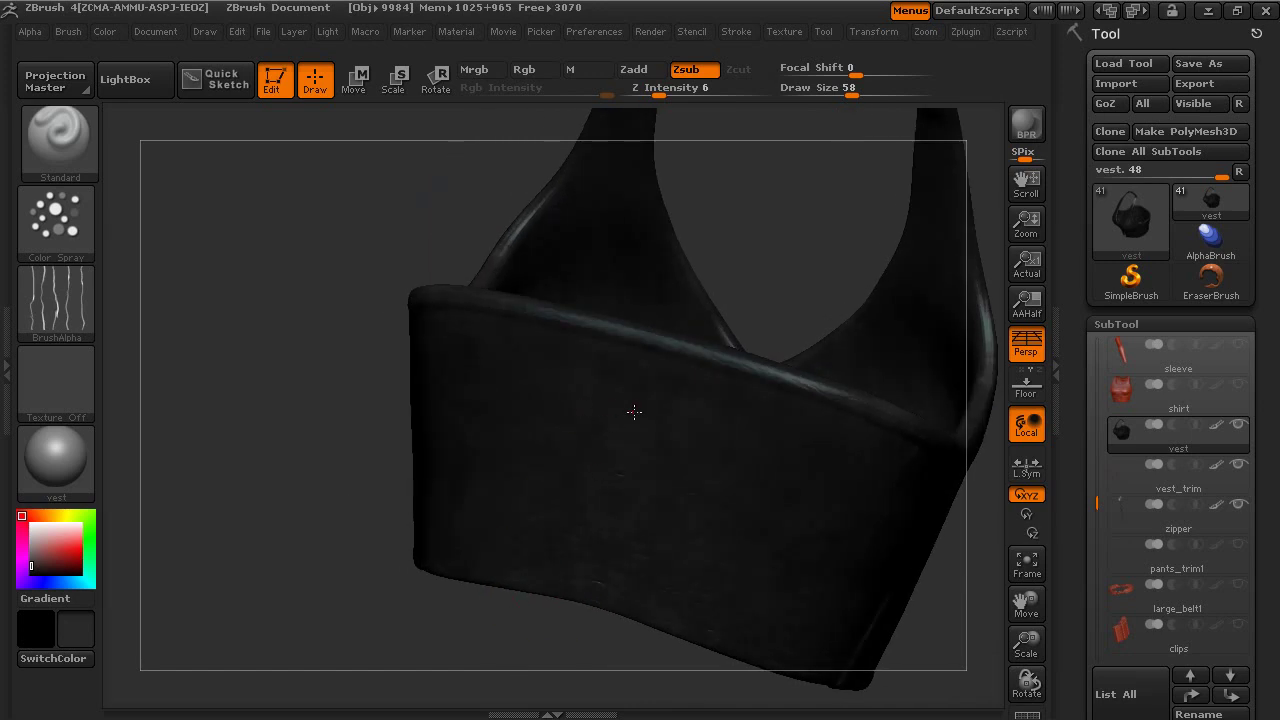
left_click_drag(434, 598, 232, 572)
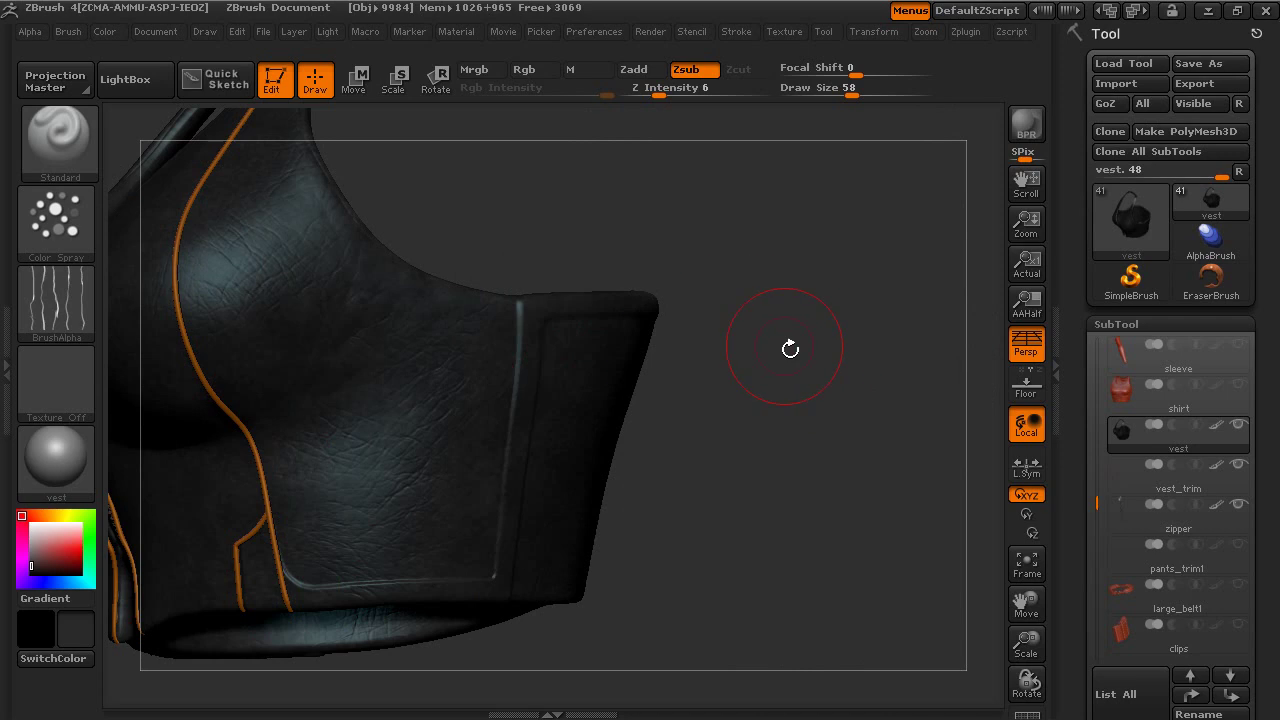
Set the Standard brush to a FreeHand stroke with no alpha, a lighter grey colour and Rgb painting only, with Zsub off
left_click_drag(790, 348, 809, 317)
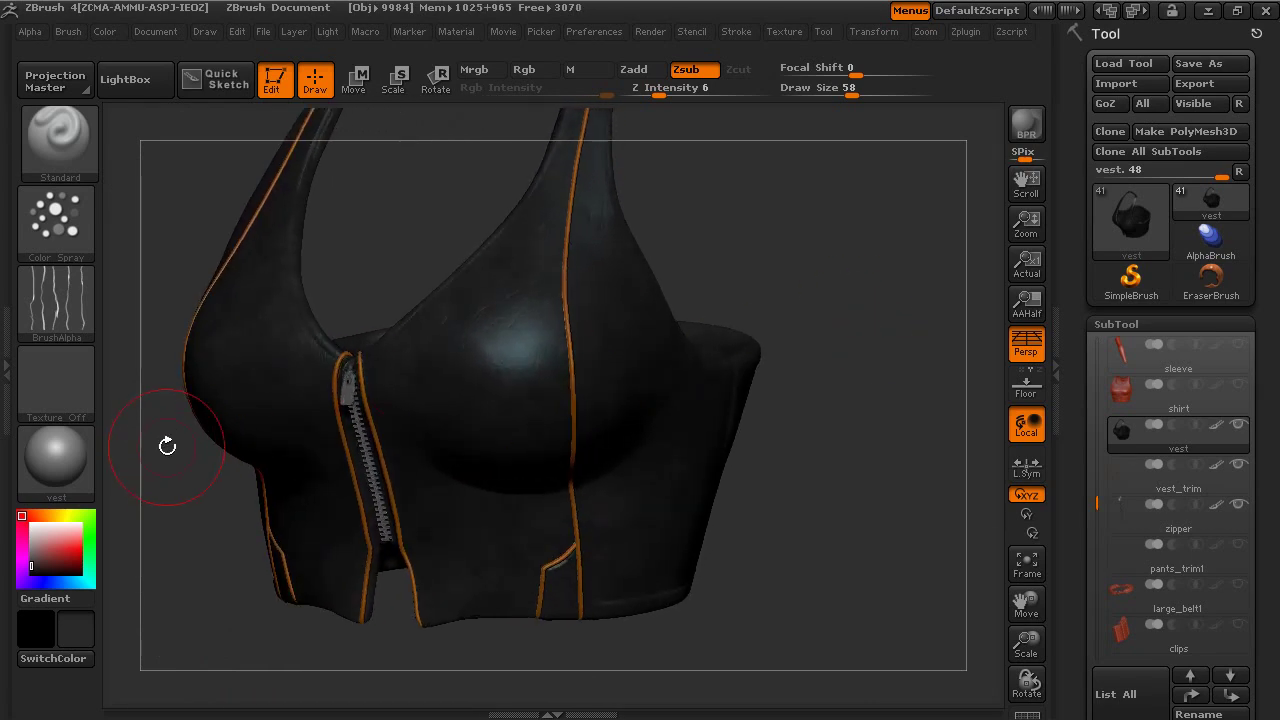
left_click(66, 217)
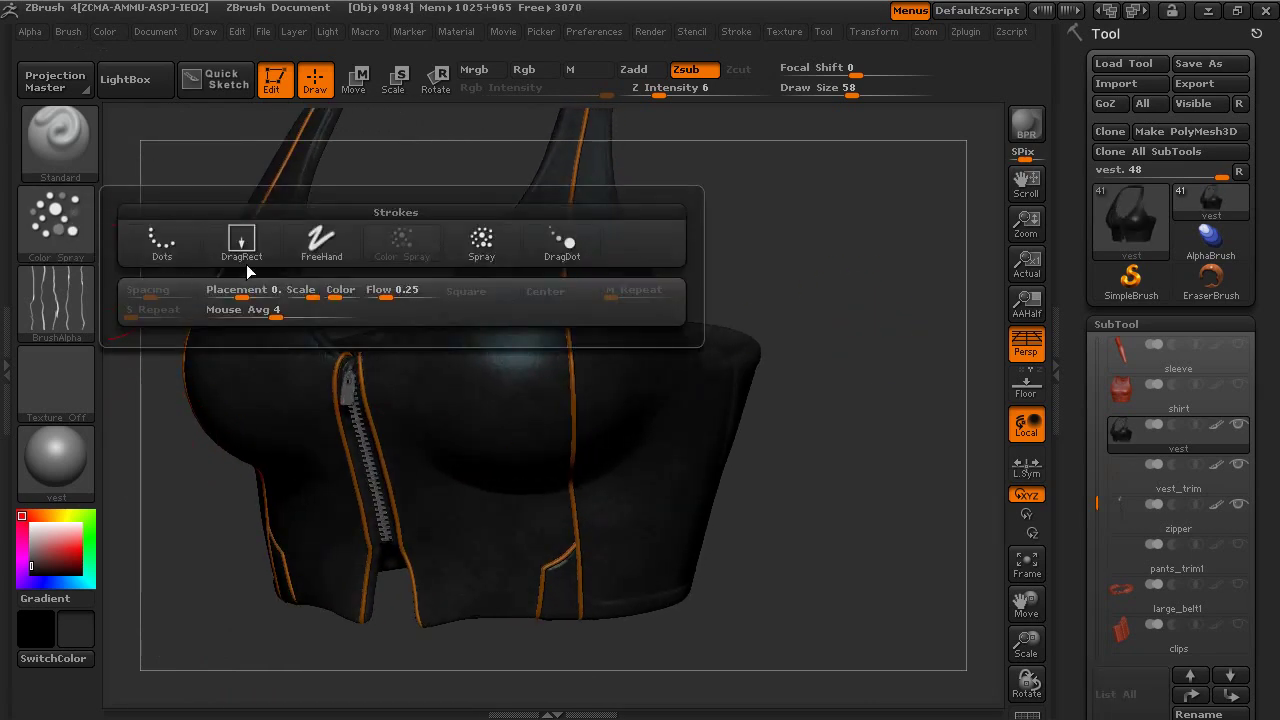
left_click(335, 250)
left_click(56, 302)
left_click(234, 386)
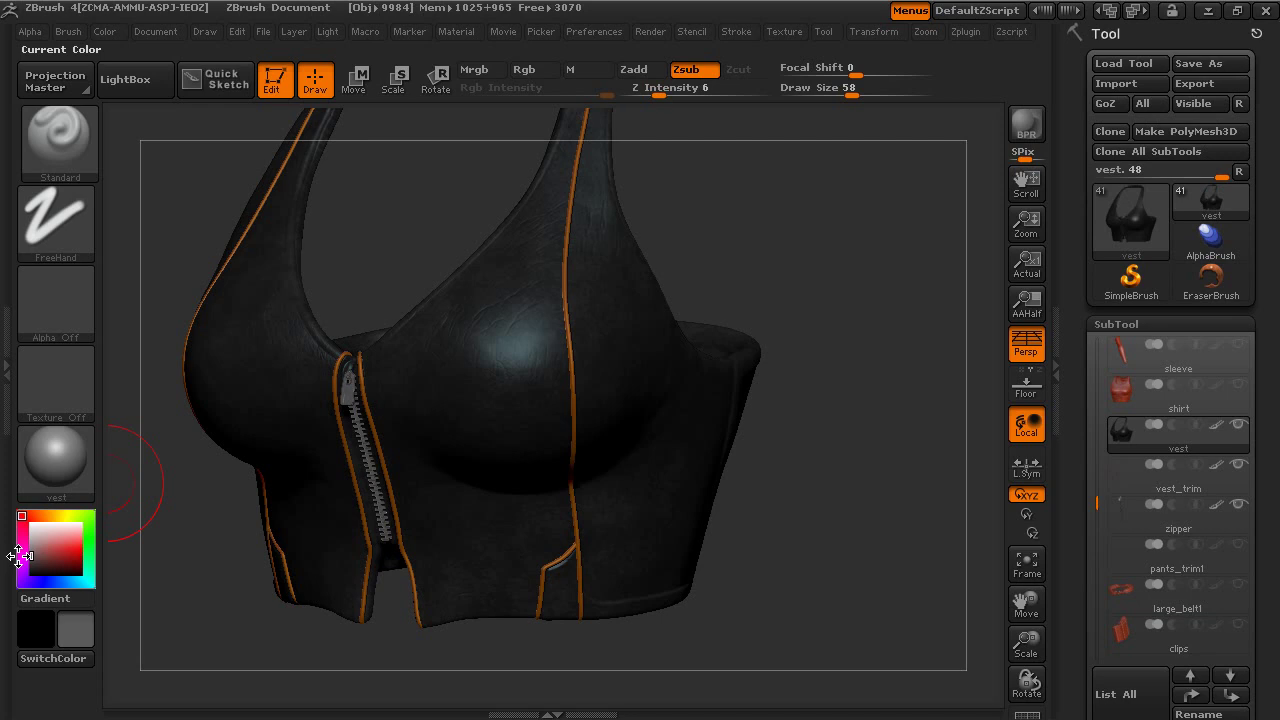
left_click(524, 70)
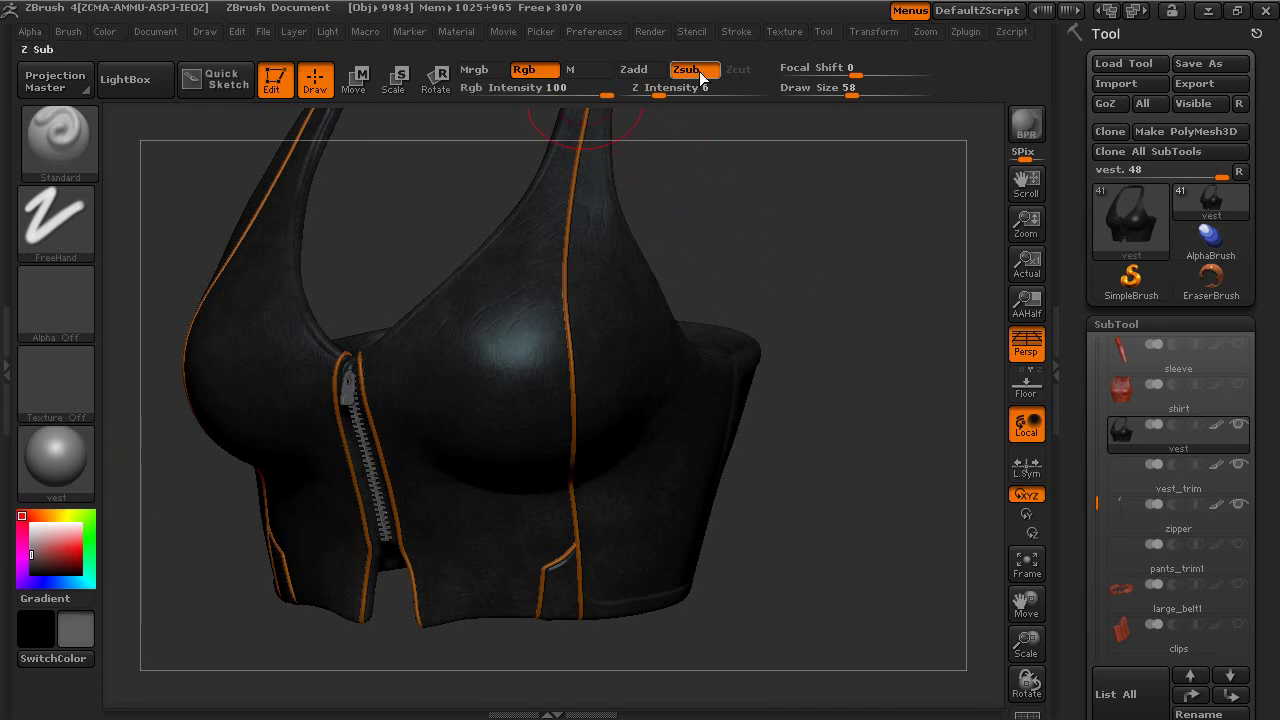
left_click(688, 70)
Reduce the Draw Size to 17, paint the small corner panel beside the vest's front seam grey and smooth away its creases
mouse_move(829, 314)
left_mouse_down()
mouse_move(866, 331)
mouse_move(871, 263)
mouse_move(854, 263)
left_mouse_up()
key("space")
mouse_move(849, 431)
left_mouse_down()
mouse_move(875, 432)
mouse_move(911, 540)
mouse_move(951, 406)
left_mouse_up()
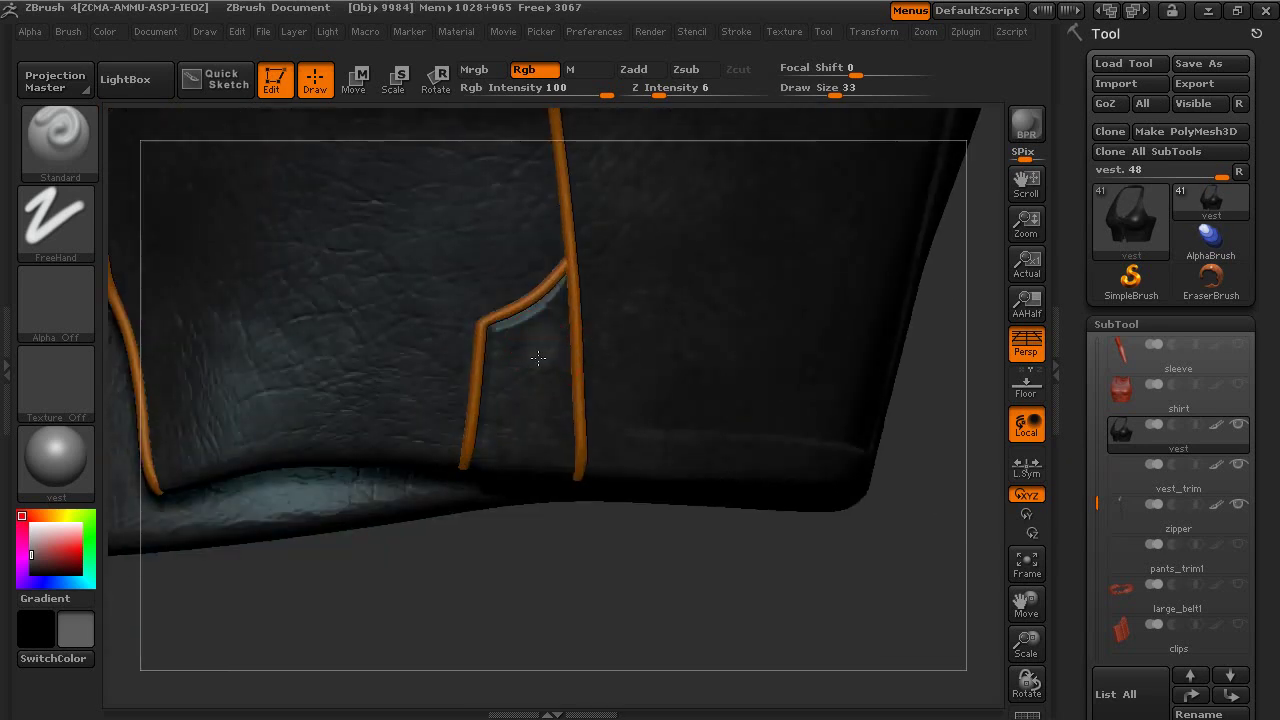
key("space")
mouse_move(540, 345)
left_mouse_down()
mouse_move(525, 345)
mouse_move(540, 345)
left_mouse_up()
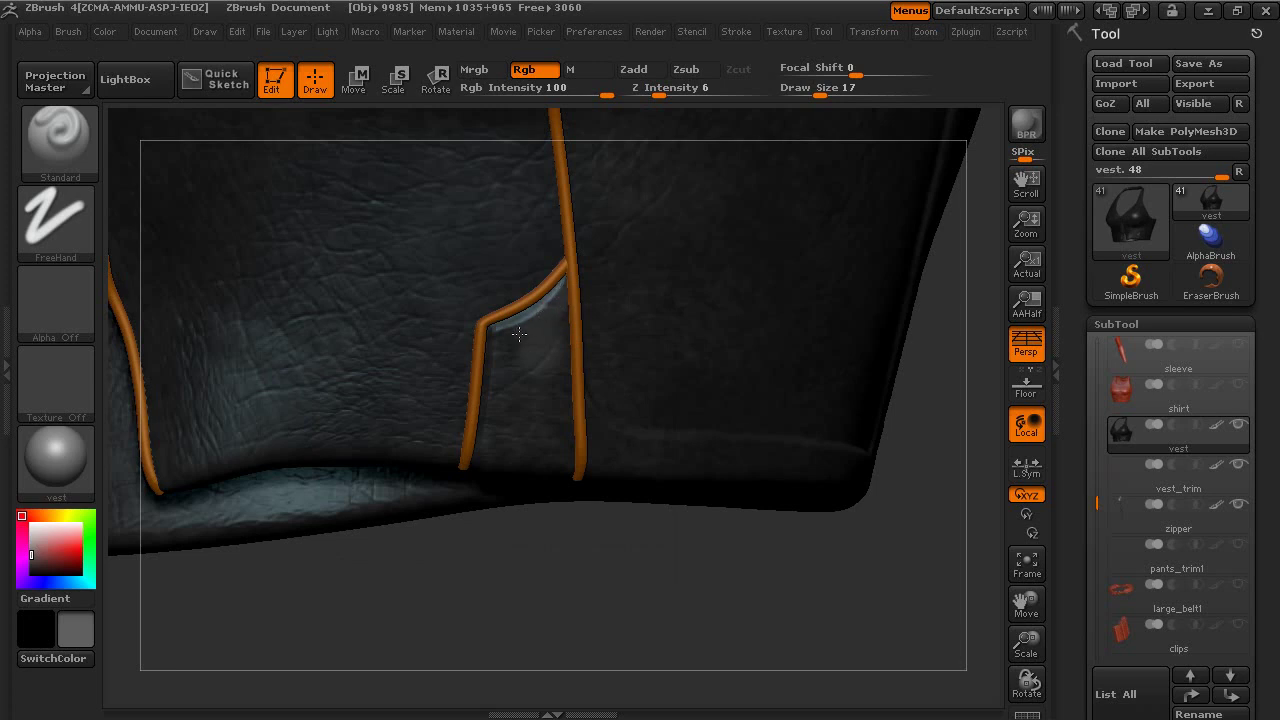
left_click_drag(508, 334, 499, 393)
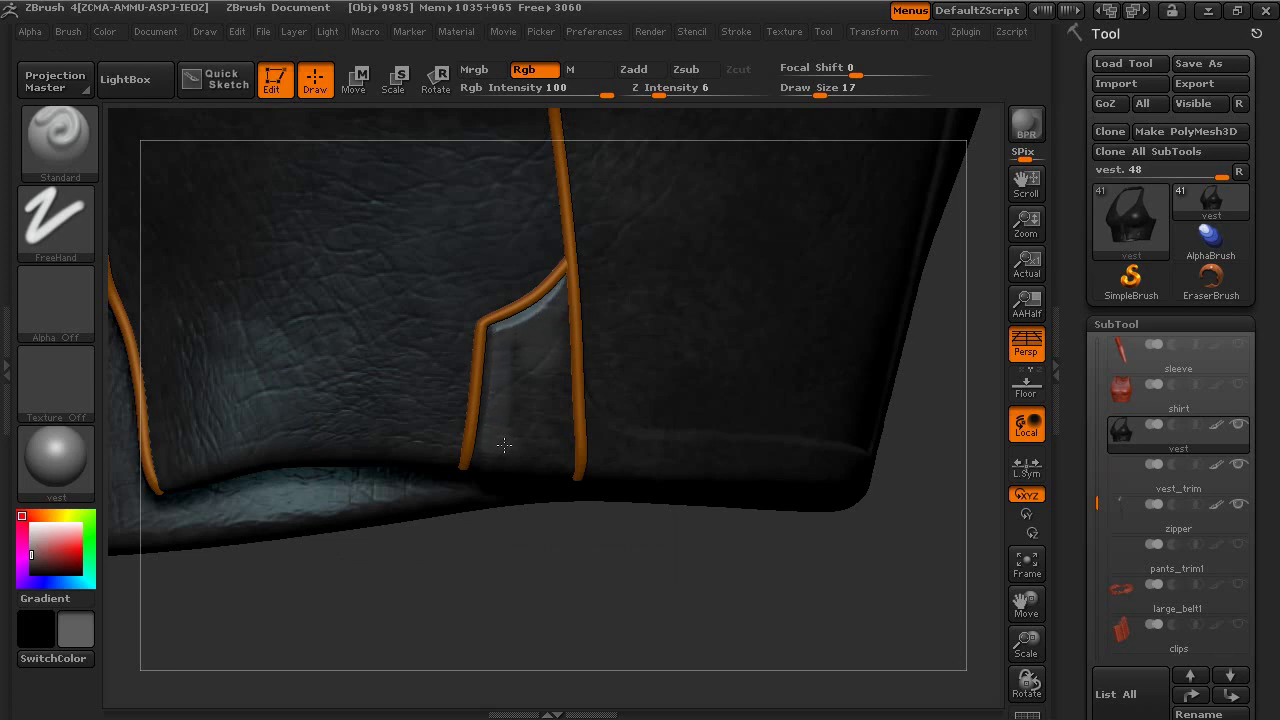
mouse_move(504, 445)
left_mouse_down()
mouse_move(543, 457)
mouse_move(560, 428)
mouse_move(531, 446)
mouse_move(516, 410)
left_mouse_up()
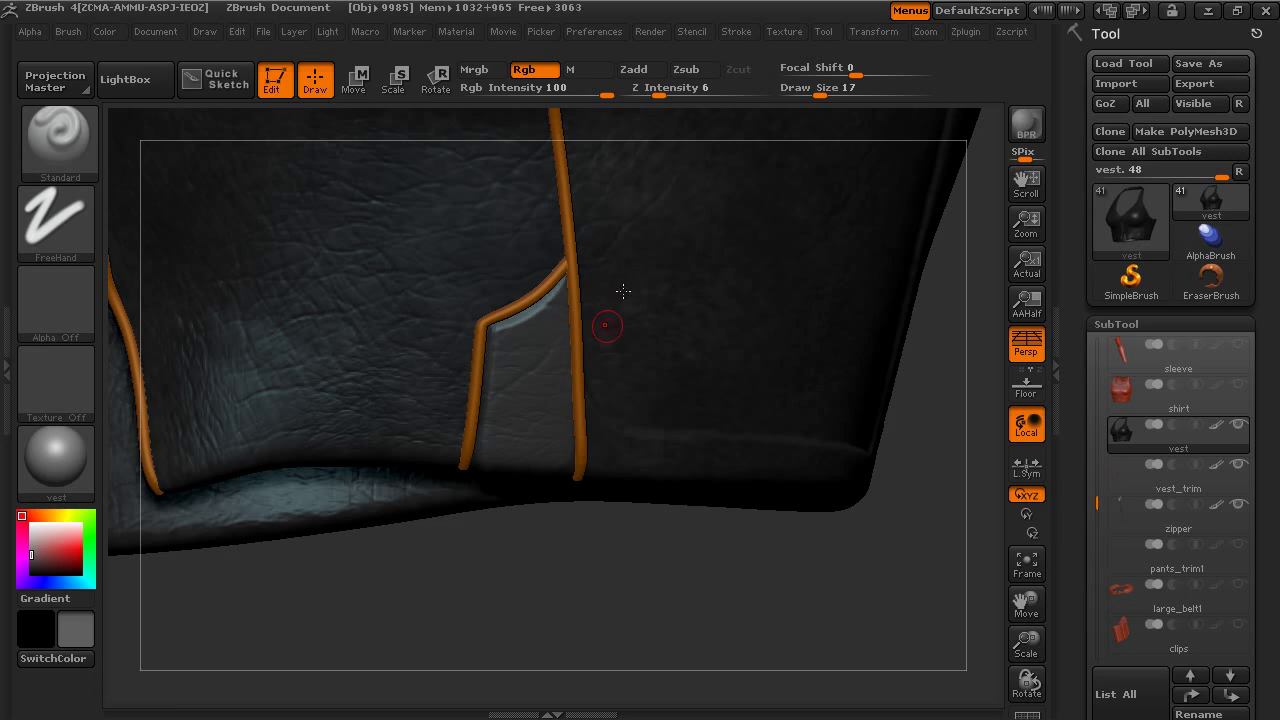
key("shift")
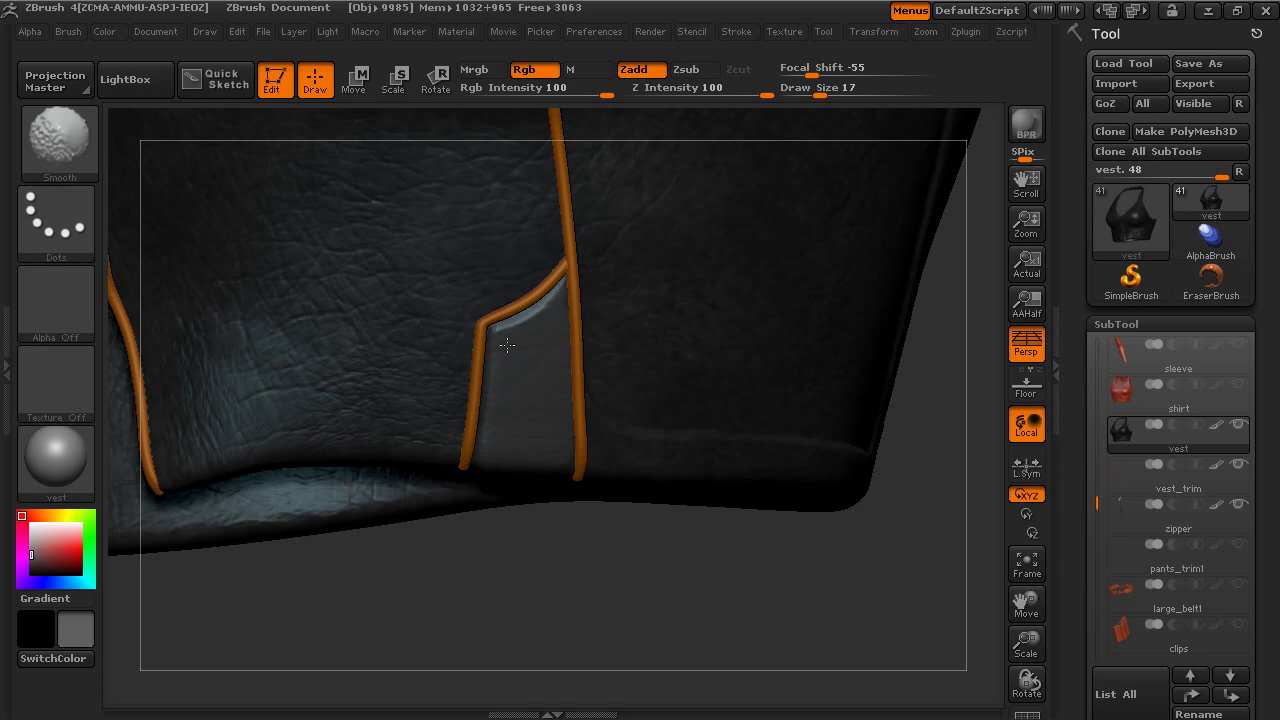
Paint the hem strip below the vest's side panel in the same lighter grey
mouse_move(600, 585)
left_mouse_down()
mouse_move(663, 560)
mouse_move(580, 537)
mouse_move(445, 402)
mouse_move(544, 405)
mouse_move(637, 428)
left_mouse_up()
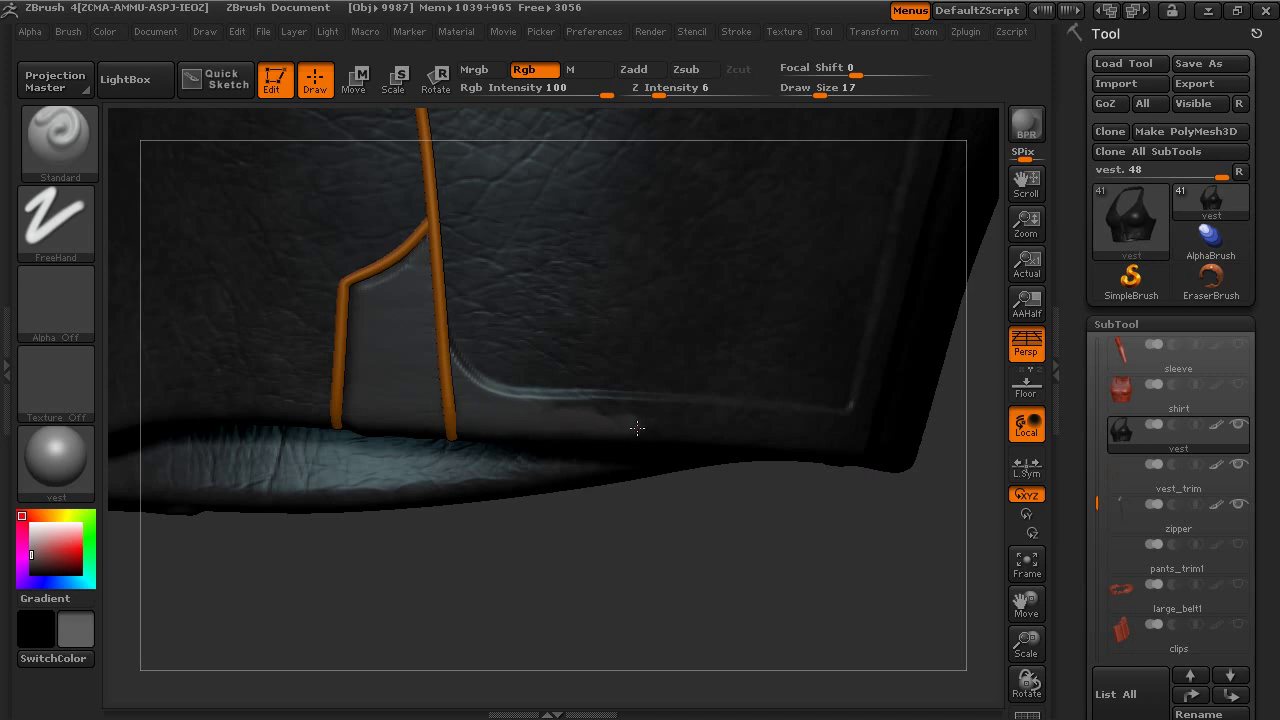
mouse_move(539, 404)
left_mouse_down()
mouse_move(712, 414)
mouse_move(622, 426)
left_mouse_up()
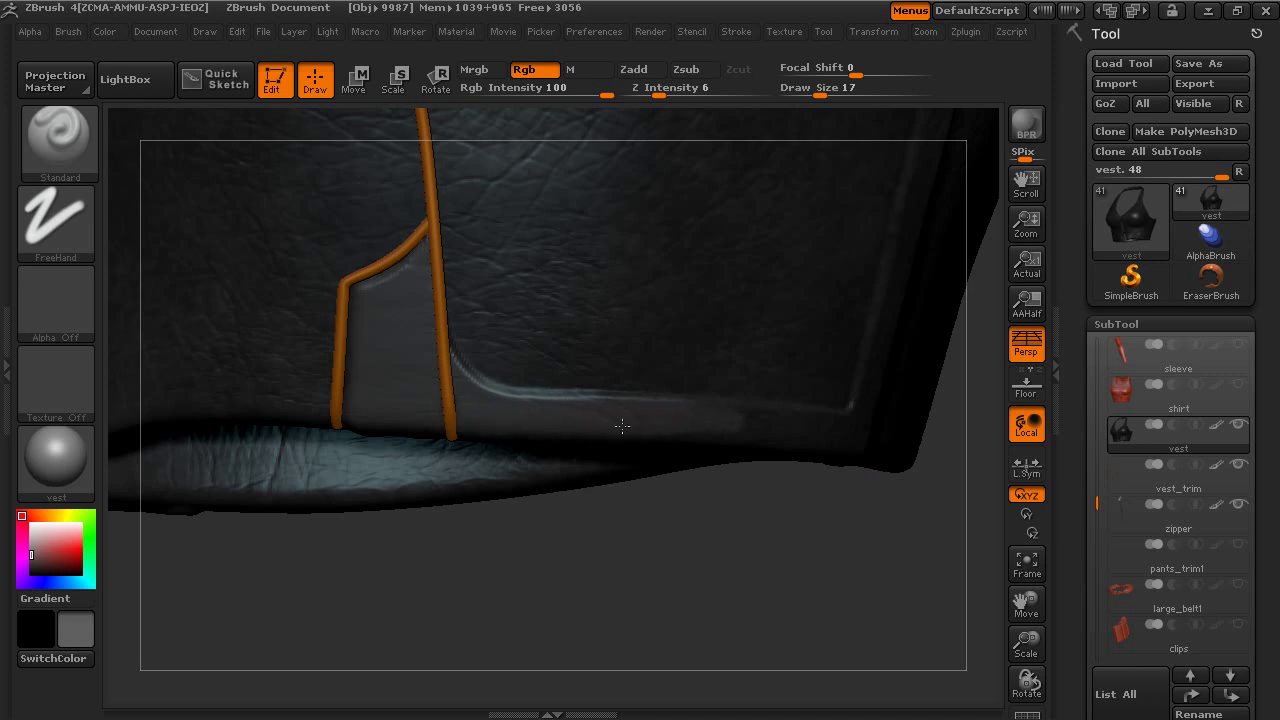
left_click_drag(735, 430, 766, 430)
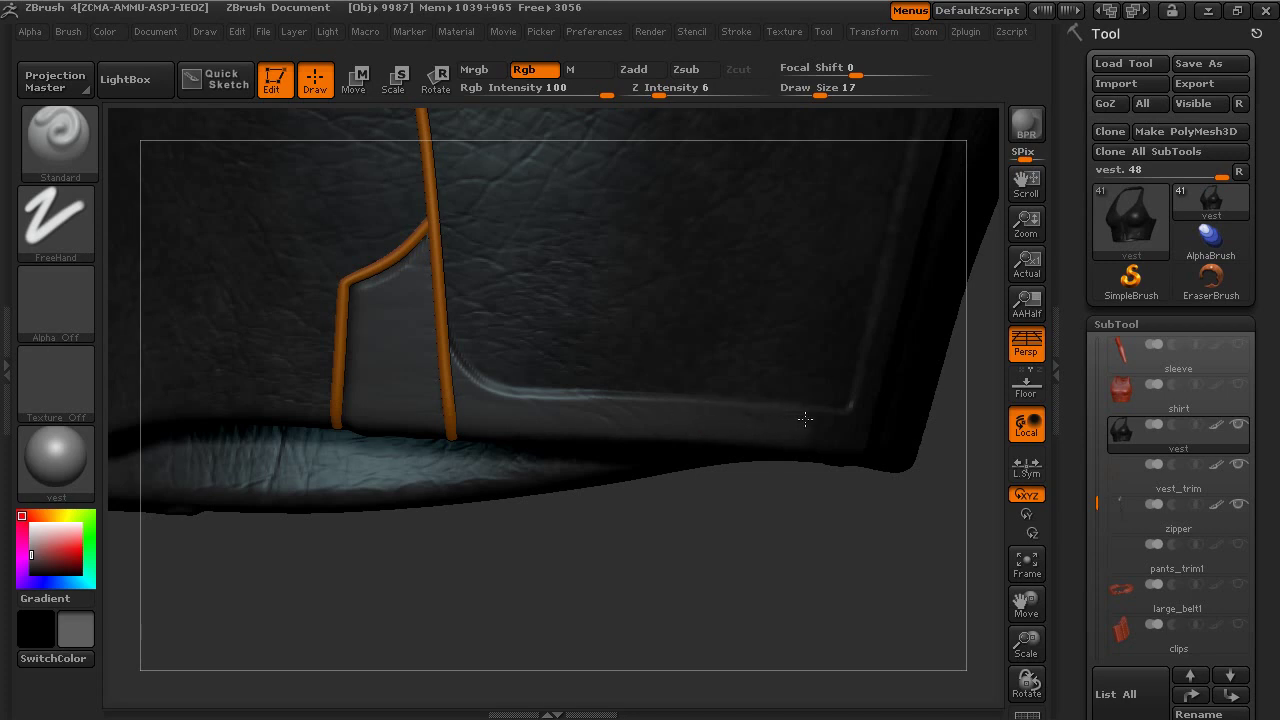
Paint the vertical band between the side and back panels and the back's upper edge in the lighter grey
left_click_drag(843, 551, 766, 506)
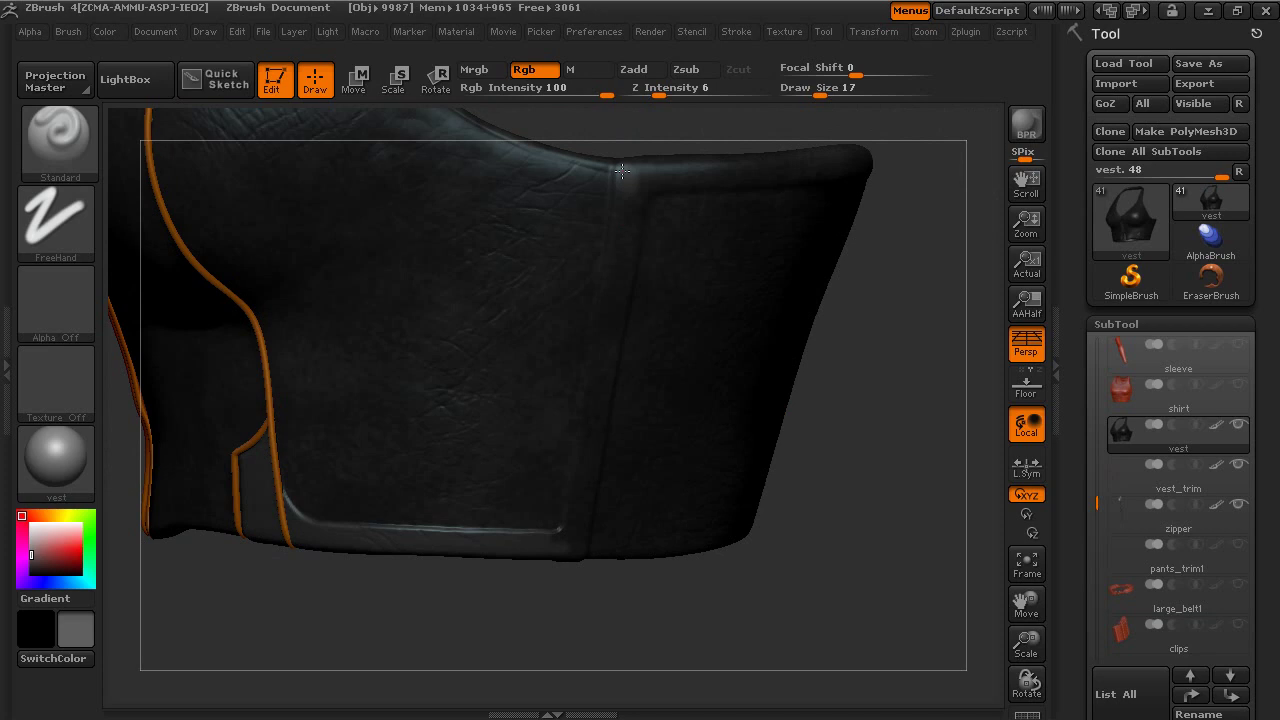
left_click_drag(622, 172, 614, 320)
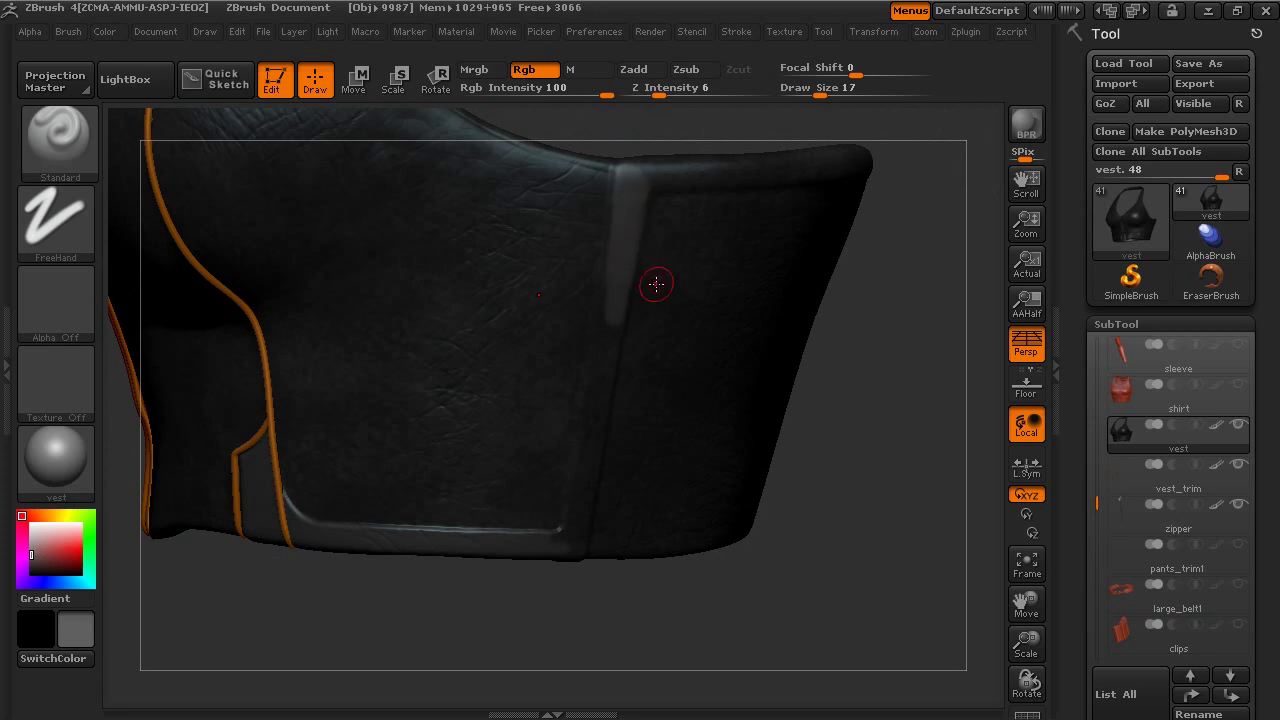
left_click_drag(909, 333, 700, 450, "alt")
left_click_drag(722, 266, 828, 250)
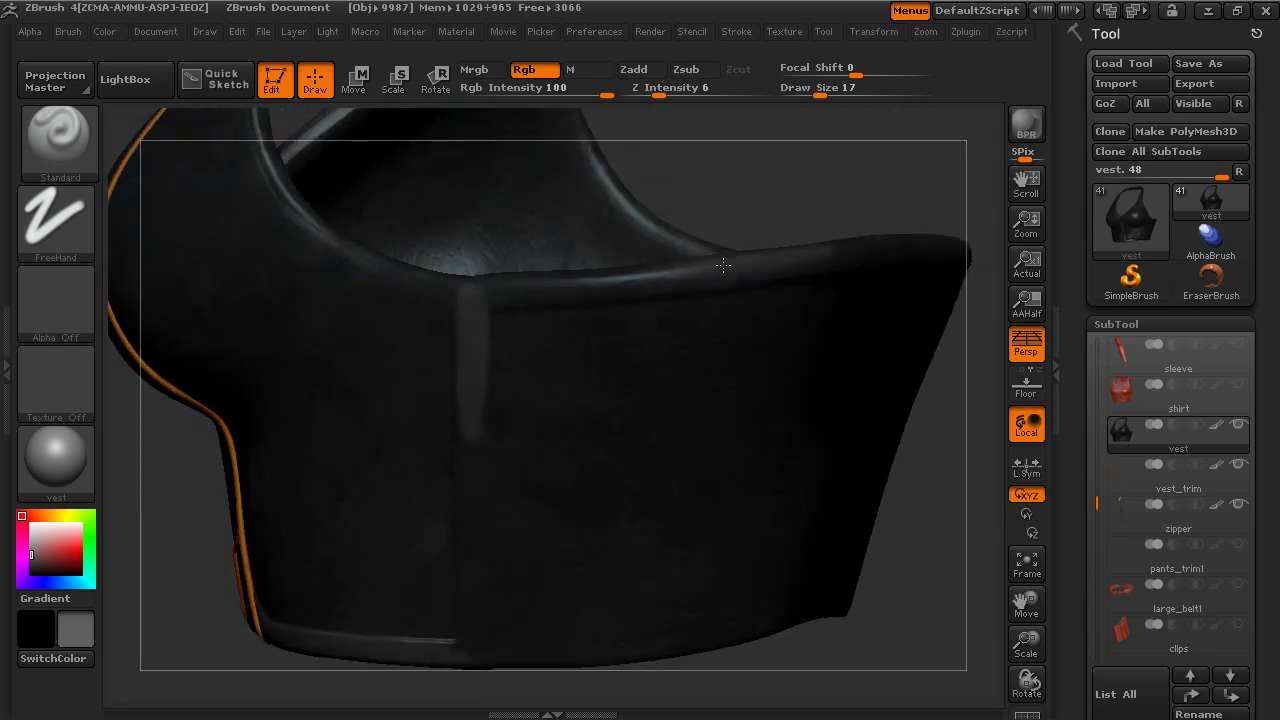
left_click_drag(700, 268, 472, 288)
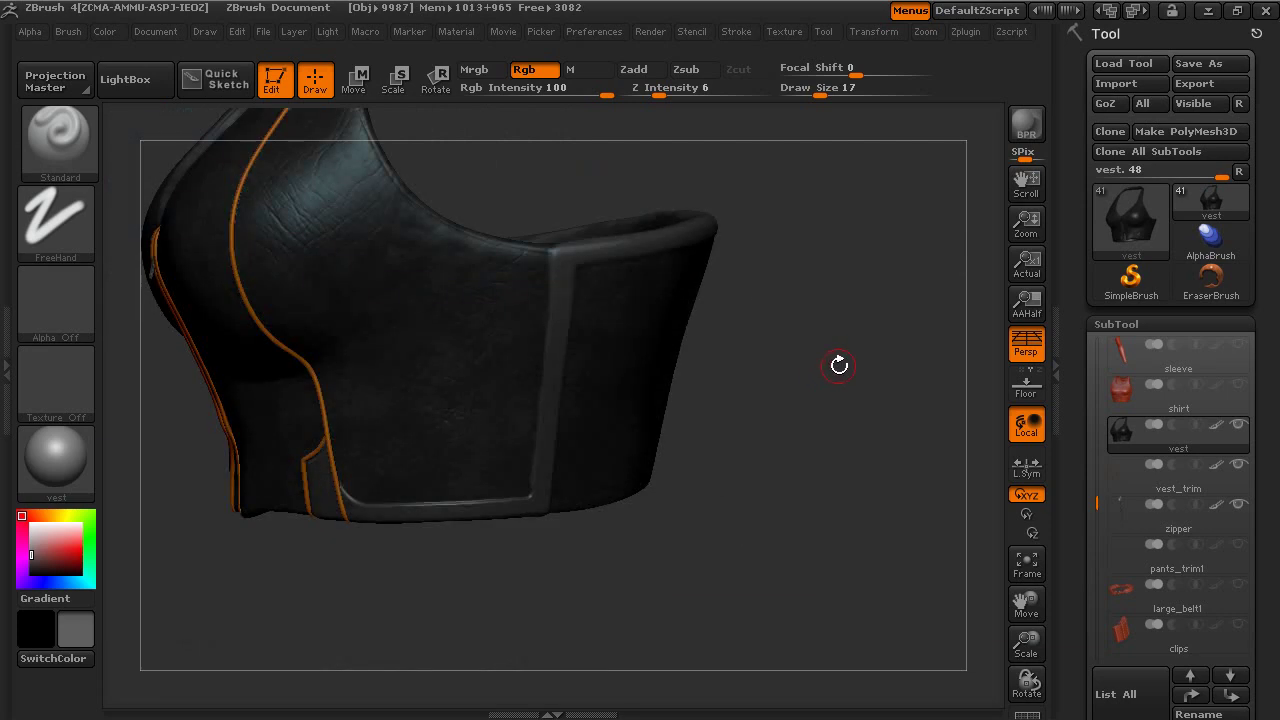
Examine the painted grey borders and leather creases on the vest from the front and both sides
left_click_drag(839, 366, 811, 351)
left_click_drag(940, 220, 741, 333, "alt")
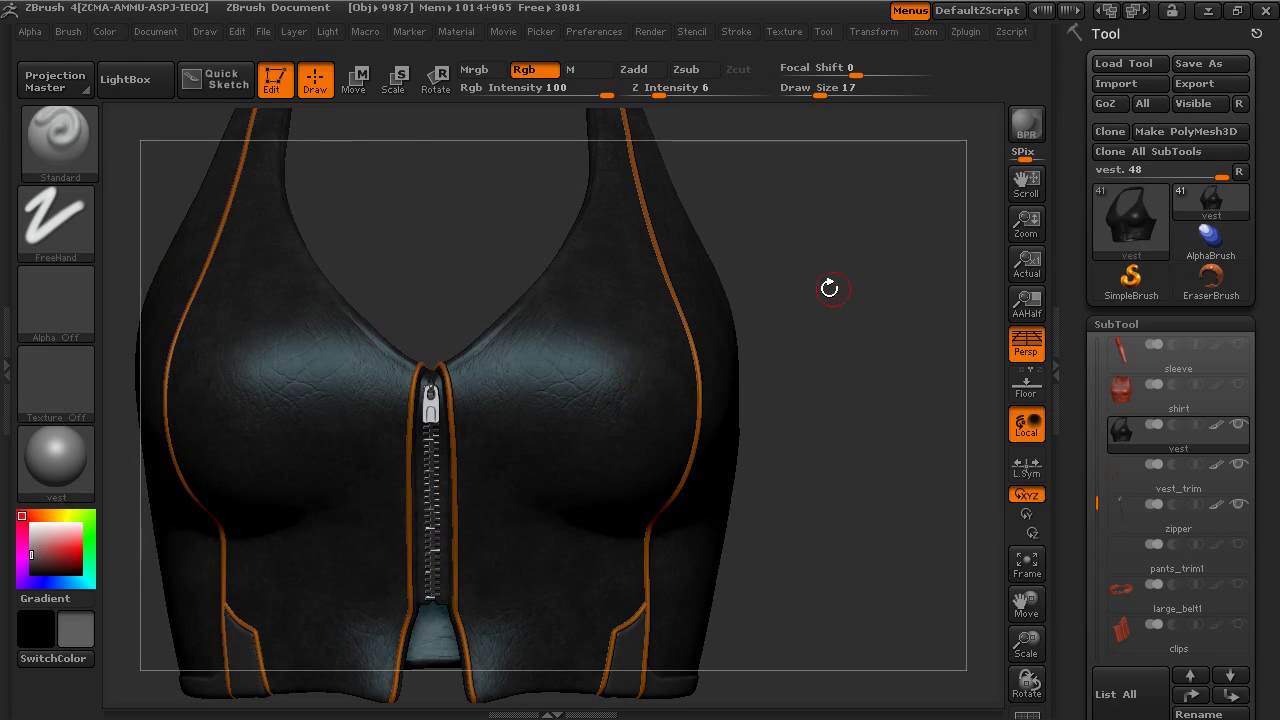
mouse_move(829, 288)
left_mouse_down()
mouse_move(743, 291)
mouse_move(792, 309)
mouse_move(814, 340)
mouse_move(788, 330)
left_mouse_up()
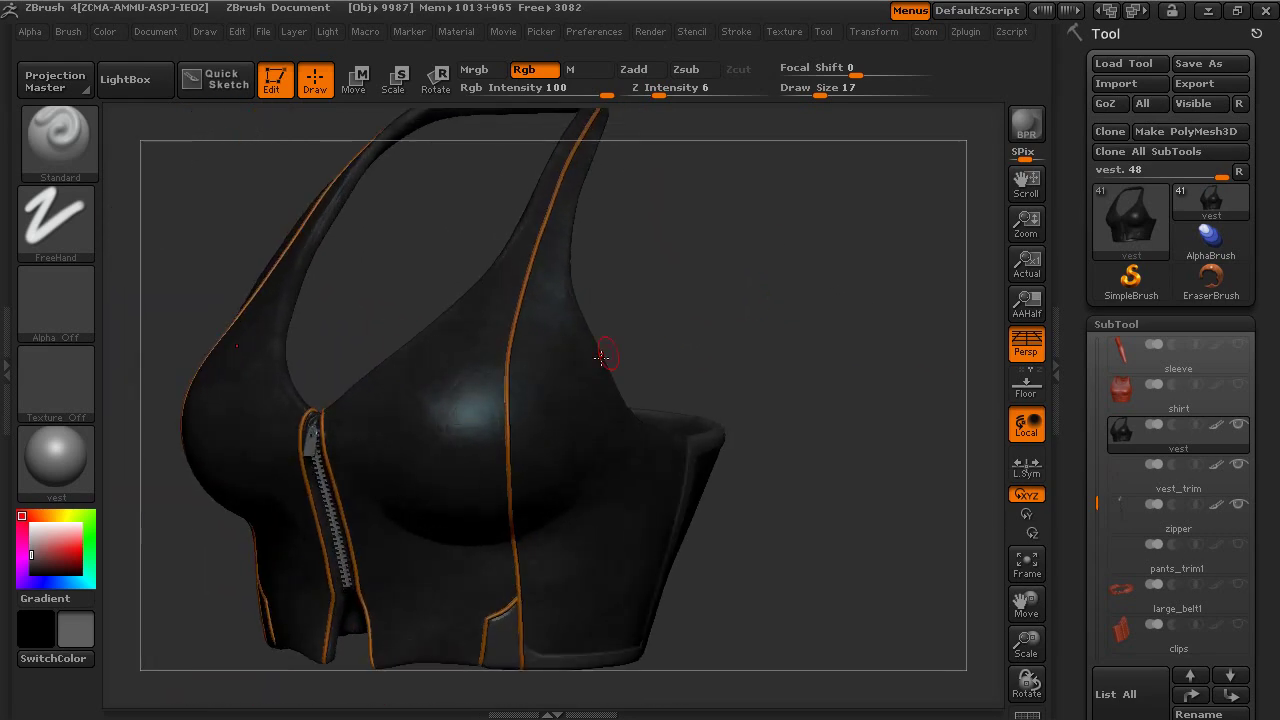
left_click_drag(727, 262, 843, 269, "alt")
left_click(91, 225)
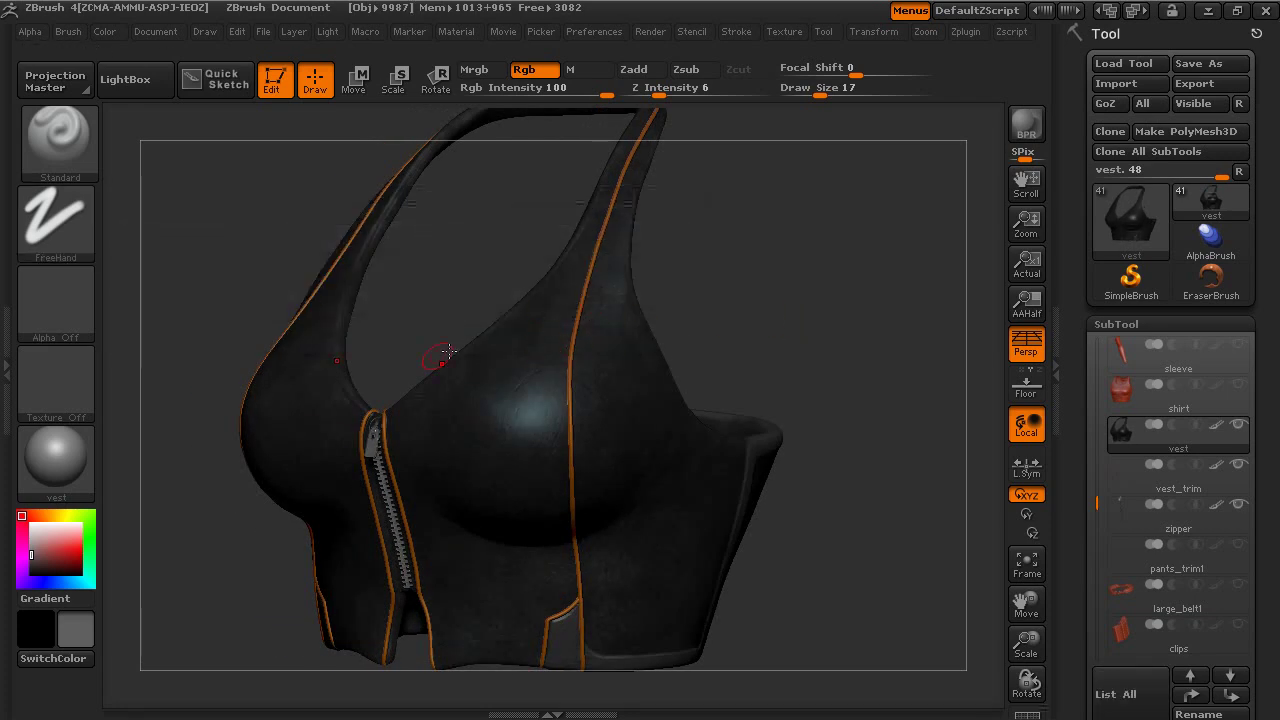
left_click_drag(747, 300, 711, 294)
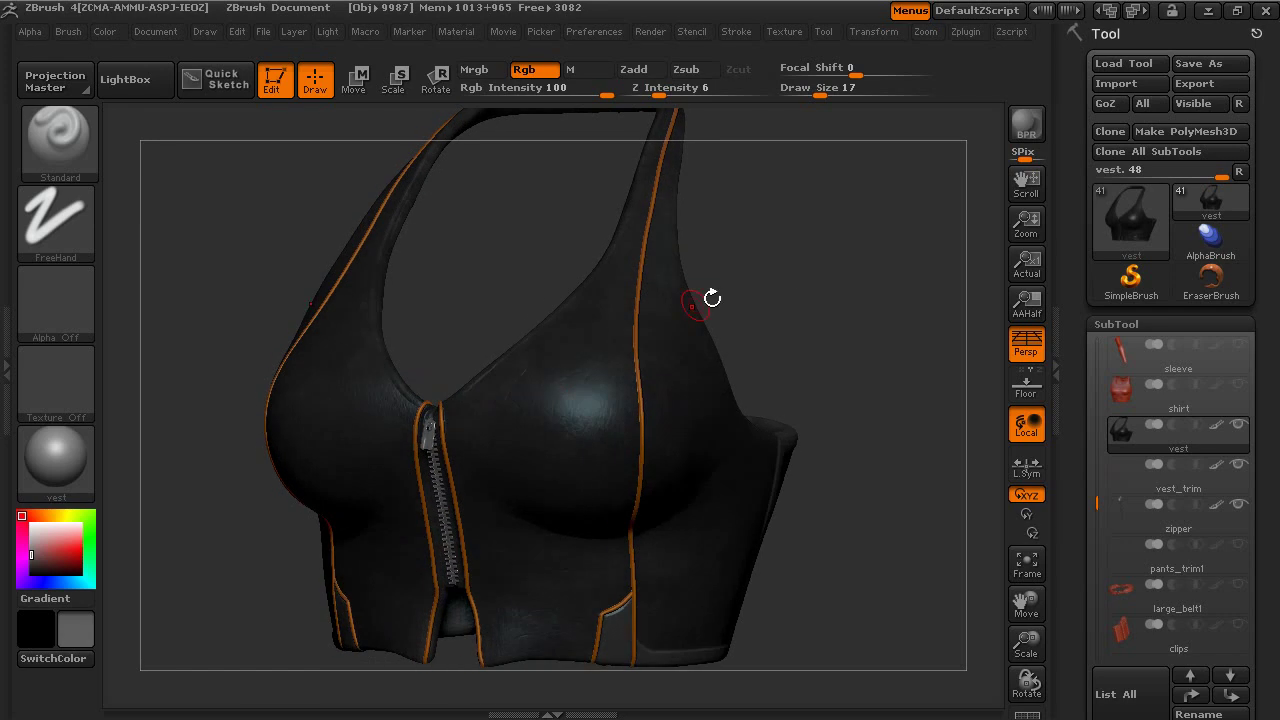
left_click_drag(740, 337, 836, 330)
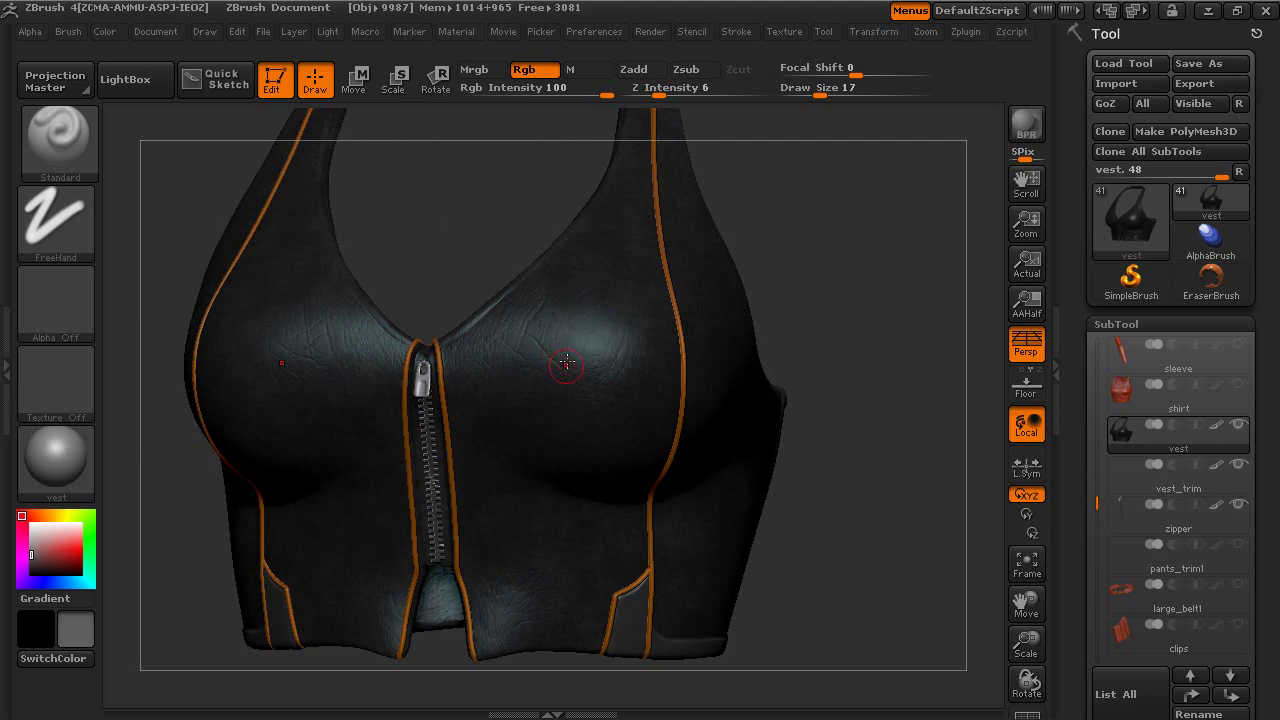
mouse_move(805, 303)
left_mouse_down()
mouse_move(837, 263)
mouse_move(829, 274)
mouse_move(837, 266)
mouse_move(847, 293)
mouse_move(803, 291)
left_mouse_up()
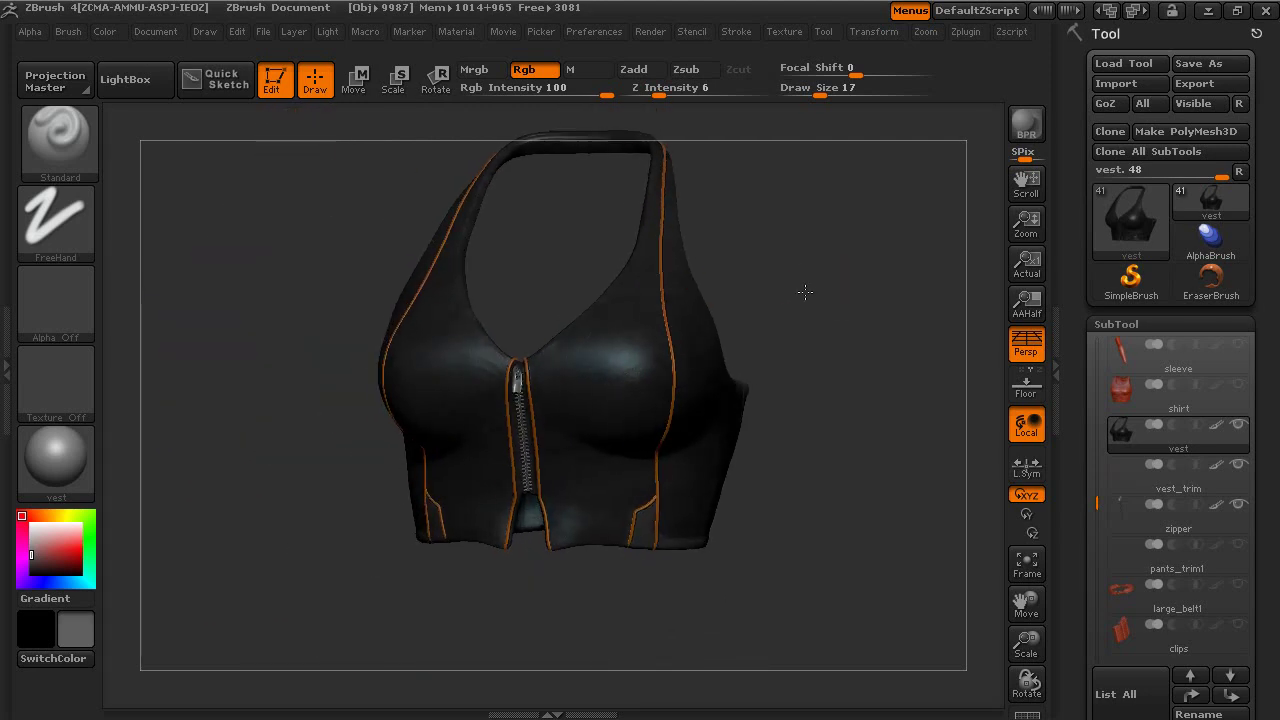
Lower the vest material's Diffuse to 46 and bend the middle of its diffuse curve slightly downward
left_click(5, 375)
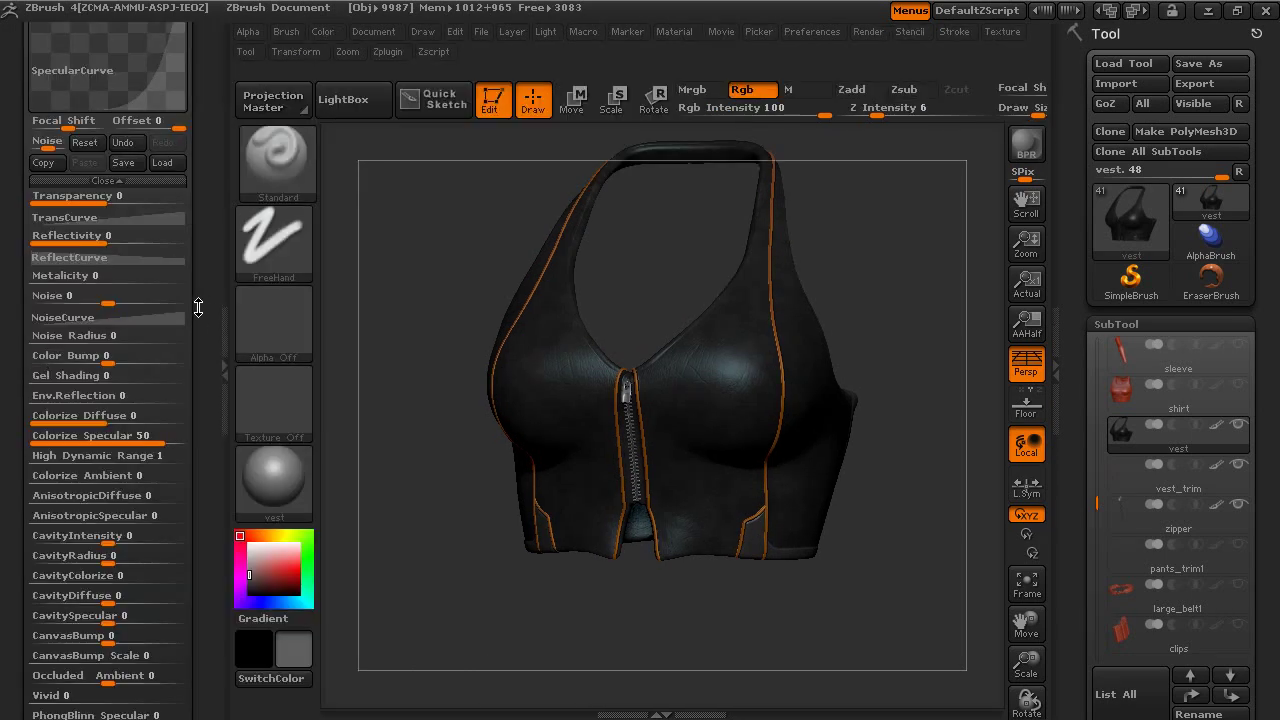
left_click_drag(679, 293, 670, 287)
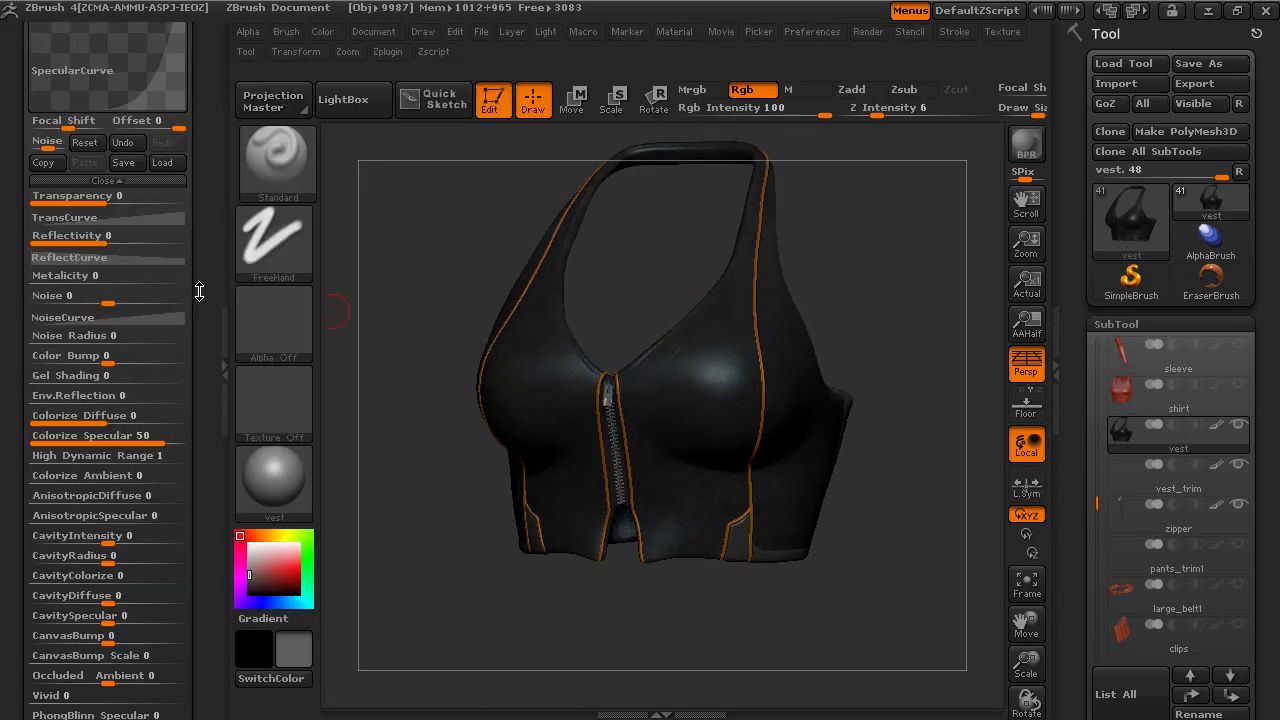
left_click_drag(199, 241, 204, 402)
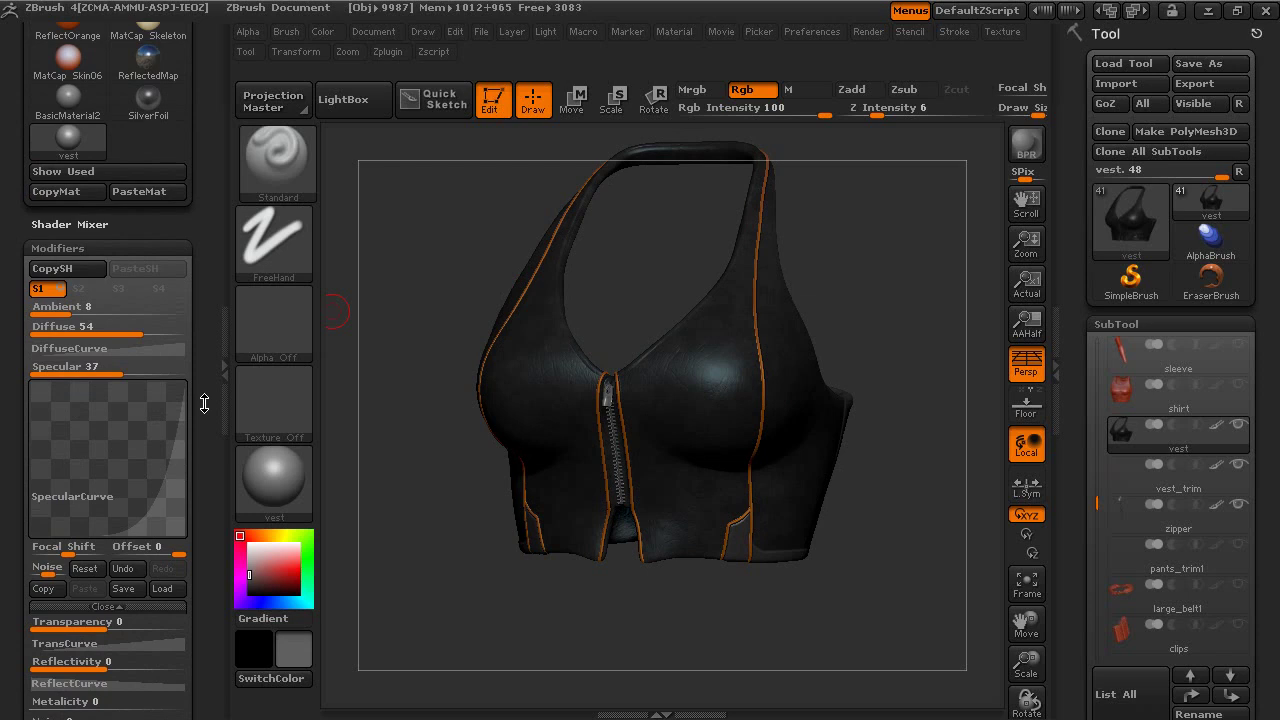
left_click_drag(142, 330, 134, 330)
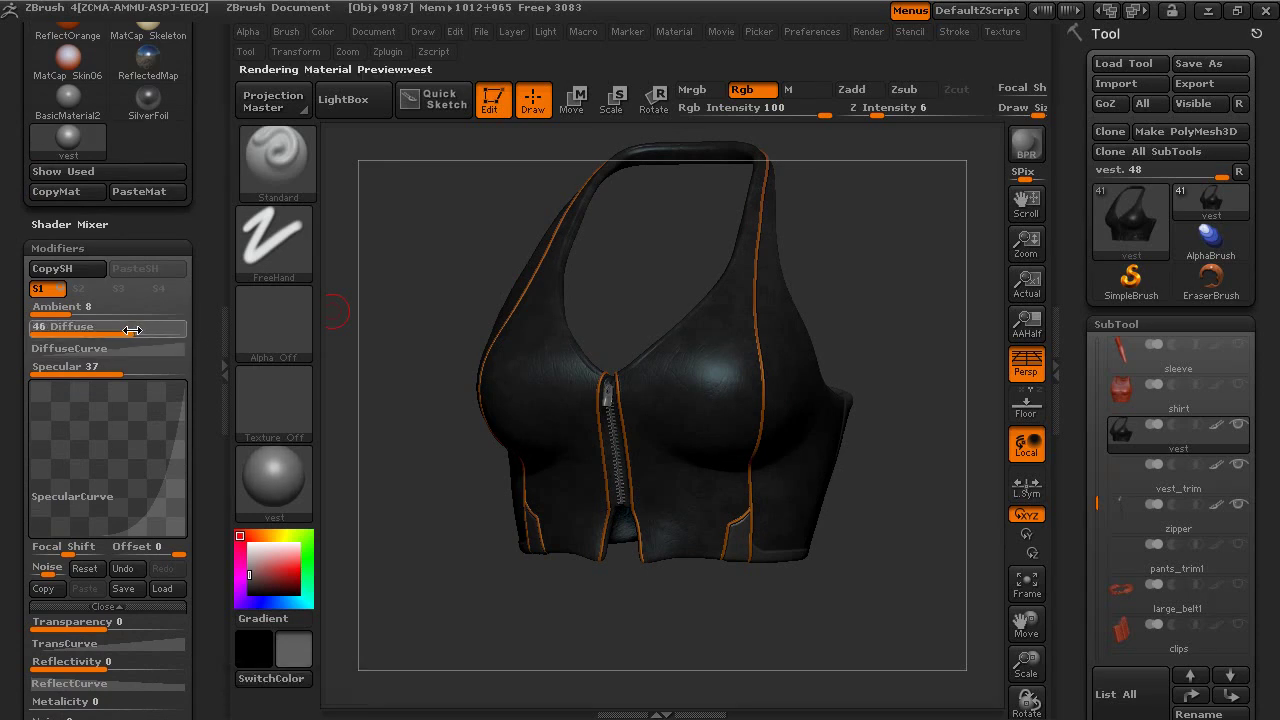
left_click(100, 348)
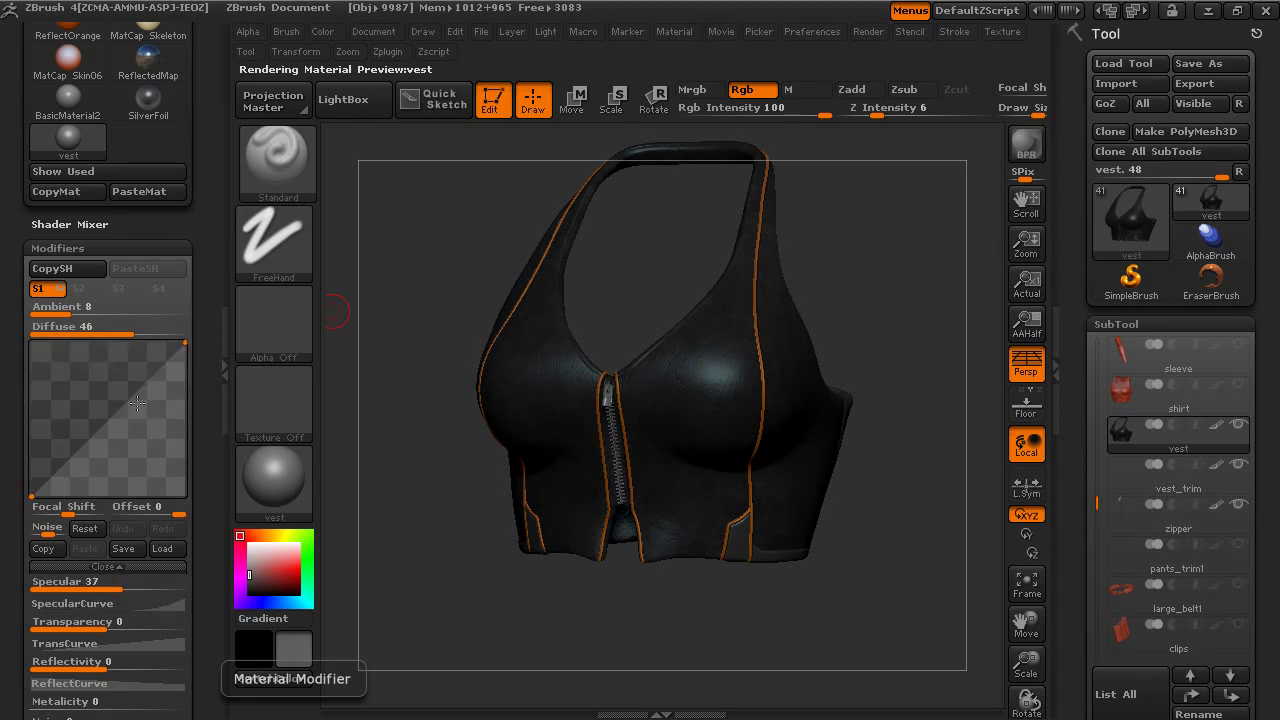
left_click_drag(136, 405, 139, 408)
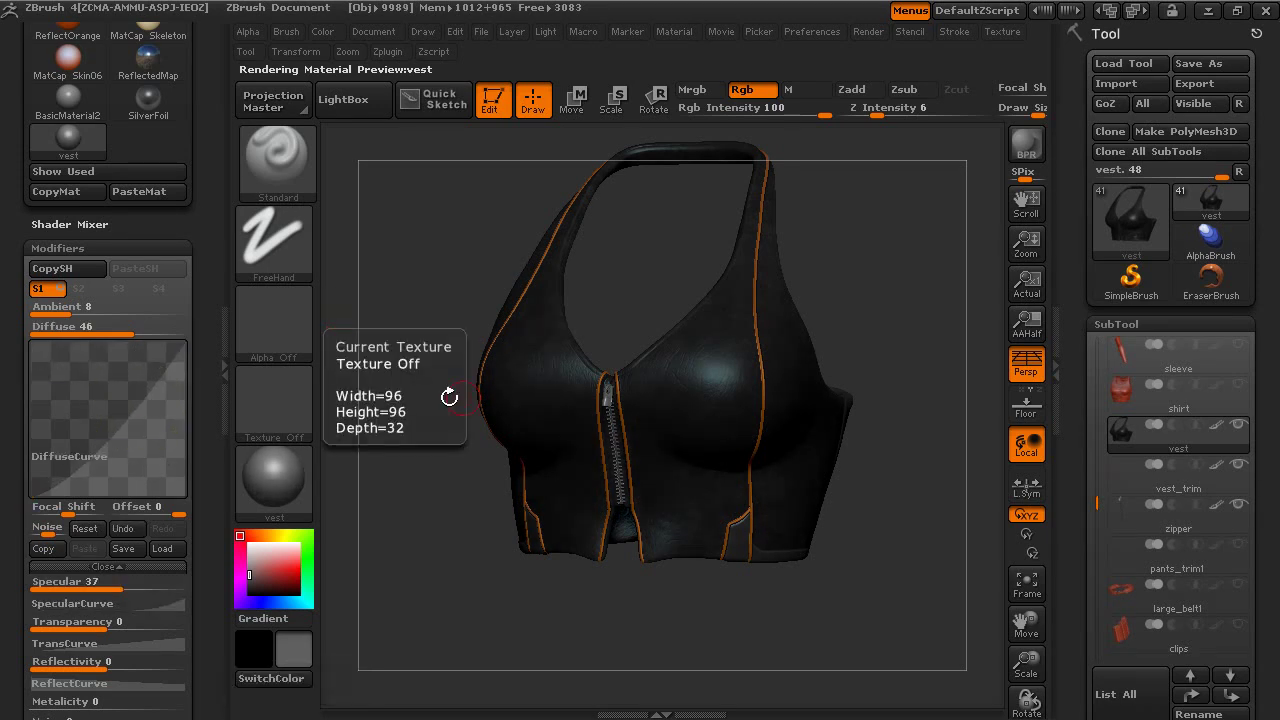
mouse_move(898, 330)
left_mouse_down()
mouse_move(910, 314)
mouse_move(890, 316)
left_mouse_up()
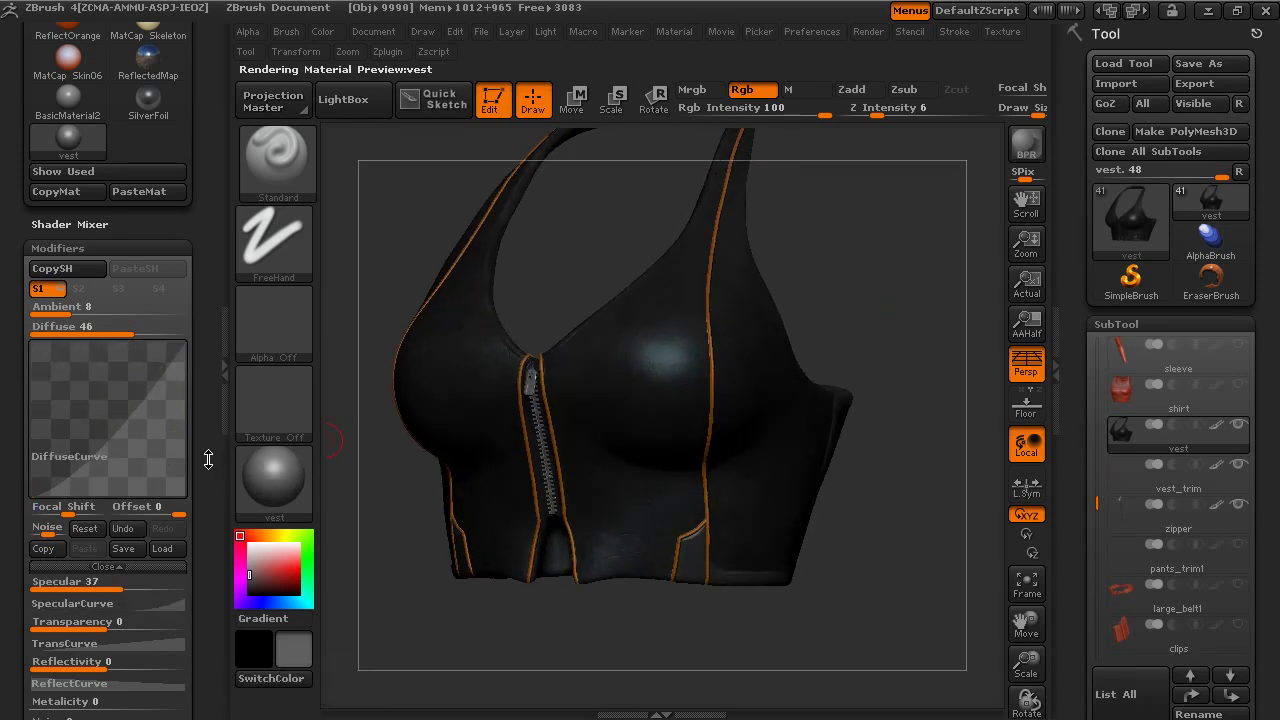
Set the vest material's Specular to 39 and nudge the middle point of its specular curve to refine the highlight
left_click_drag(206, 457, 200, 362)
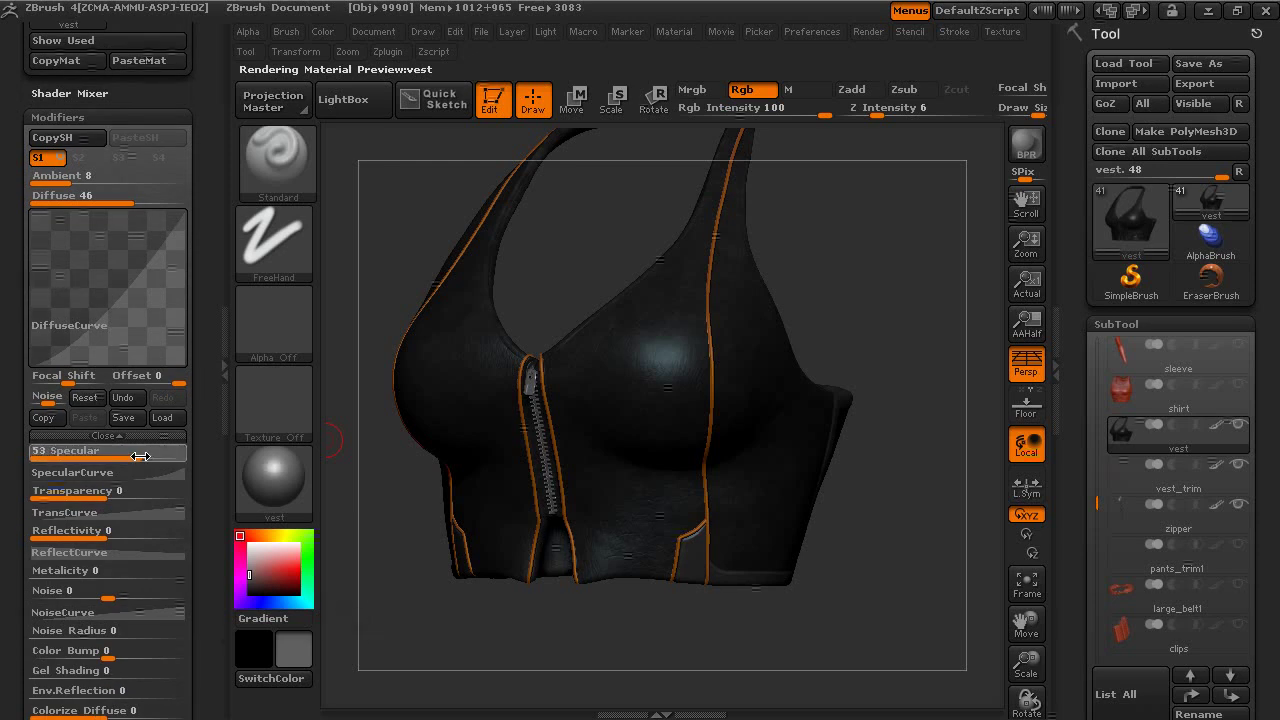
left_click(131, 455)
left_click_drag(131, 455, 127, 455)
left_click(133, 470)
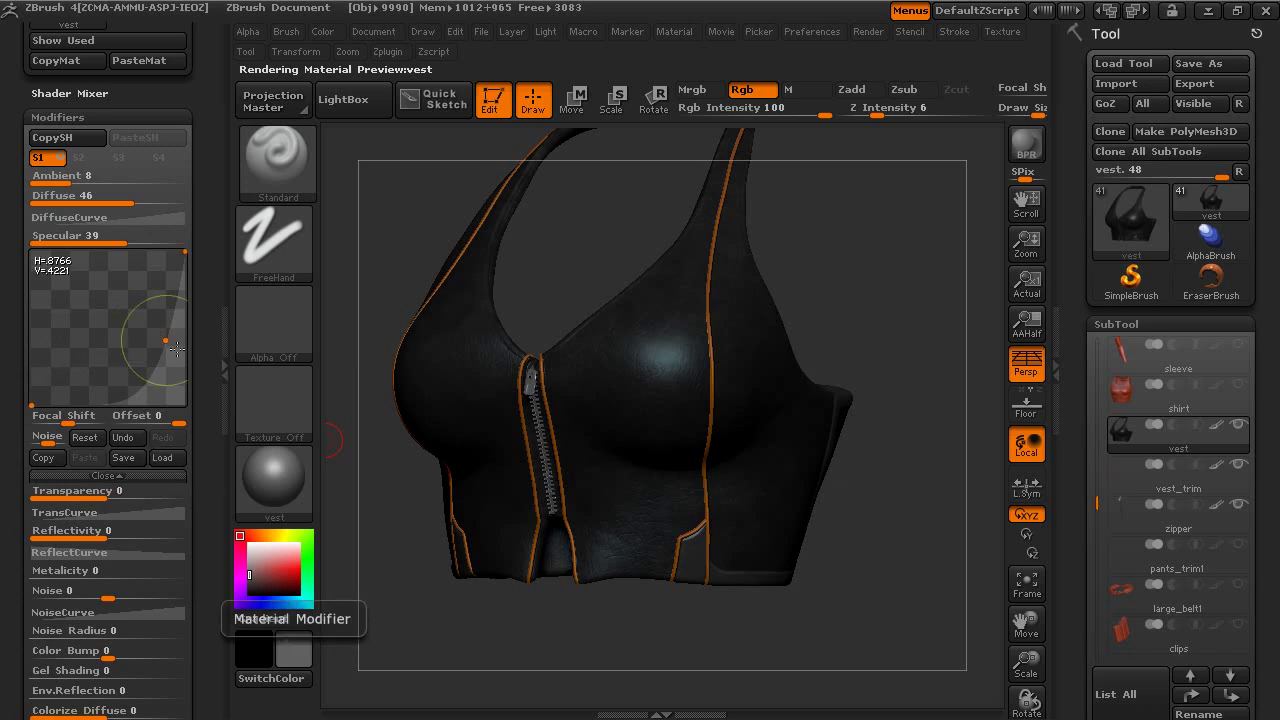
mouse_move(168, 342)
left_mouse_down()
mouse_move(152, 336)
mouse_move(163, 343)
left_mouse_up()
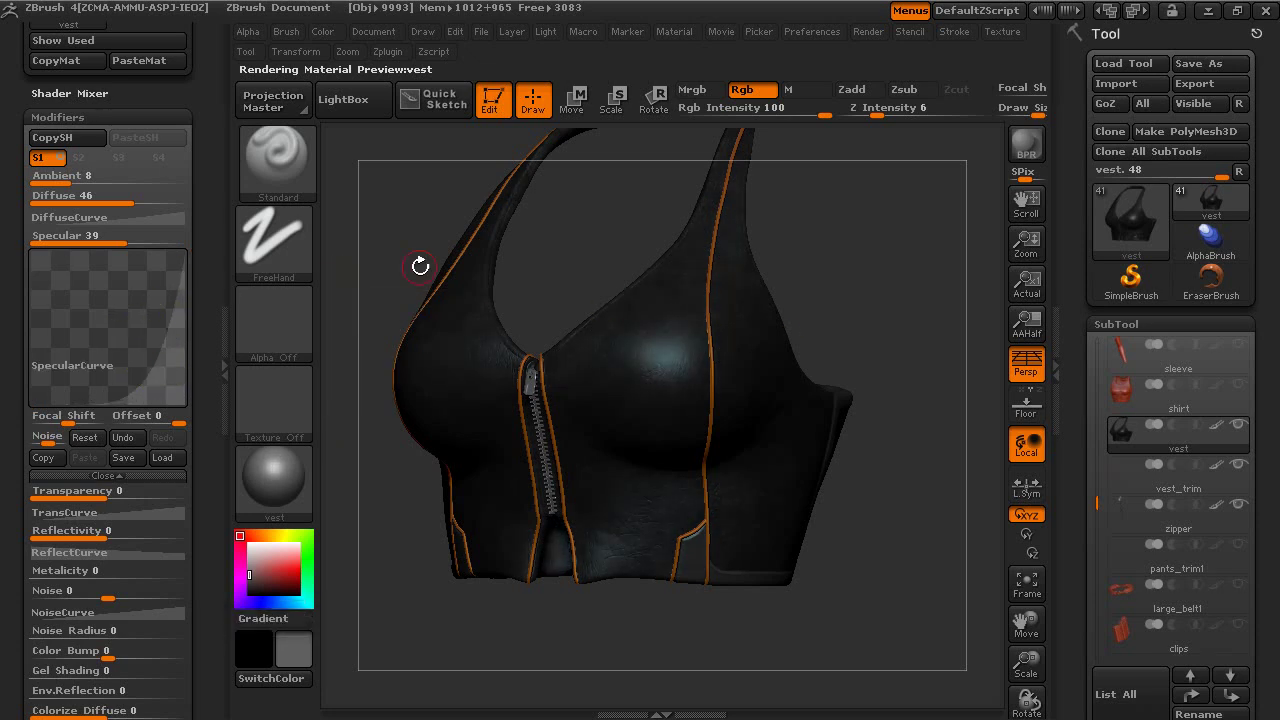
left_click_drag(871, 263, 678, 272, "shift")
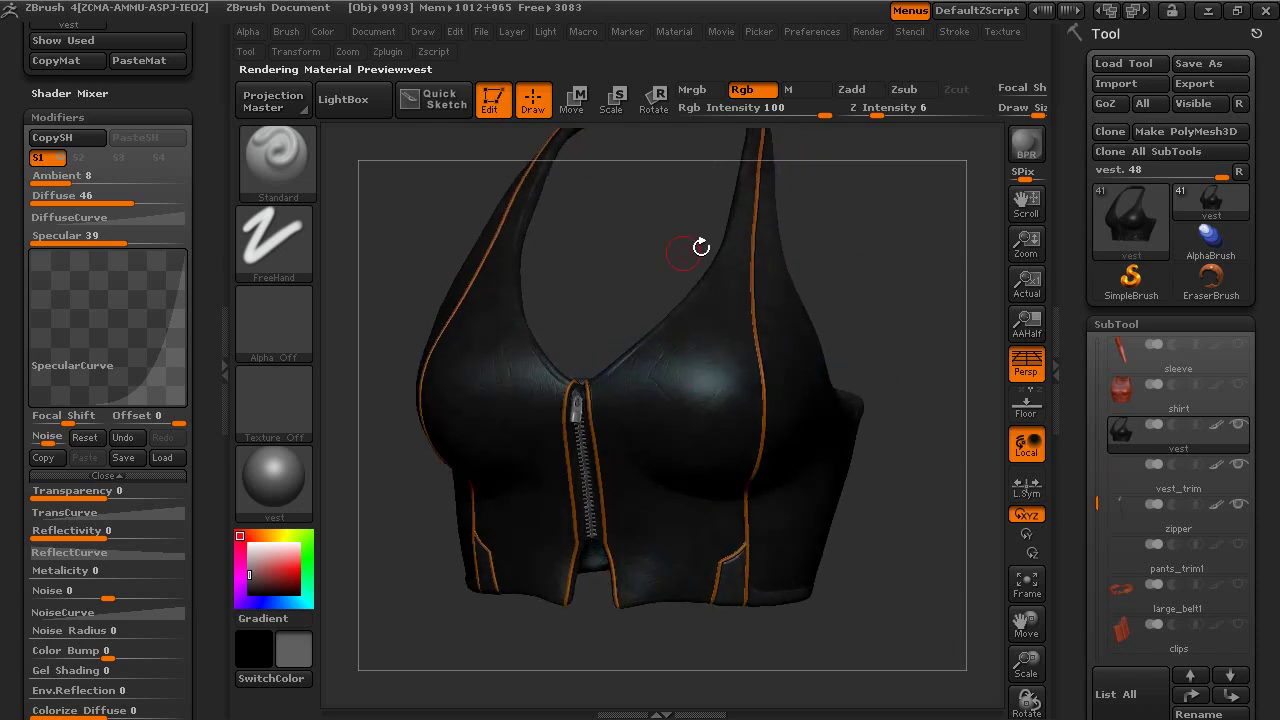
left_click(219, 331)
left_click_drag(800, 298, 834, 346, "alt")
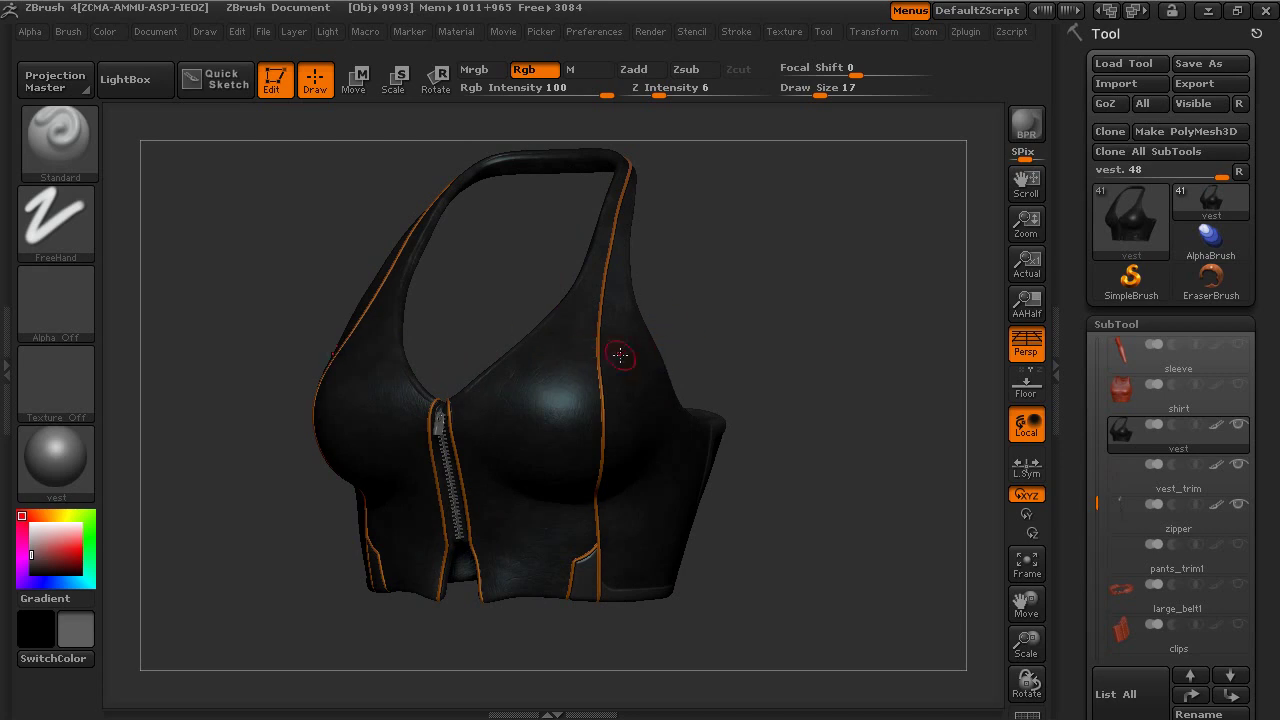